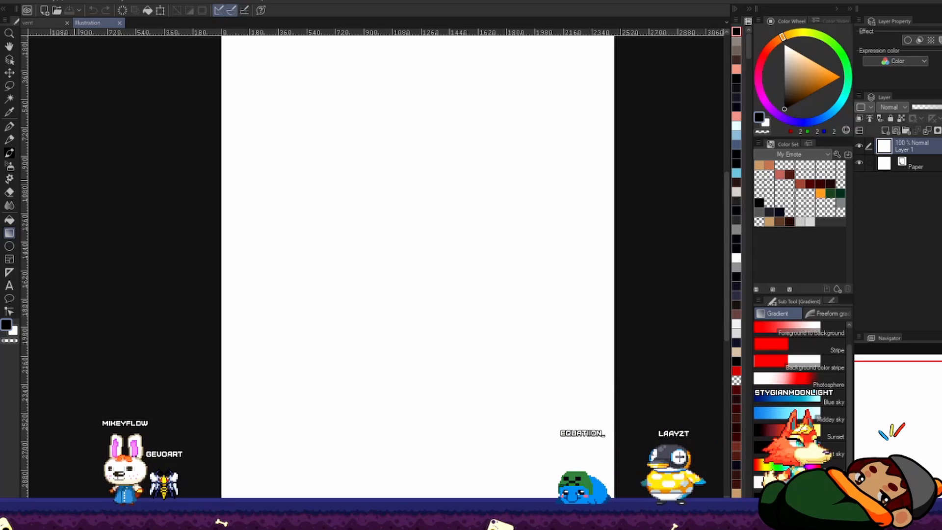
Step: Paste the chibi character reference, scale it up to fill most of the page height, and position it on the canvas
key(ctrl+v)
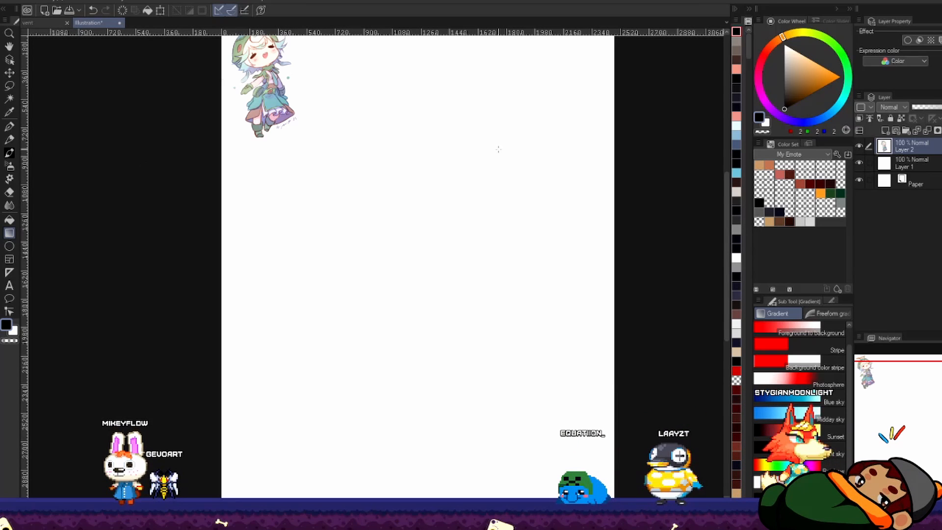
key(h)
drag(365, 182, 351, 243)
key(ctrl+t)
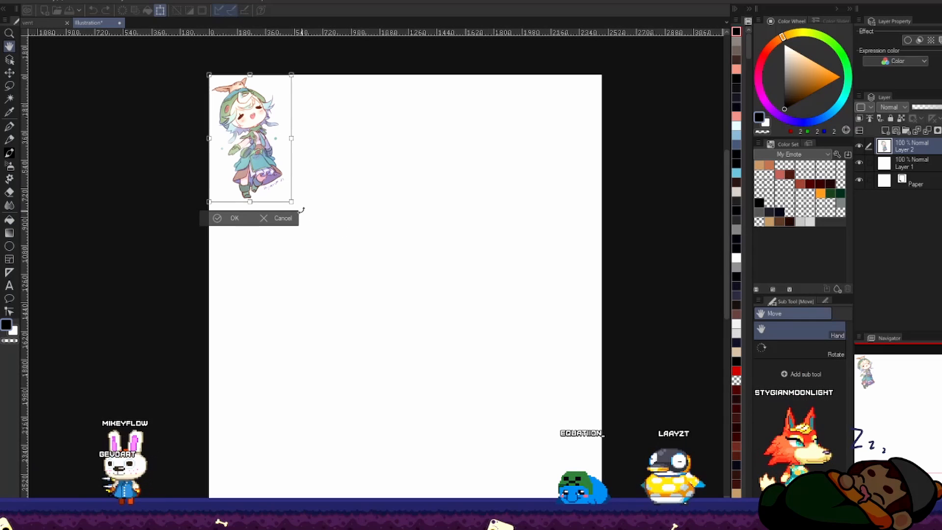
drag(293, 202, 433, 419)
drag(393, 361, 425, 403)
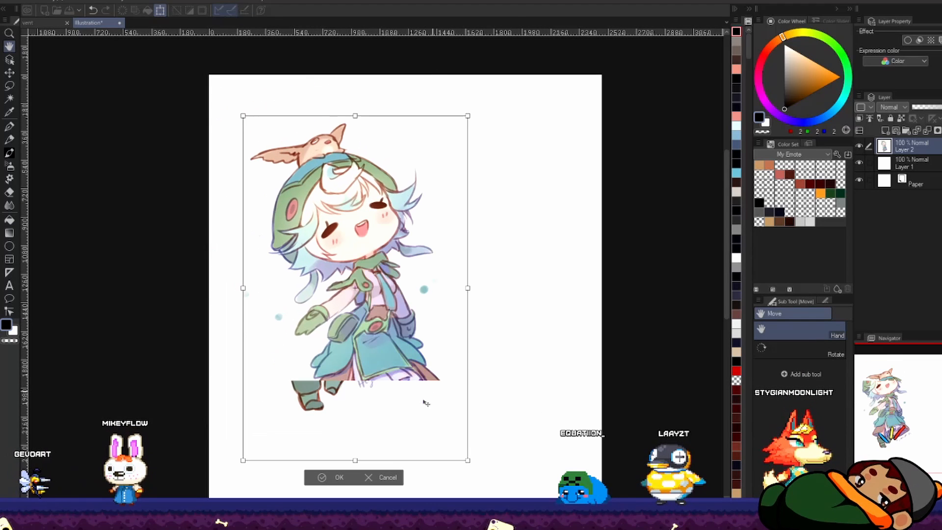
key(Return)
drag(397, 341, 440, 321)
scroll(452, 305, up, 1)
drag(480, 254, 478, 260)
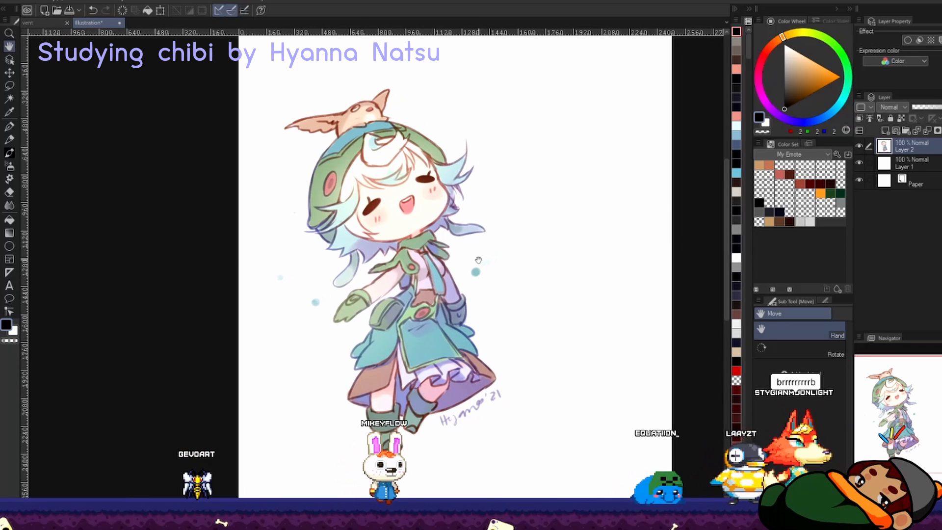
Step: Lower the reference layer's opacity to 39% and add a new raster layer above it
click(925, 108)
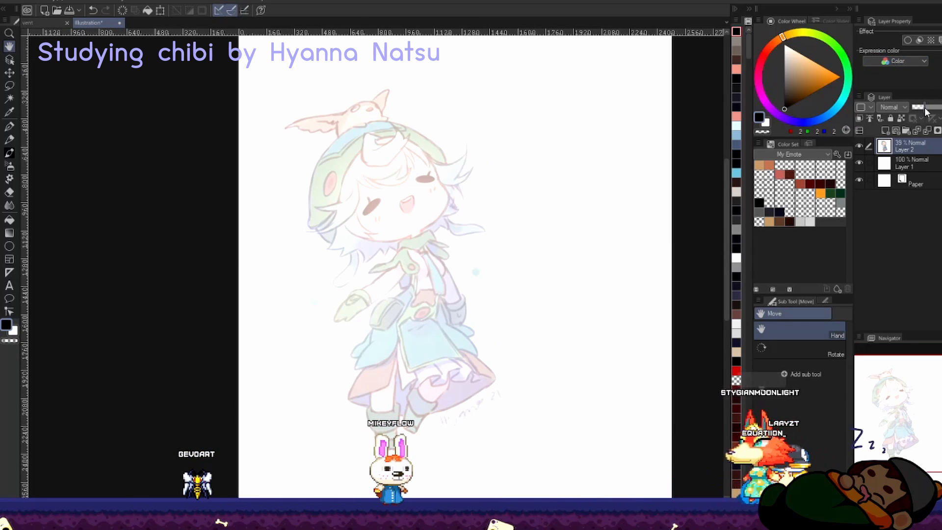
click(886, 131)
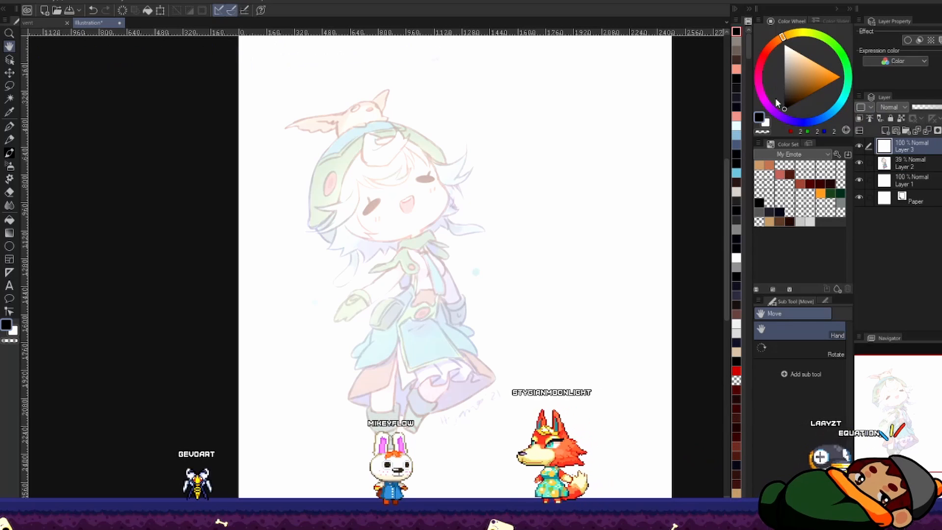
Step: Set the drawing color to saturated blue (RGB 0, 41, 255) and save it to the My Emote color set
drag(759, 83, 766, 95)
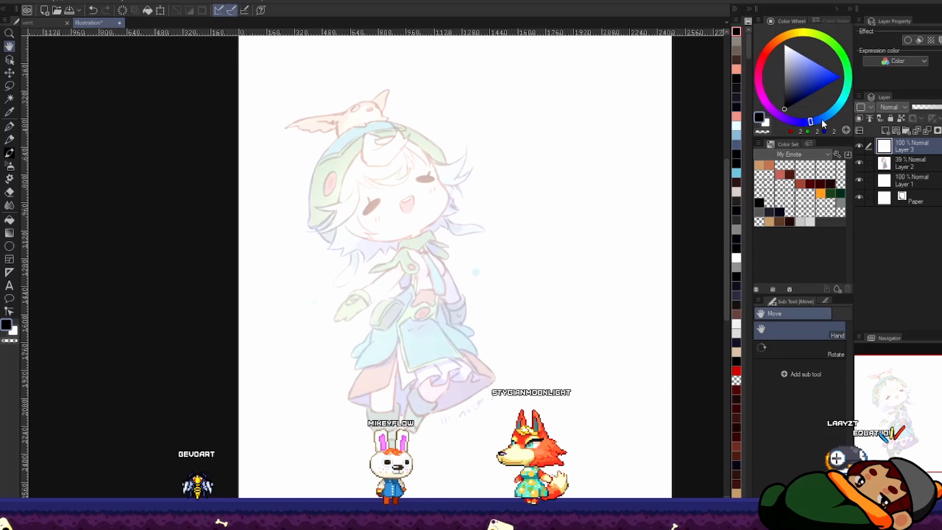
drag(847, 81, 854, 79)
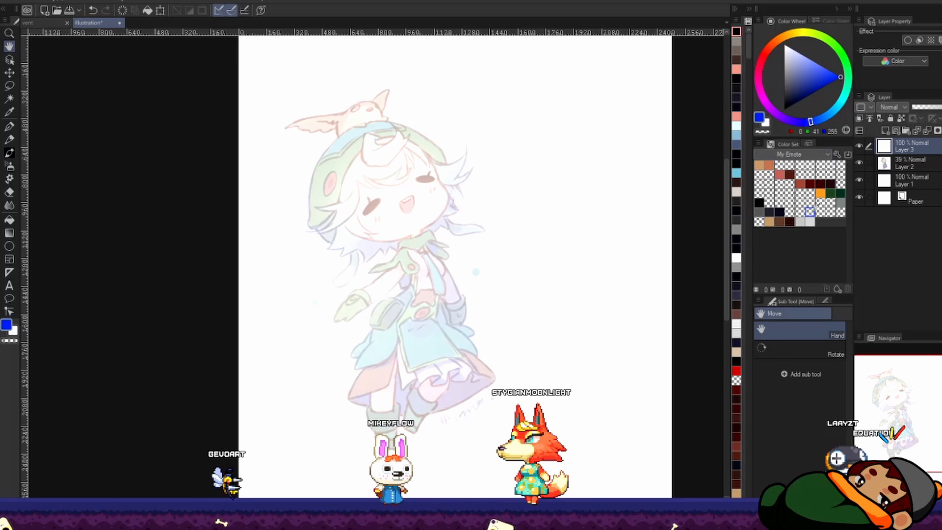
click(837, 288)
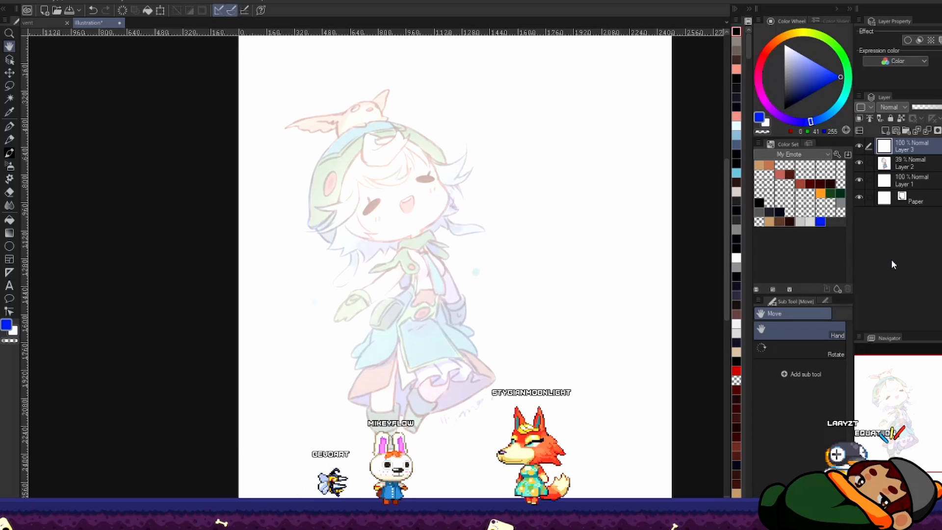
Step: With the Korean-named drawing pen brush listed under SU-Cream Pencil, sketch a rounded cranium outline over the reference's head, redoing it for a wider fit
key(b)
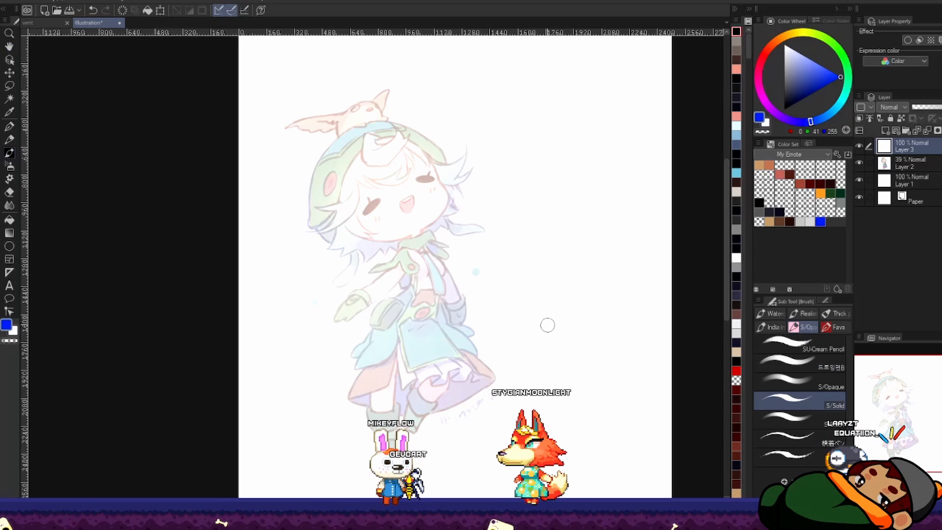
click(811, 364)
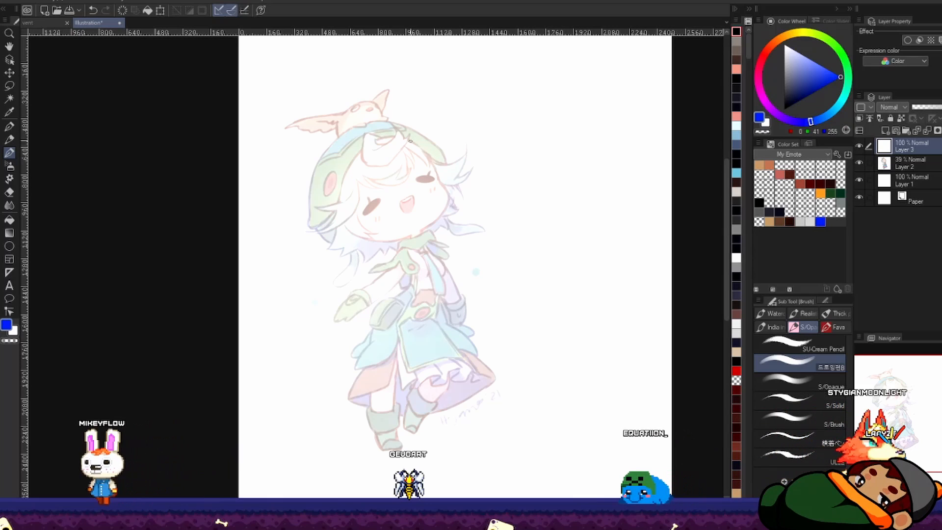
mouse_move(411, 142)
mouse_down()
mouse_move(372, 132)
mouse_move(344, 158)
mouse_move(335, 196)
mouse_up()
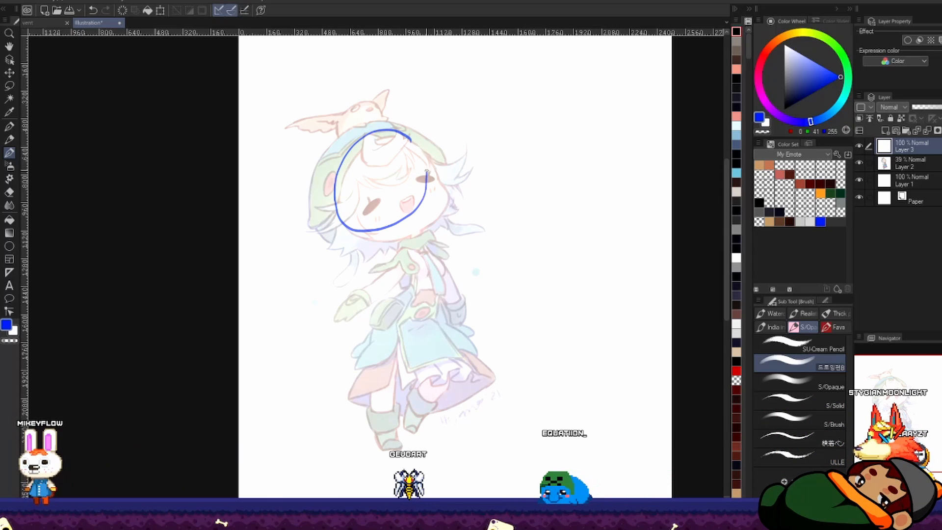
key(ctrl+z)
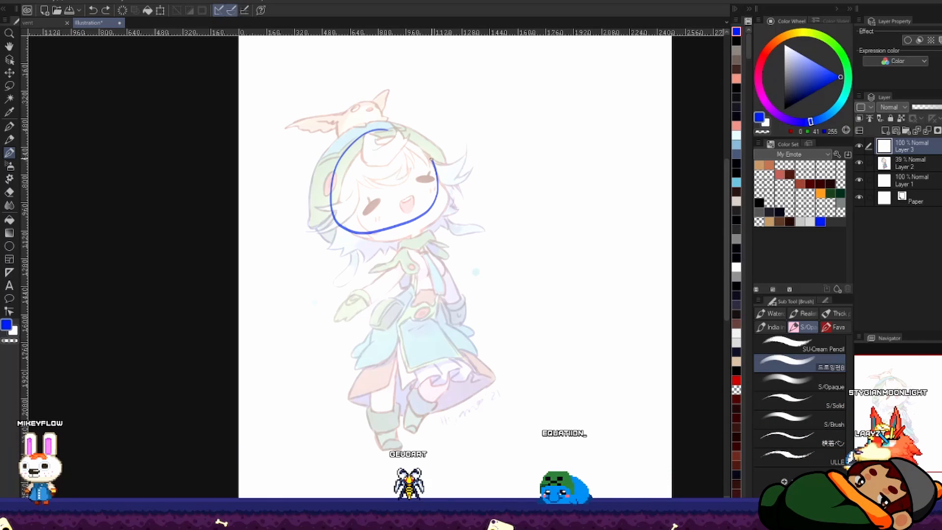
Step: Sketch the face construction over the head: a curved vertical center line, a tilted eye line and a cheek-and-jaw oval
drag(374, 131, 421, 236)
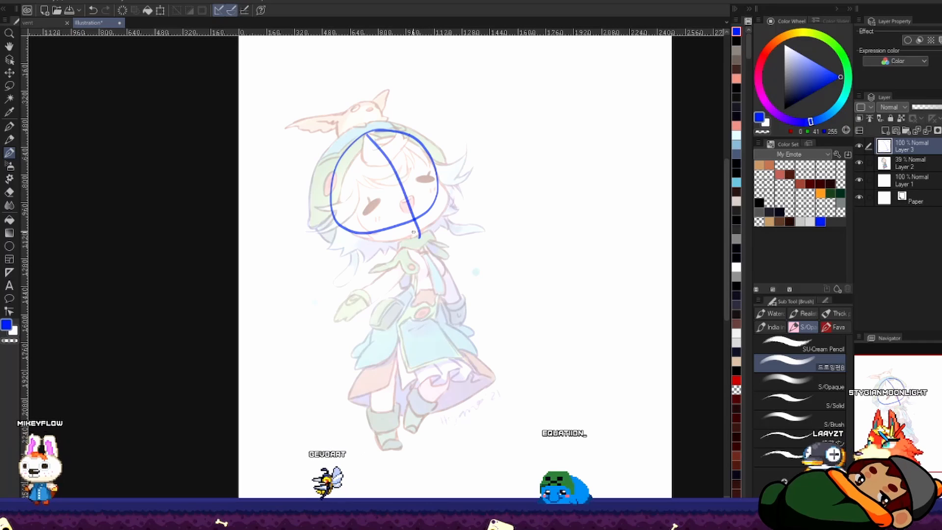
key(ctrl+z)
drag(375, 132, 429, 232)
key(ctrl+z)
drag(373, 133, 418, 238)
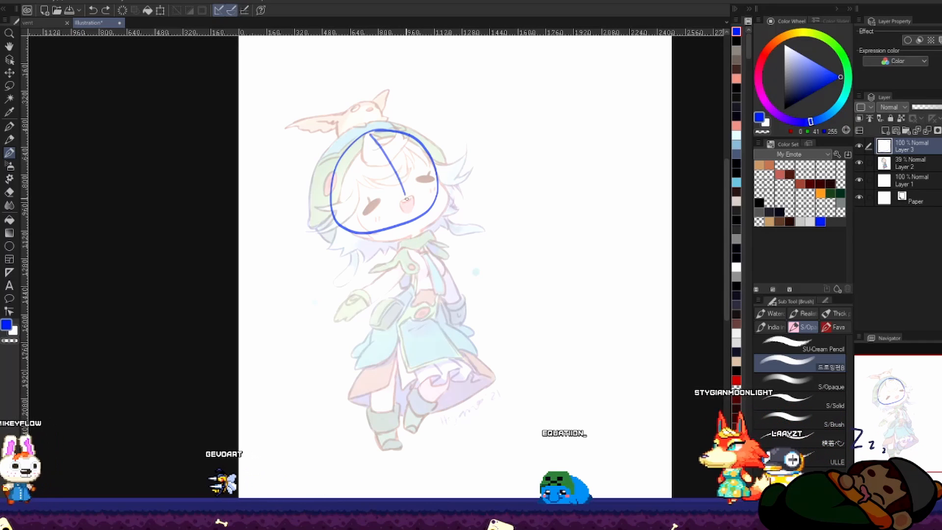
drag(368, 203, 424, 171)
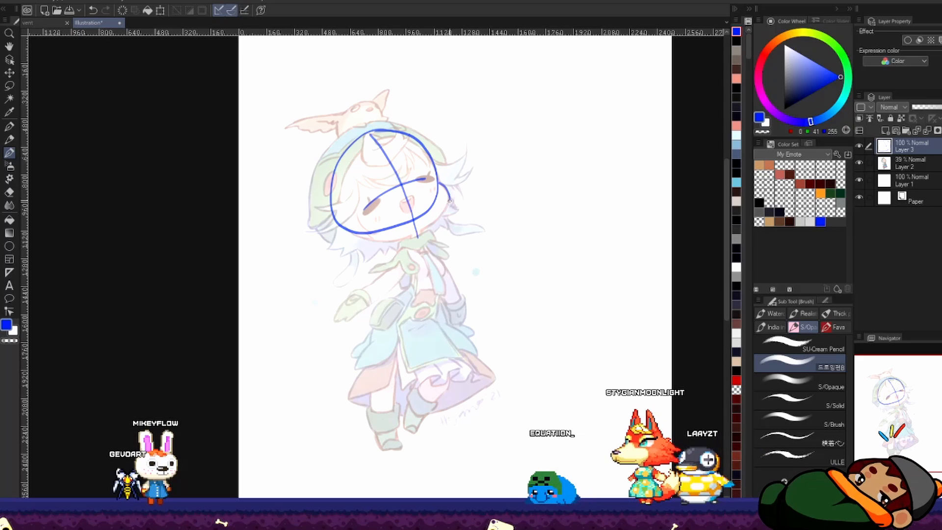
drag(366, 225, 438, 184)
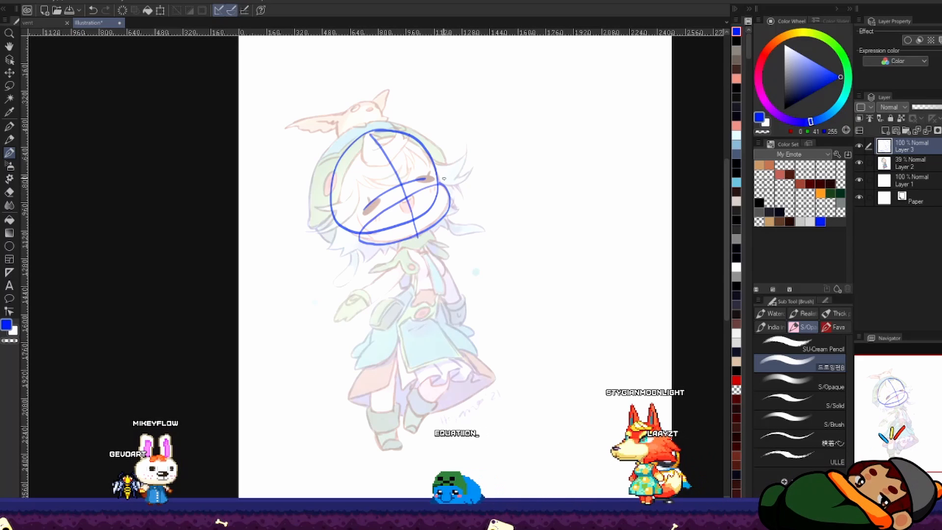
Step: Sketch the curved spine with tilted shoulder and hip lines, redrawing the hip line slightly lower across the waist
key(h)
key(h)
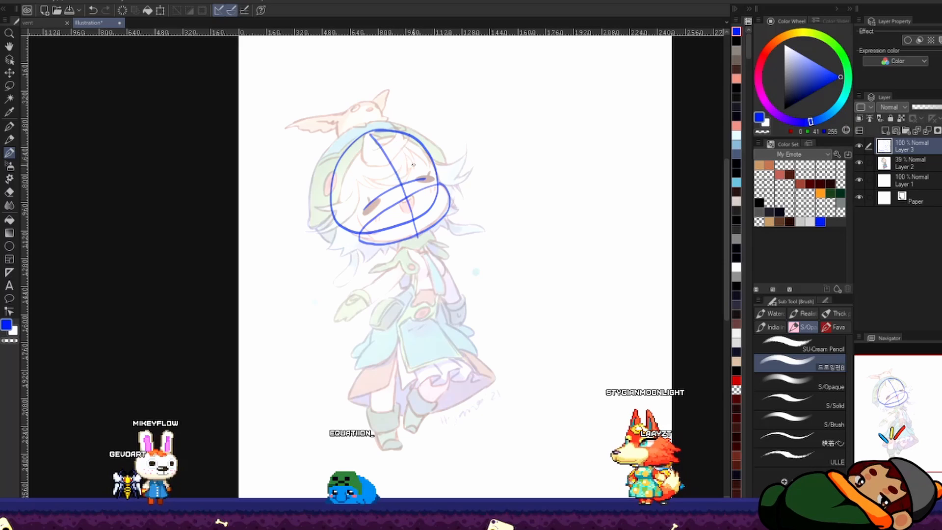
key(h)
key(h)
key(space)
drag(396, 191, 374, 188)
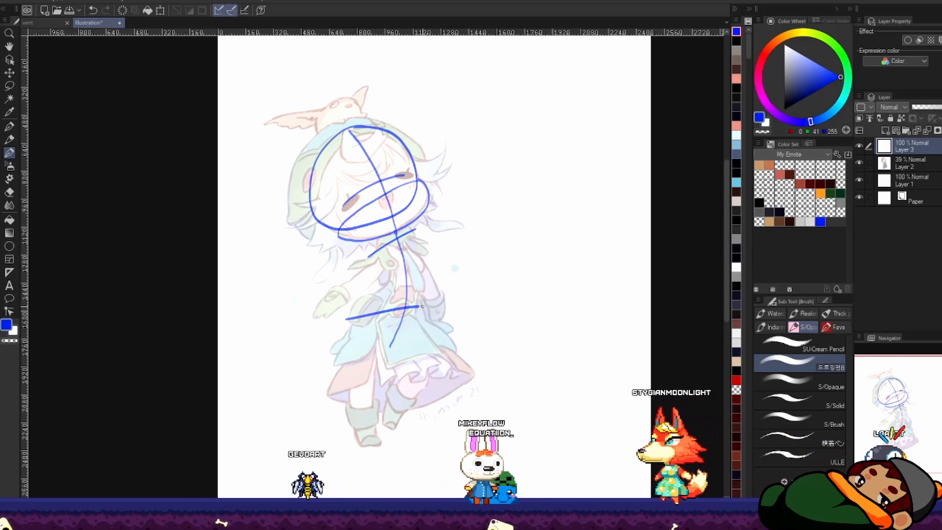
drag(352, 324, 431, 317)
key(ctrl+z)
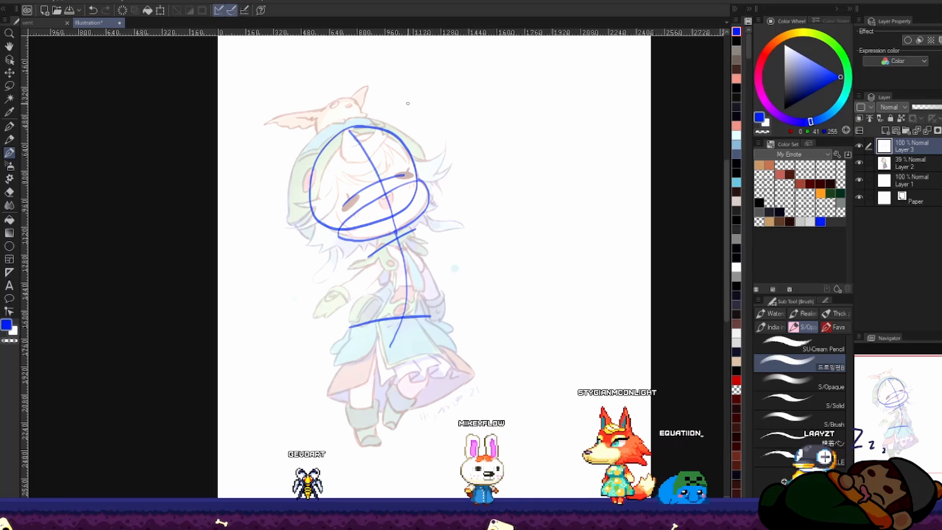
Step: Draw proportion guides beside the figure, marking off the head, torso and leg sections
drag(385, 120, 435, 107)
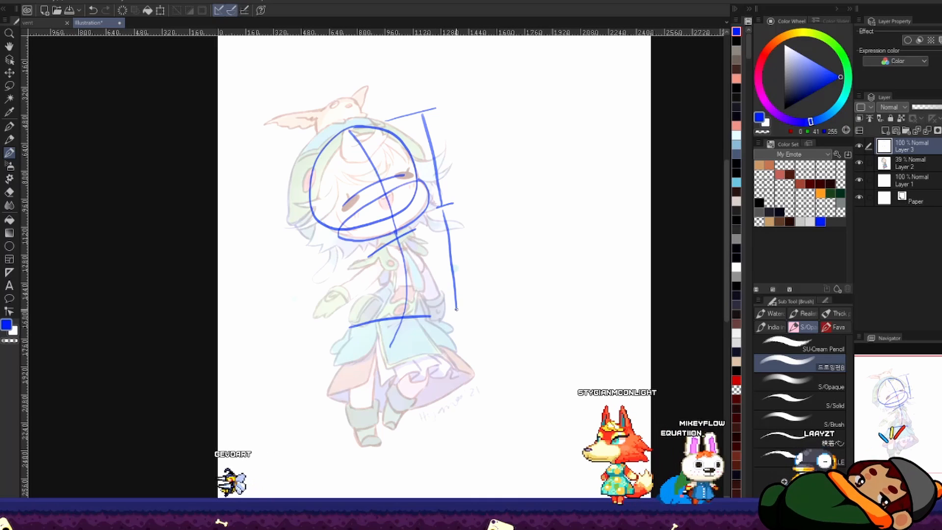
mouse_move(443, 210)
mouse_down()
mouse_move(462, 310)
mouse_move(432, 427)
mouse_up()
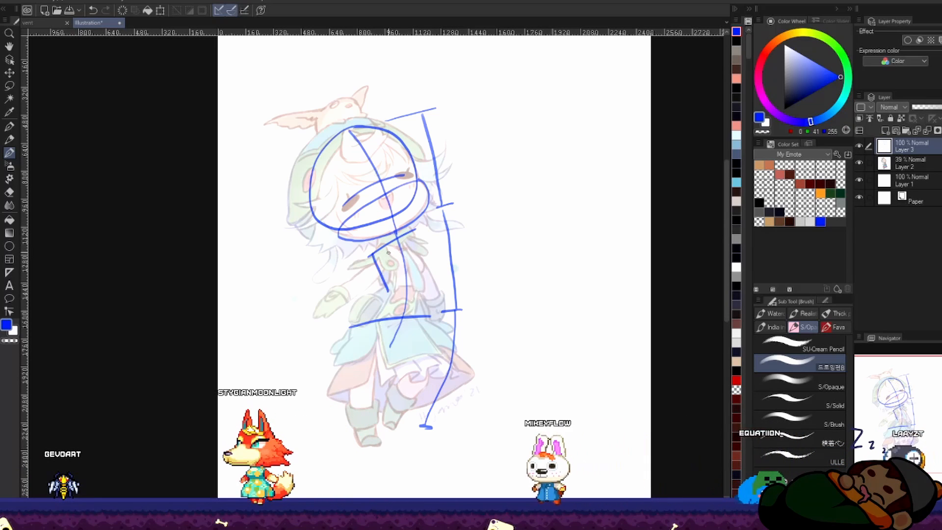
Step: Sketch an oval for the ribcage on the spine and a rounded pelvis shape beneath it
mouse_move(386, 245)
mouse_down()
mouse_move(386, 276)
mouse_move(406, 291)
mouse_move(422, 273)
mouse_move(416, 246)
mouse_move(397, 237)
mouse_up()
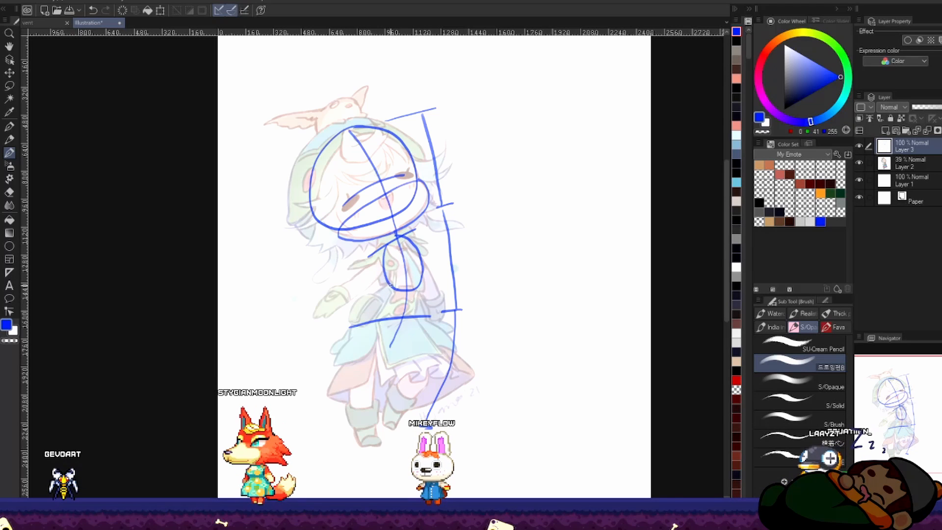
mouse_move(393, 284)
mouse_down()
mouse_move(351, 335)
mouse_move(398, 335)
mouse_move(418, 290)
mouse_up()
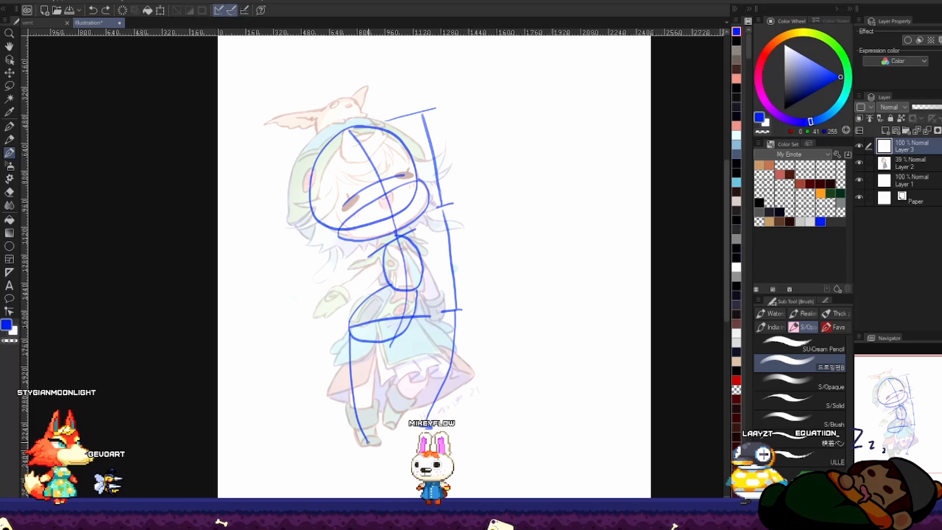
Step: Sketch both legs from the pelvis, one standing straight and the other bent back at the knee
drag(348, 343, 362, 449)
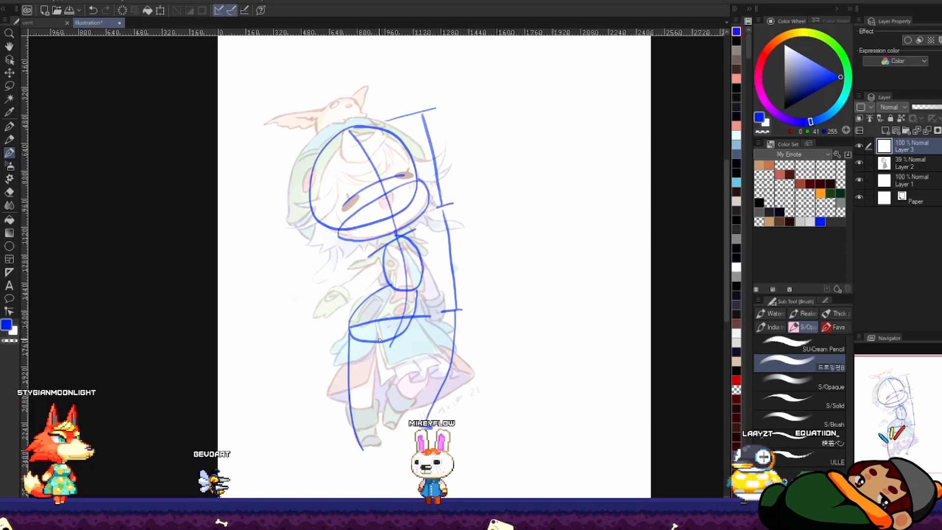
drag(384, 349, 374, 445)
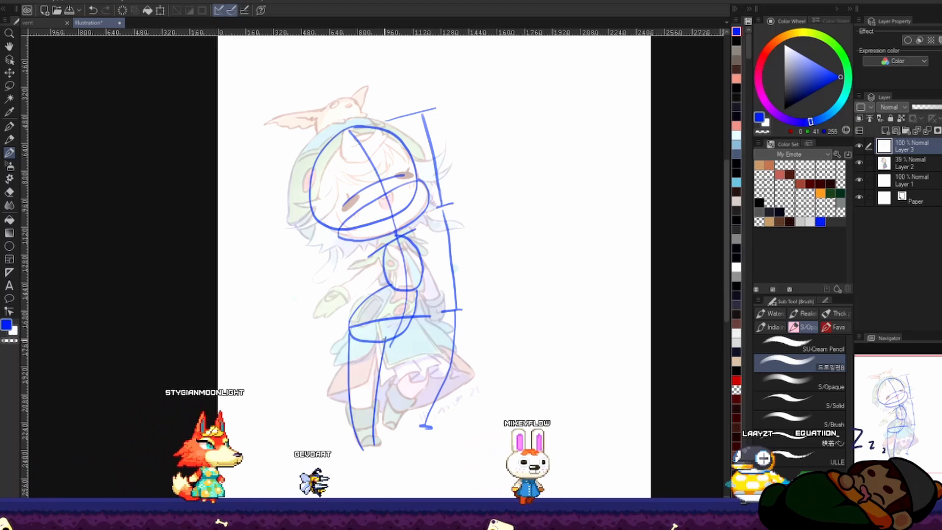
drag(384, 340, 407, 391)
drag(413, 319, 431, 370)
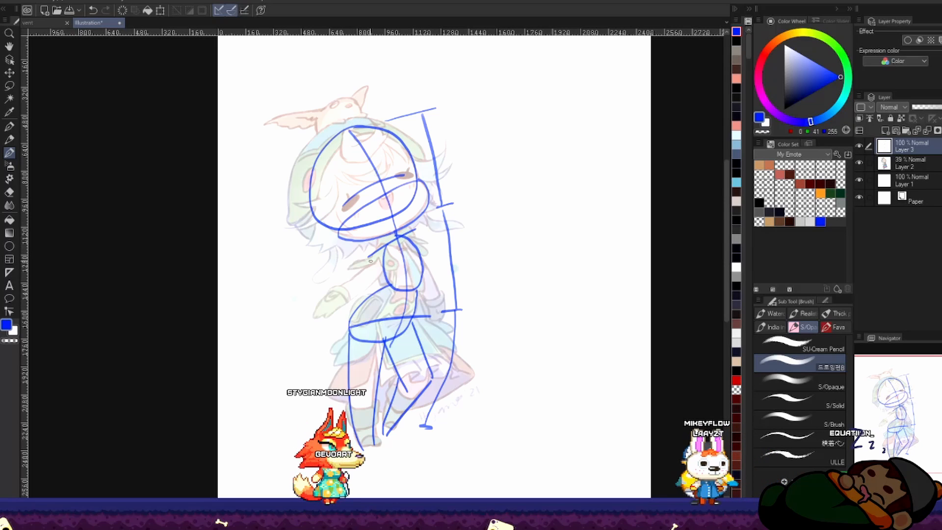
Step: Sketch both arms from the shoulders following the reference, and add the mitten-shaped hand on the outstretched arm
mouse_move(333, 292)
mouse_down()
mouse_move(349, 305)
mouse_move(385, 253)
mouse_up()
key(ctrl+z)
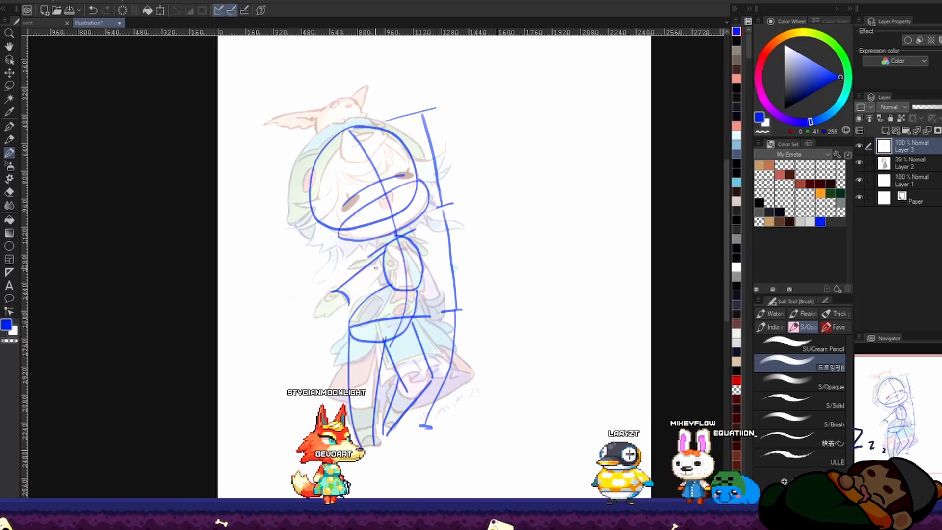
key(ctrl+z)
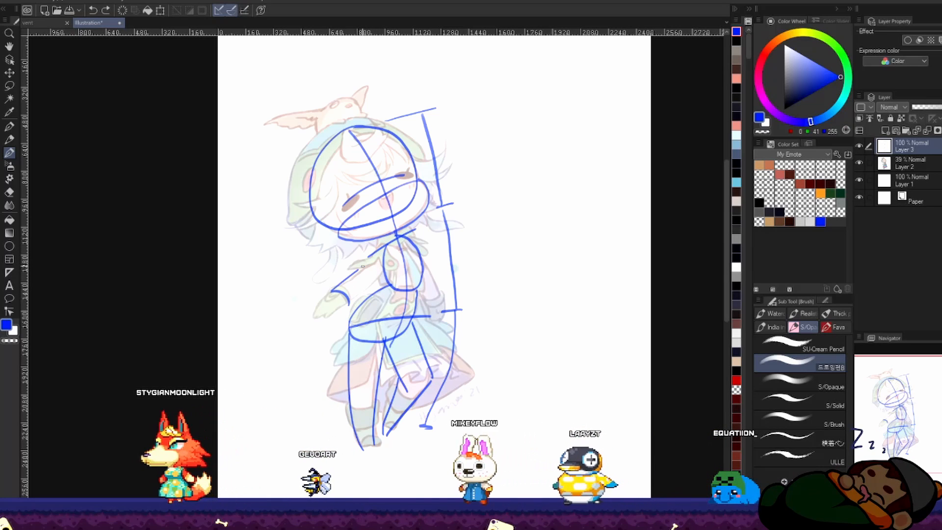
drag(379, 251, 348, 275)
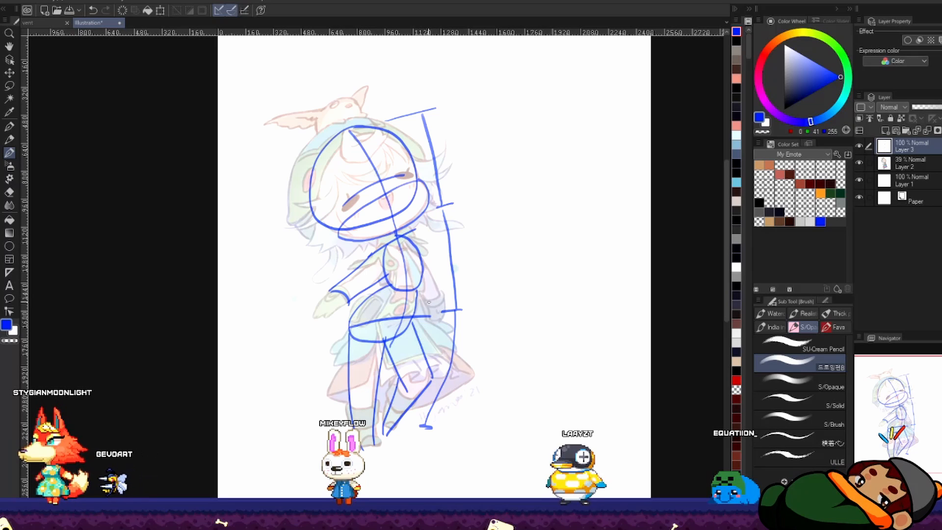
drag(424, 261, 438, 290)
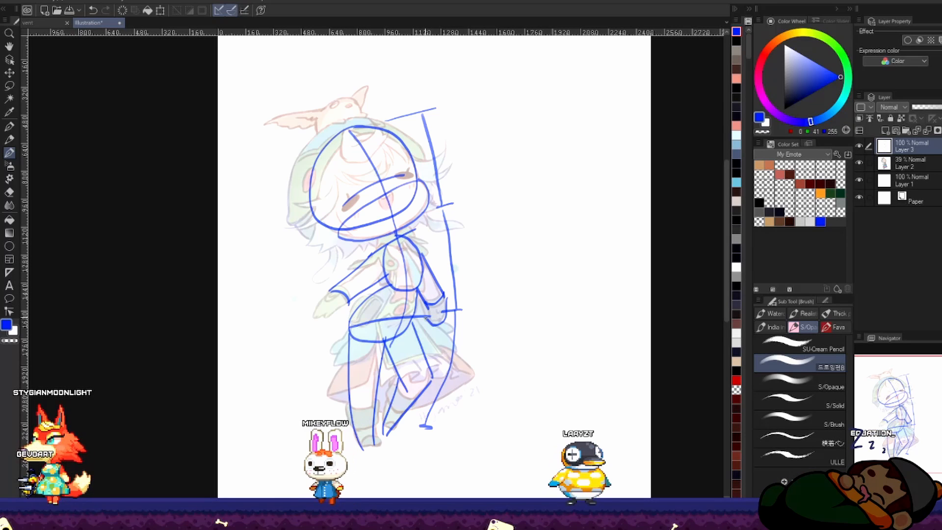
drag(344, 293, 347, 298)
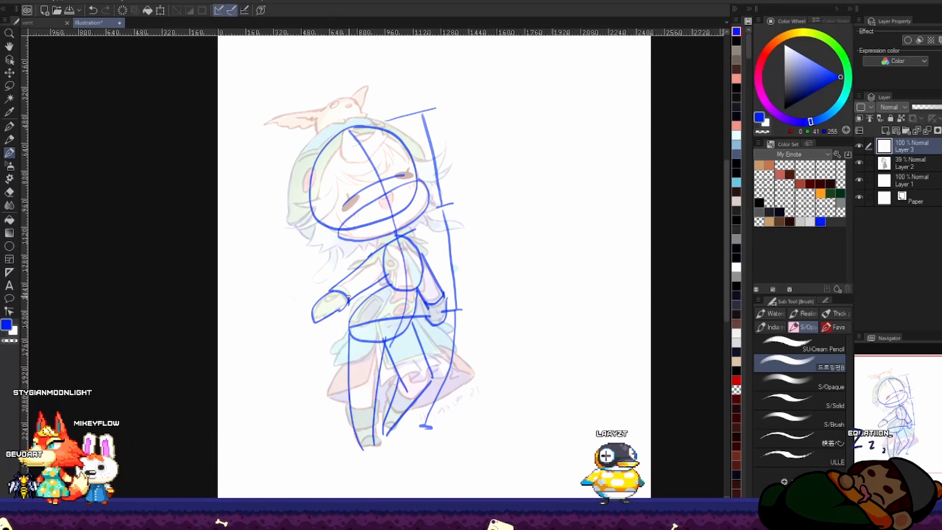
Step: Close the bottom of the straight standing leg with a short foot line
key(h)
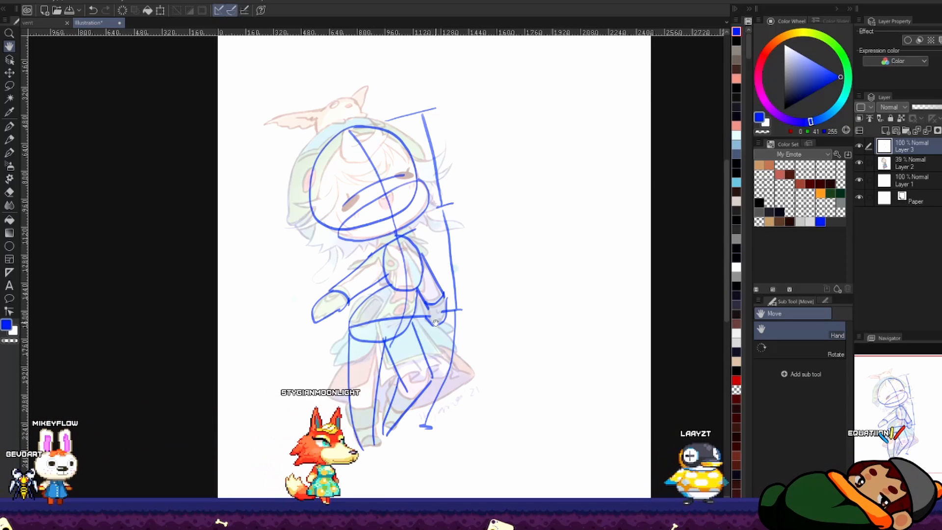
key(b)
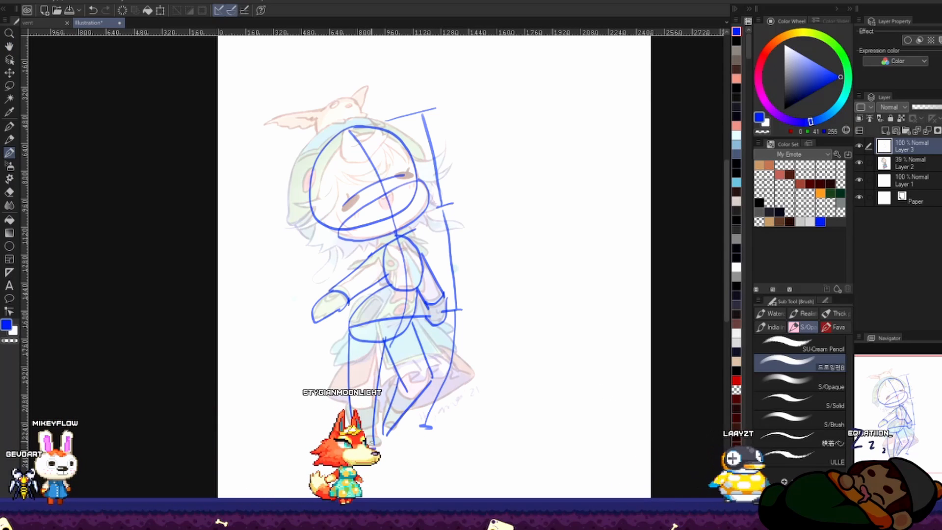
key(space)
drag(309, 265, 349, 263)
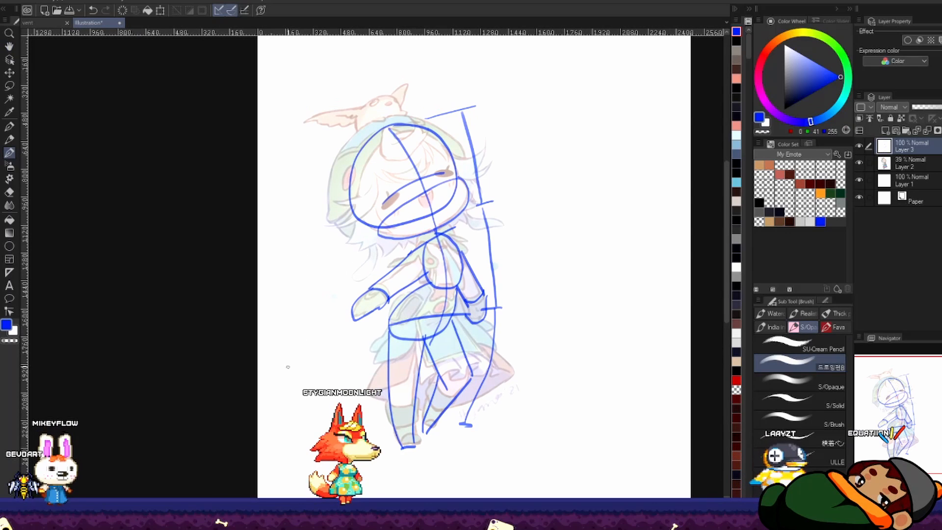
Step: Write the label "Rectangles" beside the figure and draw arrows from it to the standing leg and the outstretched arm
mouse_move(273, 377)
mouse_down()
mouse_move(282, 384)
mouse_move(329, 363)
mouse_move(333, 374)
mouse_move(350, 349)
mouse_up()
drag(338, 381, 363, 378)
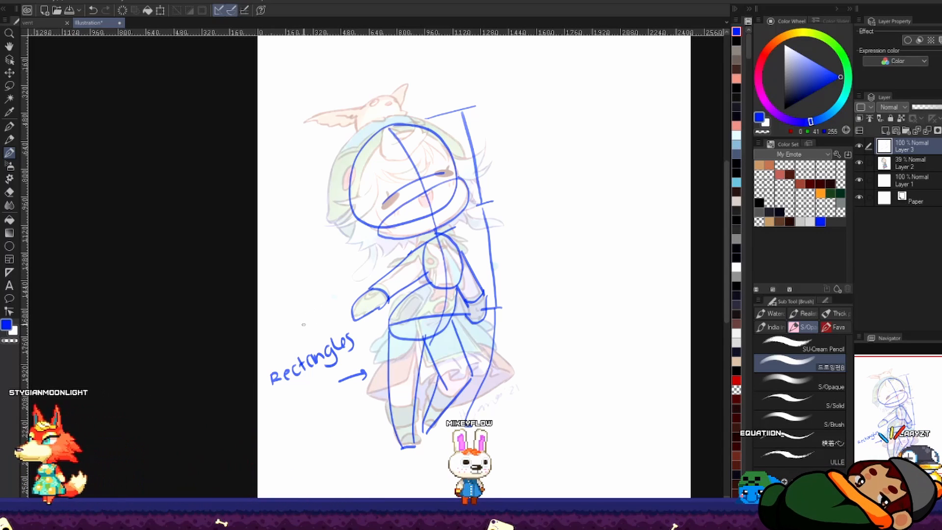
mouse_move(323, 336)
mouse_down()
mouse_move(366, 280)
mouse_move(367, 288)
mouse_up()
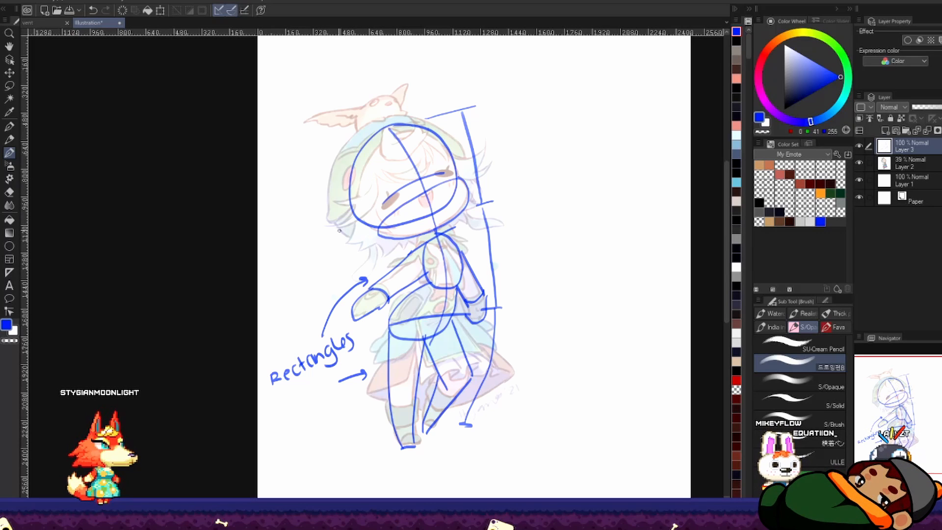
Step: Label the figure "circle" and "oval" with arrows to the head, jaw, ribcage, hand and pelvis, and ring all three labels
drag(305, 221, 327, 209)
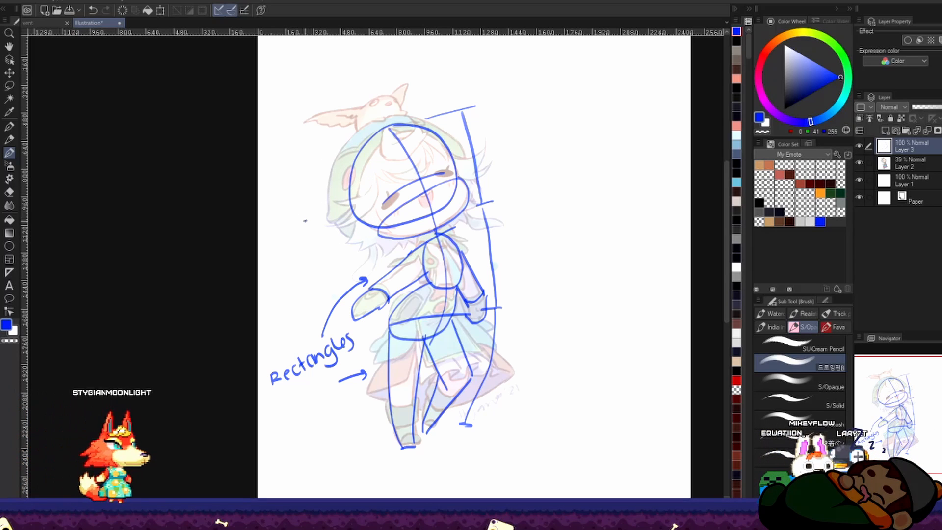
drag(277, 246, 278, 252)
mouse_move(281, 245)
mouse_down()
mouse_move(290, 243)
mouse_move(302, 265)
mouse_move(322, 265)
mouse_up()
click(281, 241)
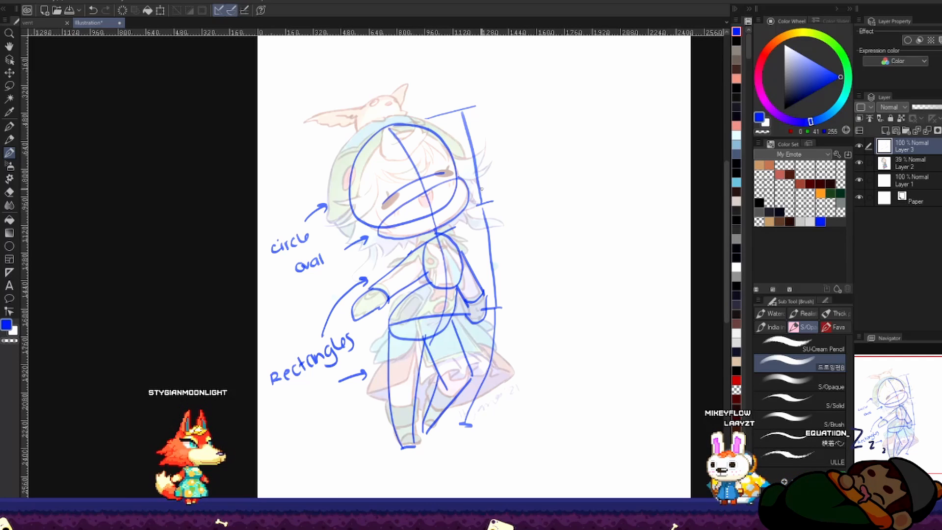
drag(337, 261, 370, 249)
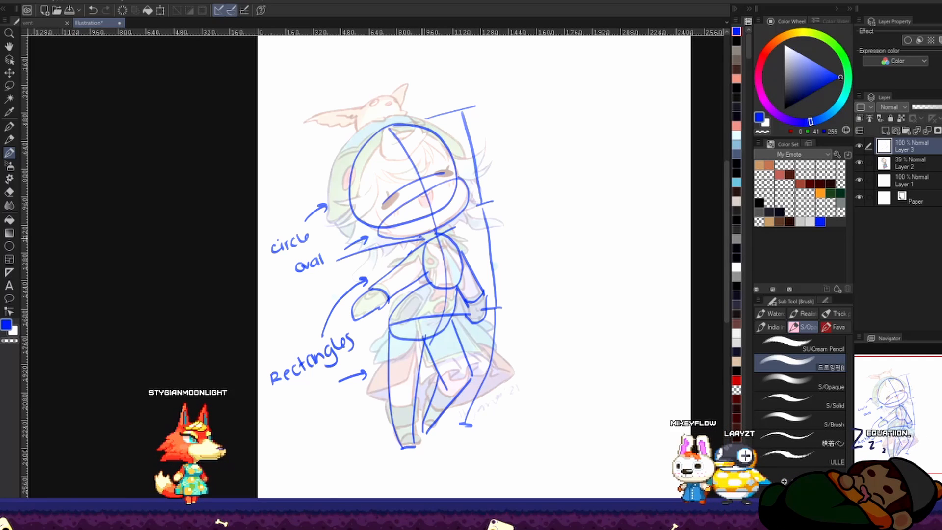
mouse_move(316, 274)
mouse_down()
mouse_move(348, 319)
mouse_move(380, 327)
mouse_up()
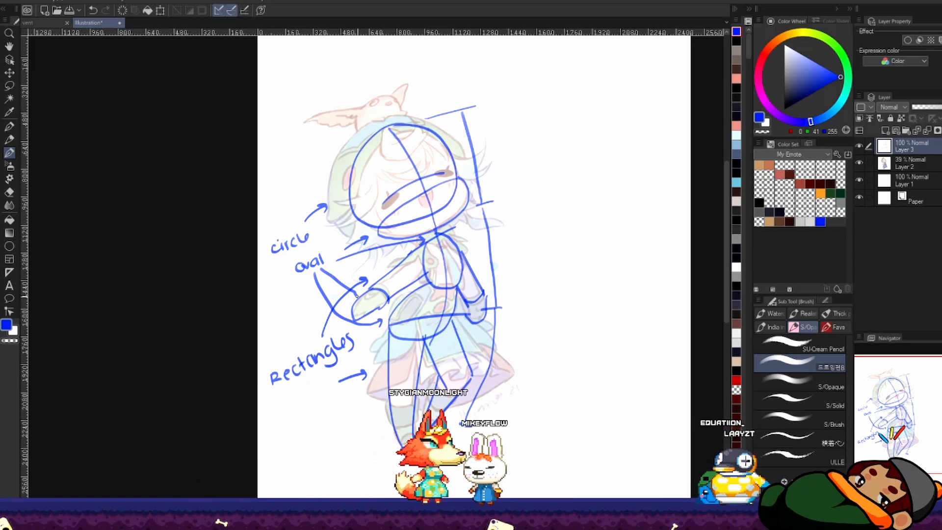
mouse_move(273, 257)
mouse_down()
mouse_move(315, 237)
mouse_move(255, 238)
mouse_move(280, 259)
mouse_move(321, 249)
mouse_move(273, 284)
mouse_move(335, 251)
mouse_up()
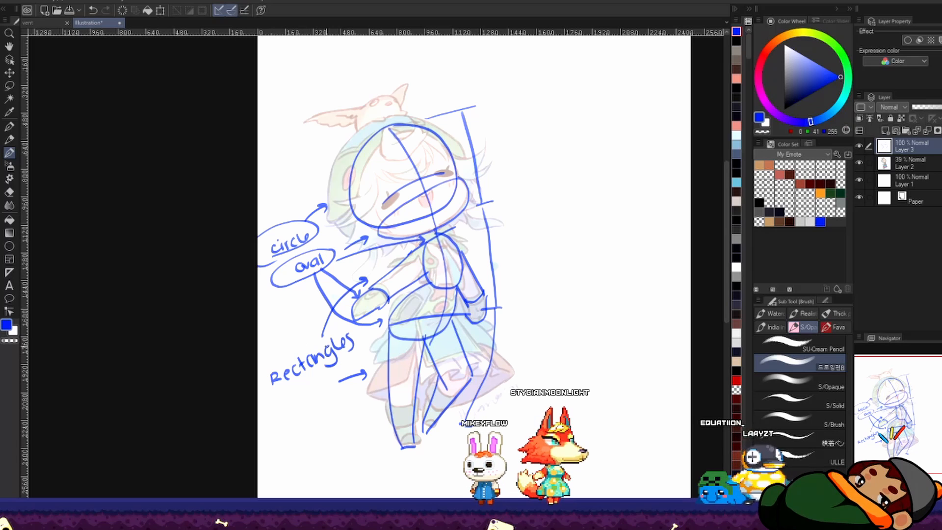
drag(343, 330, 334, 333)
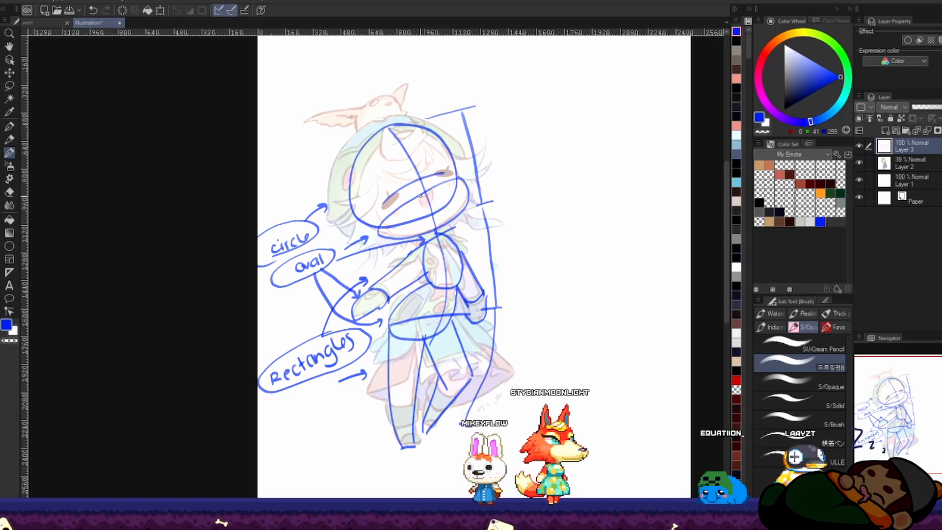
Step: Write the note "Body = 3 1/2 heads tall" in the blank area above the figure
key(space)
drag(469, 272, 416, 253)
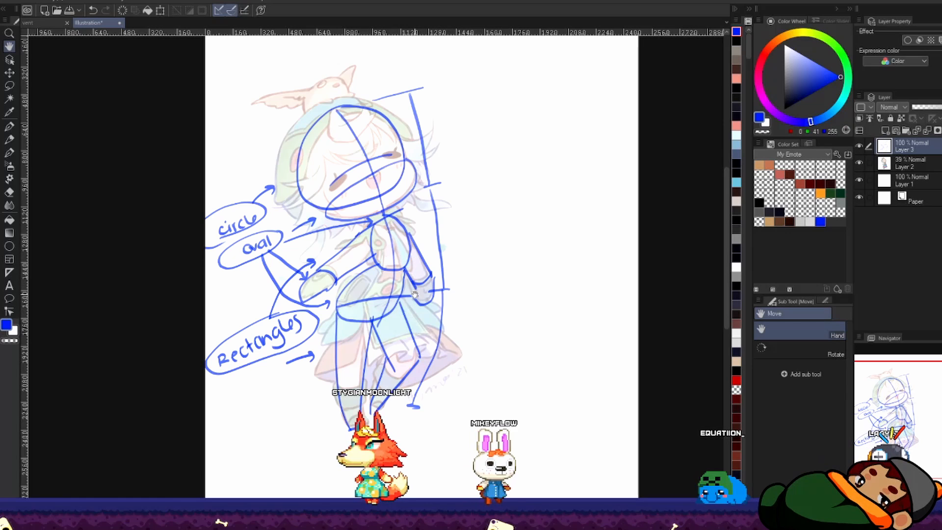
drag(415, 294, 422, 324)
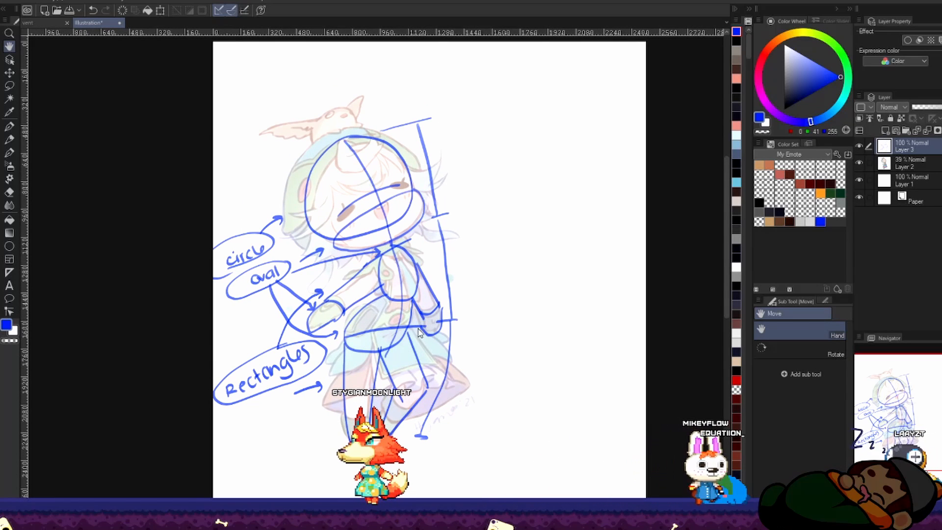
drag(485, 279, 386, 330)
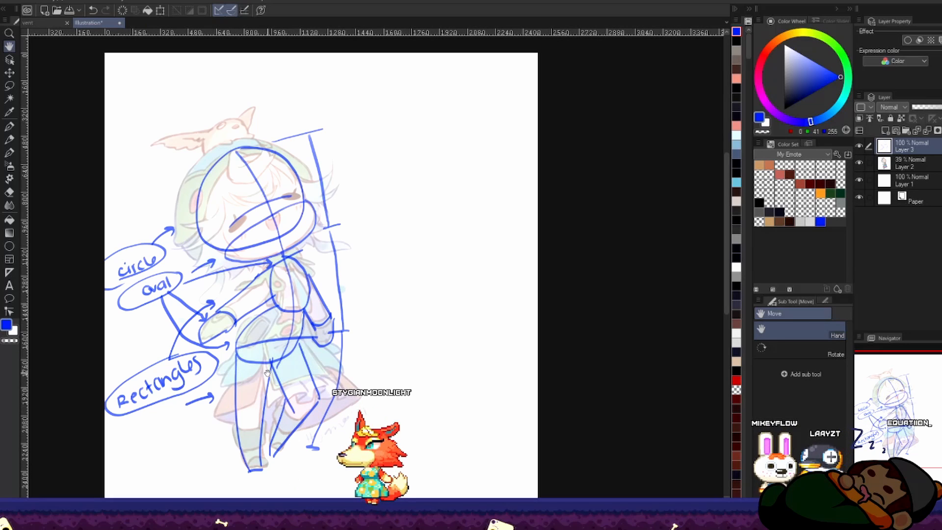
key(b)
drag(370, 177, 415, 231)
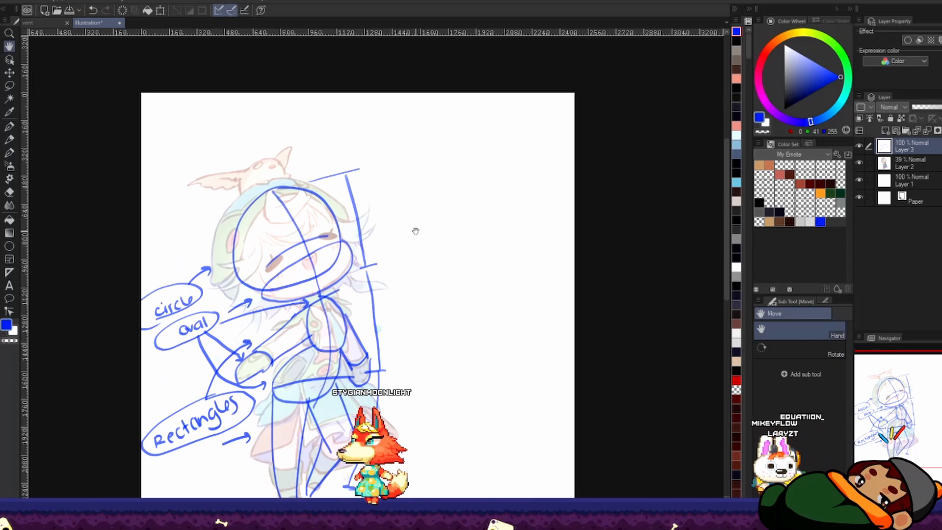
mouse_move(342, 132)
mouse_down()
mouse_move(373, 131)
mouse_move(375, 146)
mouse_move(393, 122)
mouse_up()
mouse_move(387, 129)
mouse_down()
mouse_move(441, 118)
mouse_move(423, 121)
mouse_move(426, 128)
mouse_up()
key(ctrl+z)
key(ctrl+z)
key(ctrl+z)
key(ctrl+z)
drag(431, 119, 457, 127)
drag(461, 123, 486, 127)
drag(489, 112, 490, 128)
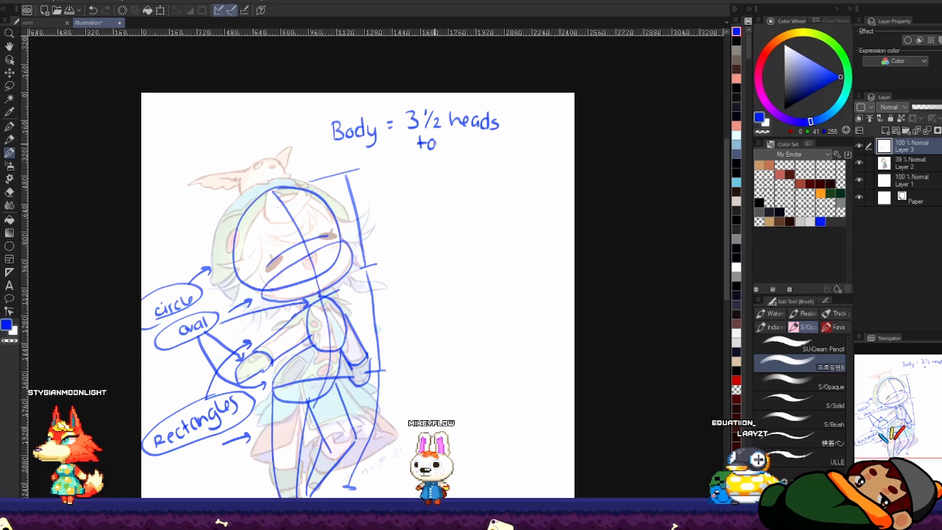
drag(436, 140, 437, 149)
drag(441, 132, 449, 151)
Step: Beside the annotated figure, draw a one-head measuring bar and a new head circle with centre line, eye line and jaw oval
key(h)
drag(451, 199, 461, 154)
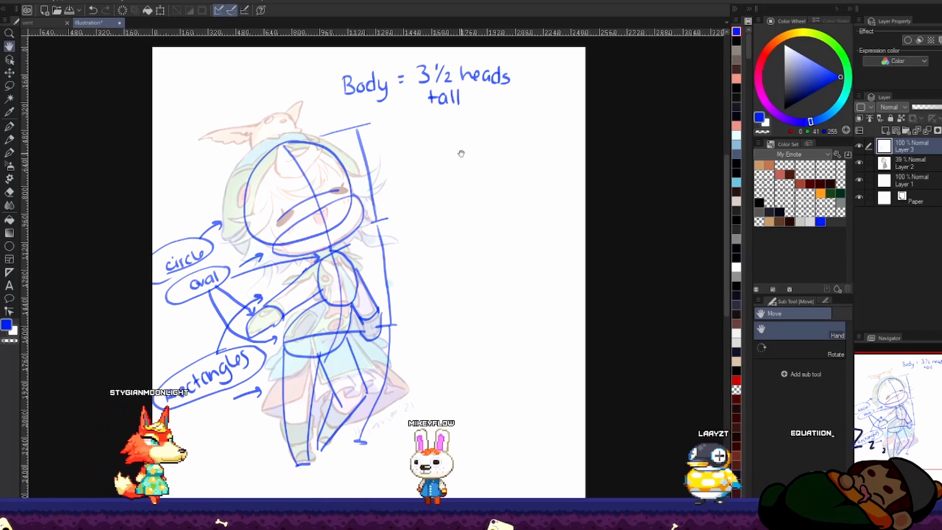
key(space)
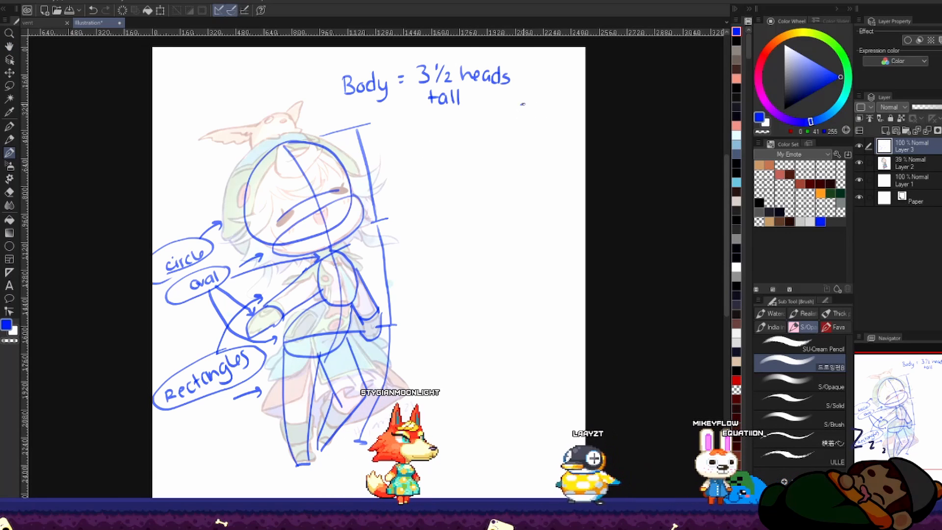
drag(521, 104, 544, 101)
drag(536, 104, 552, 181)
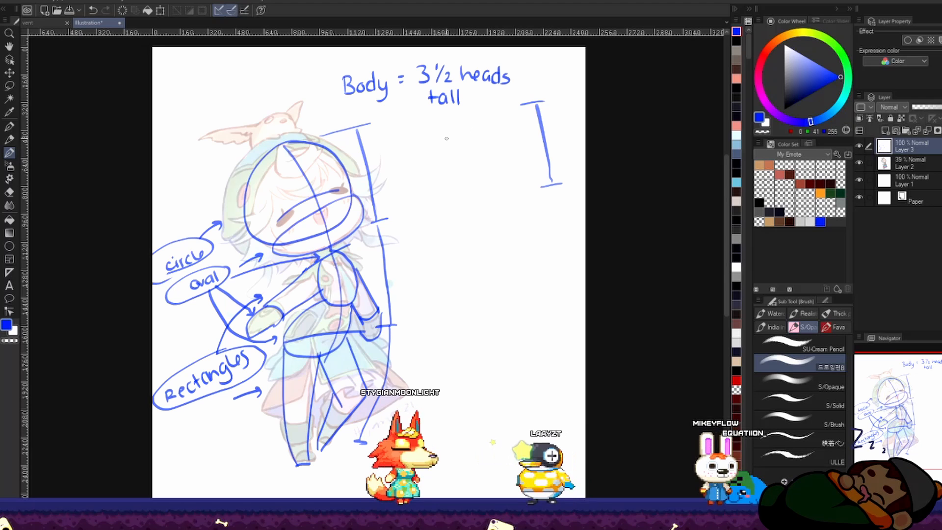
mouse_move(437, 136)
mouse_down()
mouse_move(444, 182)
mouse_move(492, 187)
mouse_move(529, 156)
mouse_up()
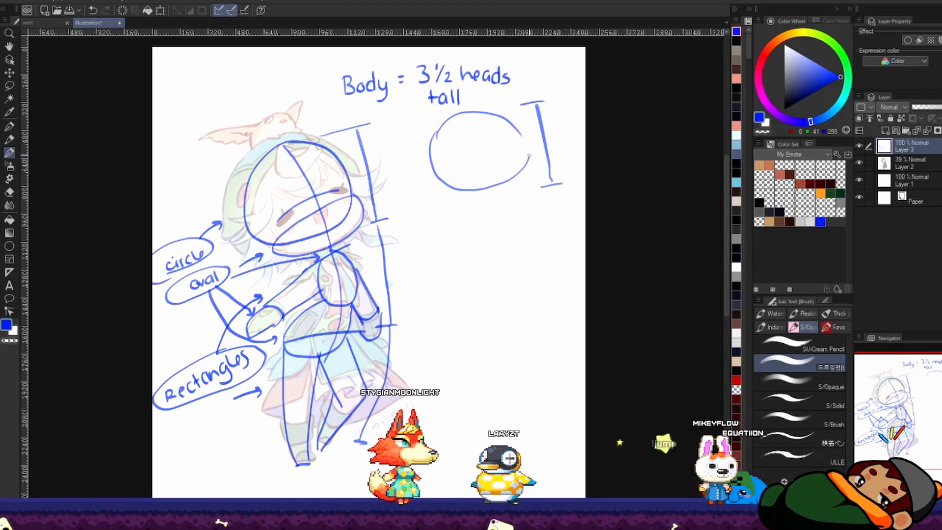
drag(463, 112, 419, 150)
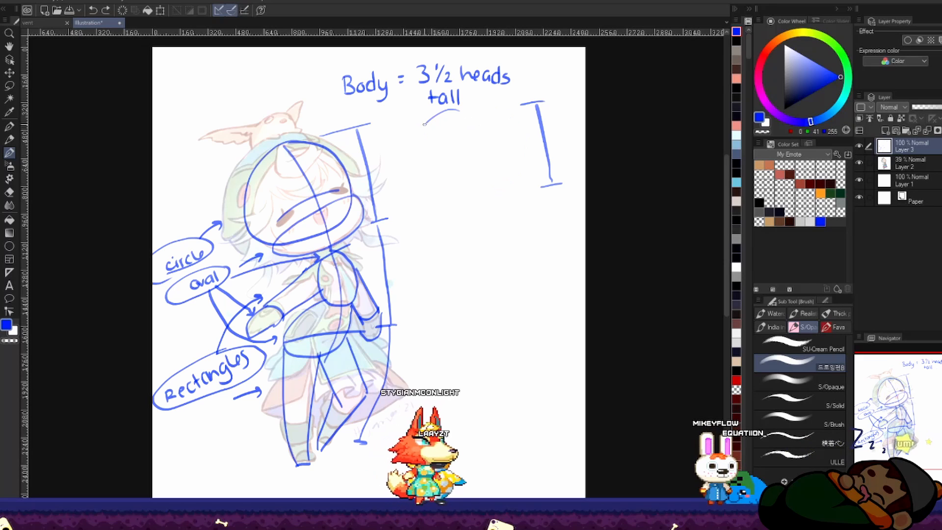
drag(485, 195, 459, 109)
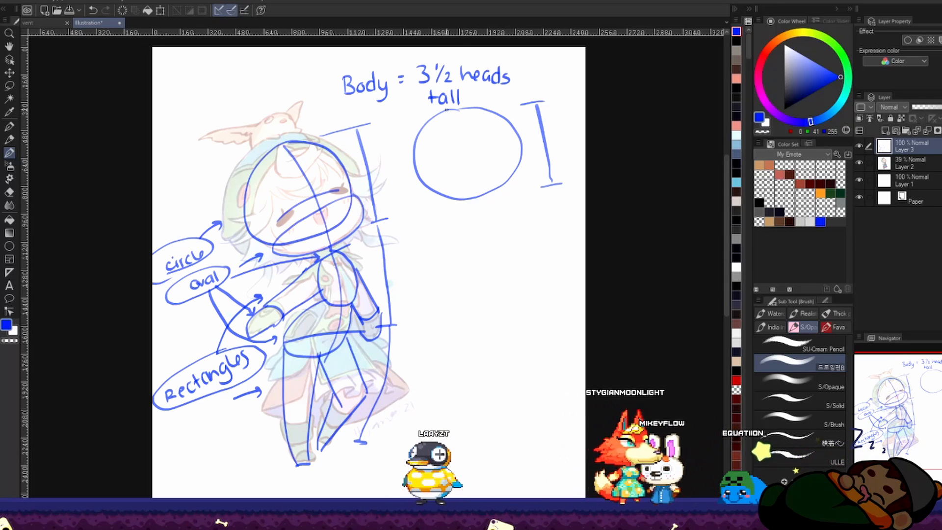
key(ctrl+z)
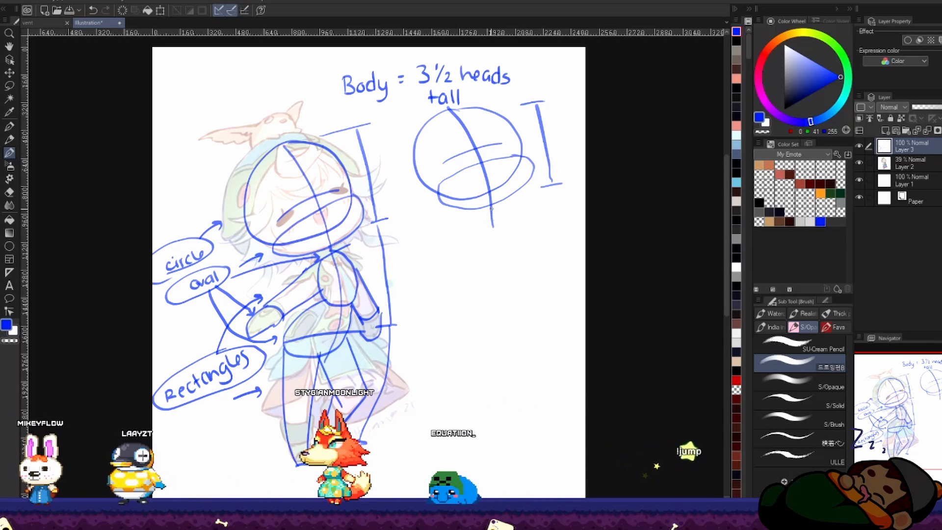
Step: Trim the new head's centre line, sketch a curved spine ending in a slanted hip line, and add a second measuring bar
key(e)
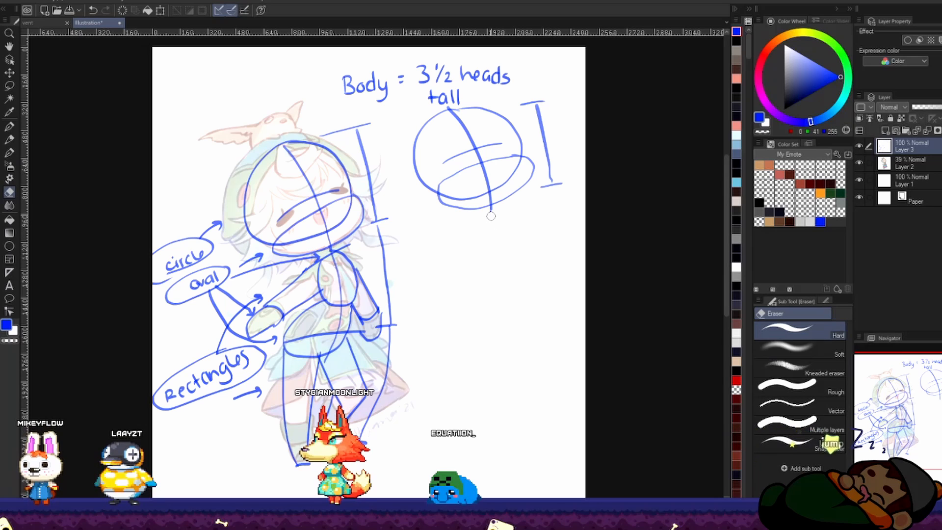
key(b)
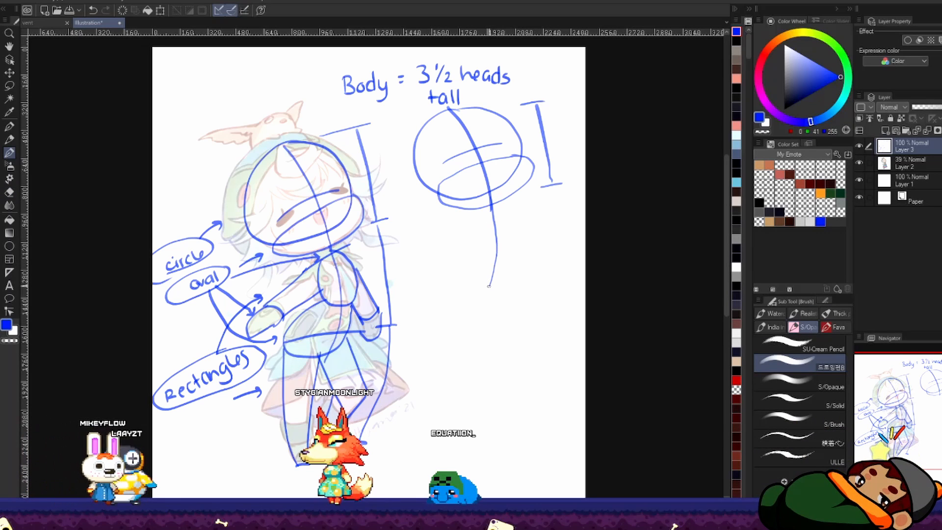
drag(489, 285, 484, 302)
mouse_move(553, 186)
mouse_down()
mouse_move(545, 293)
mouse_move(554, 194)
mouse_move(564, 283)
mouse_up()
key(ctrl+z)
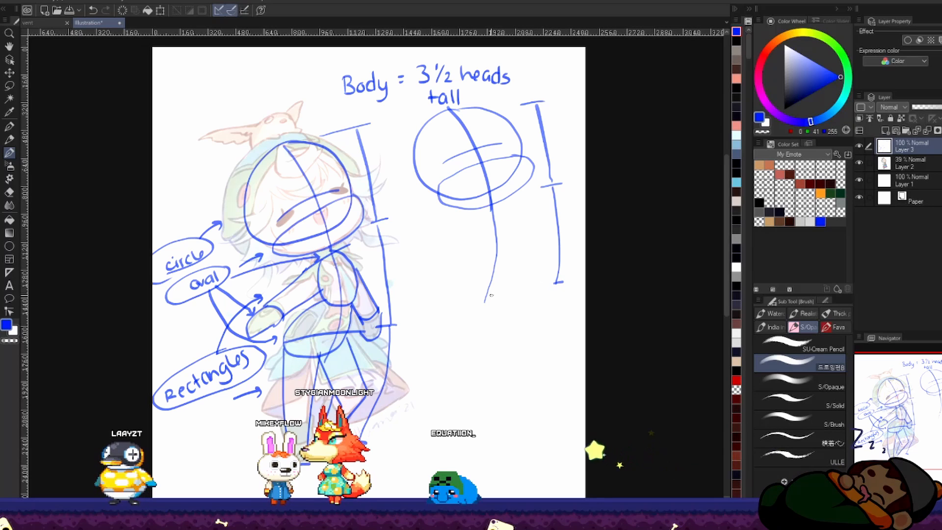
drag(483, 295, 494, 295)
key(ctrl+z)
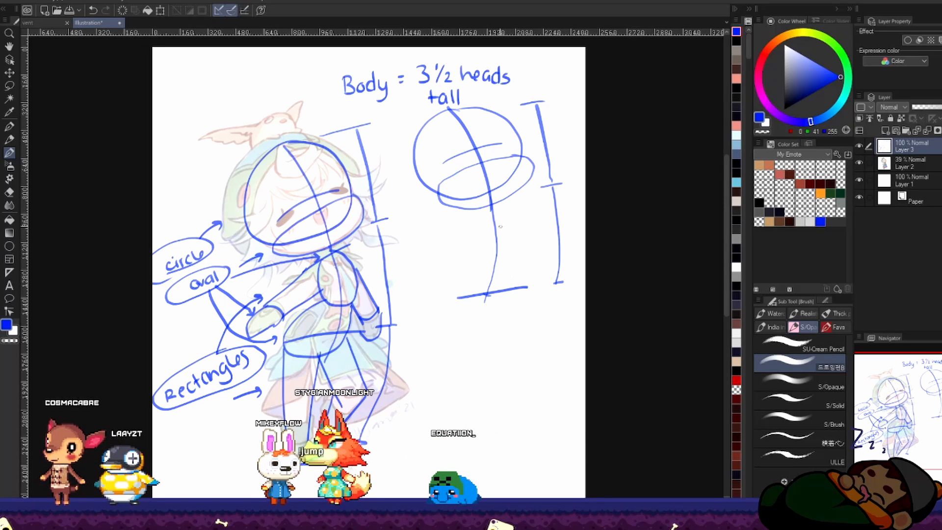
Step: Sketch a shoulder line and ribcage oval on the new spine, and a rounded pelvis over the hip line
mouse_move(470, 223)
mouse_down()
mouse_move(516, 202)
mouse_move(498, 207)
mouse_up()
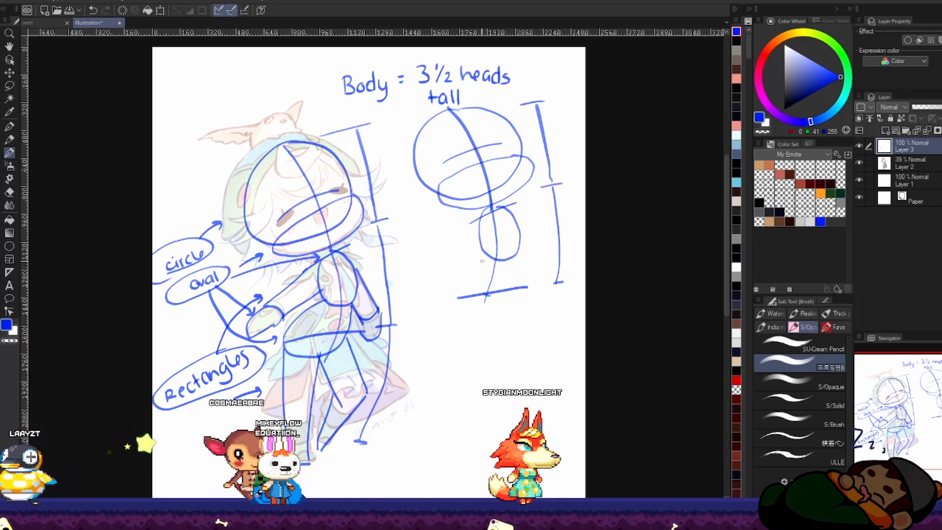
mouse_move(491, 251)
mouse_down()
mouse_move(454, 296)
mouse_move(466, 320)
mouse_move(517, 289)
mouse_up()
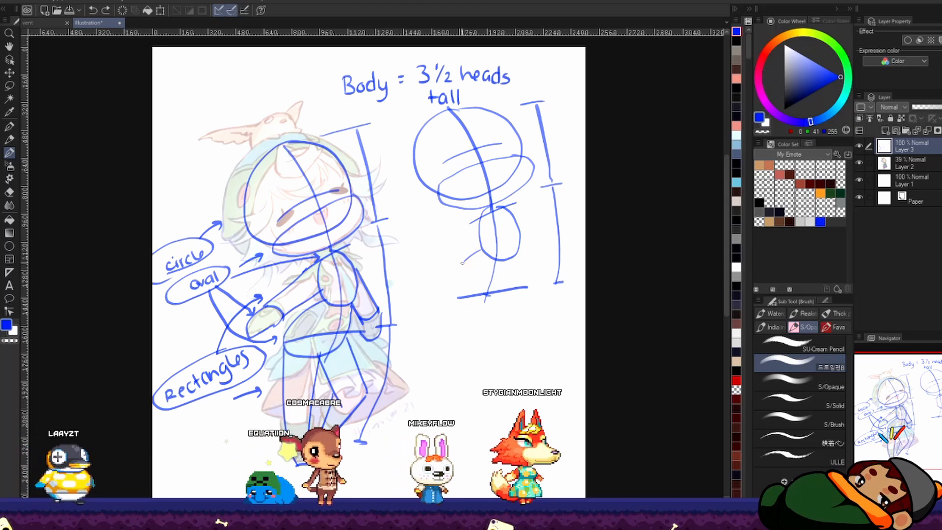
key(ctrl+z)
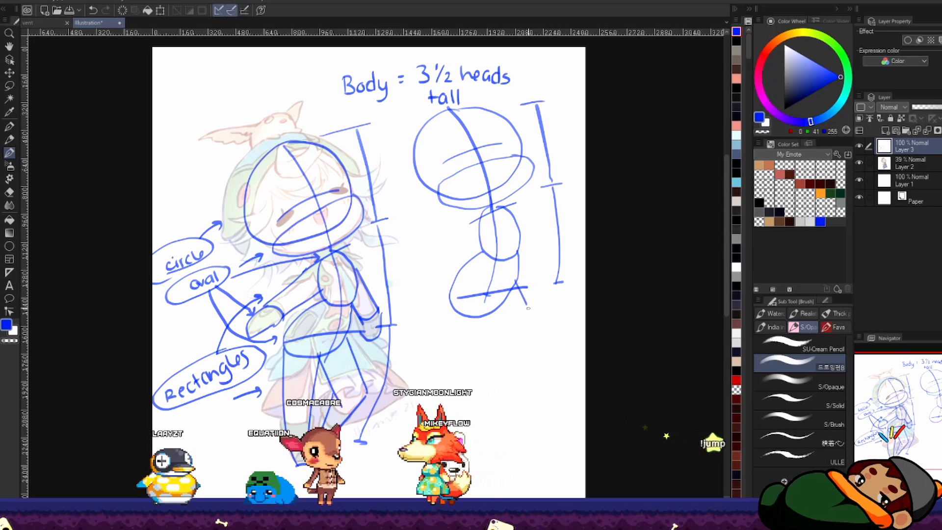
Step: Sketch the new figure's straight and bent legs from the pelvis, and extend the measuring guide down to the feet
drag(520, 286, 538, 331)
key(ctrl+z)
drag(521, 286, 542, 336)
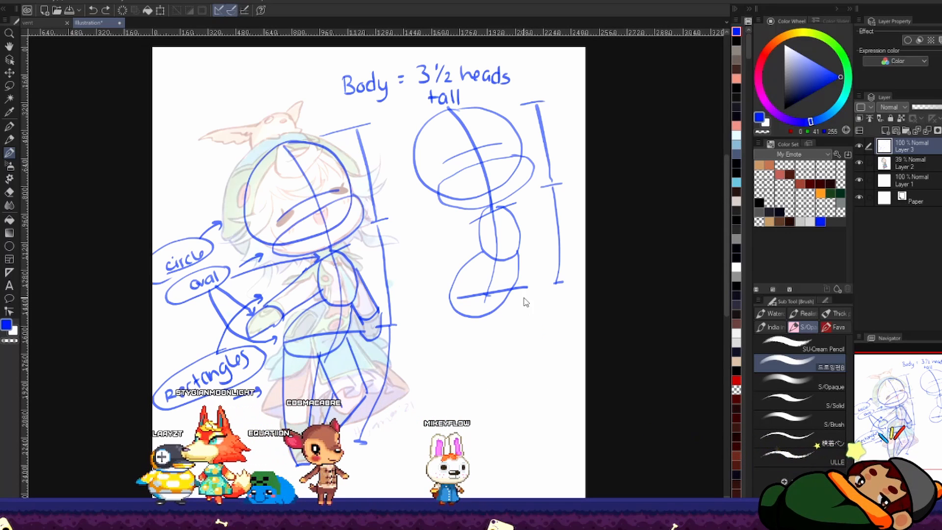
drag(538, 379, 528, 405)
drag(514, 287, 539, 344)
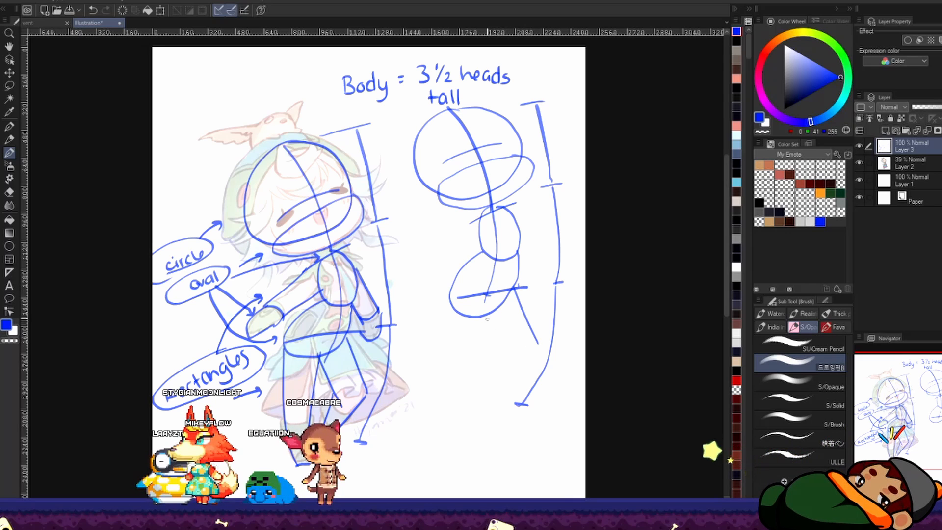
drag(489, 314, 514, 353)
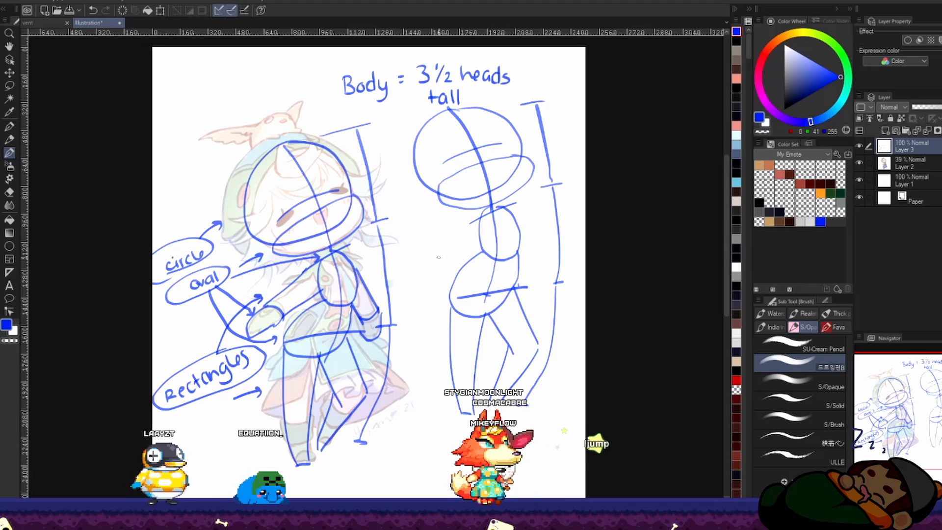
Step: Sketch both arms of the new figure from the shoulders, ending each in a rounded mitten-shaped hand
drag(435, 262, 447, 280)
key(ctrl+z)
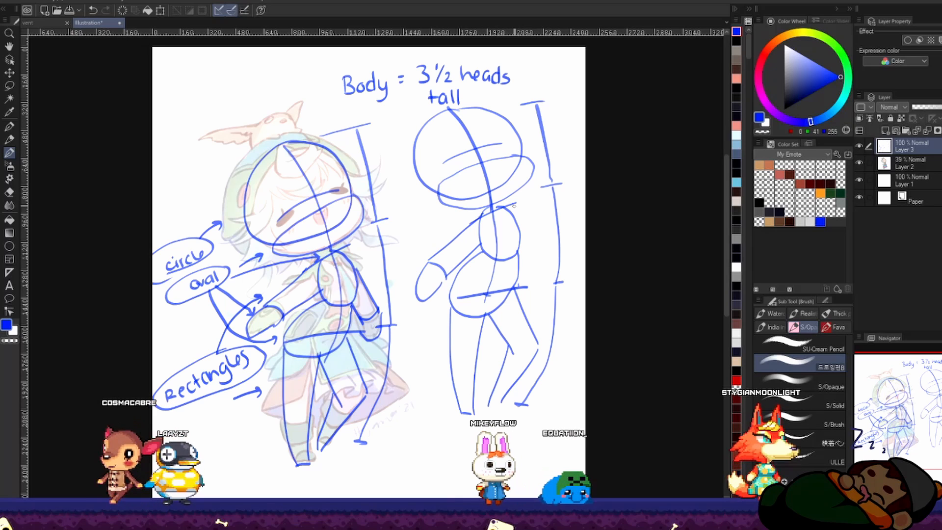
drag(517, 225, 540, 263)
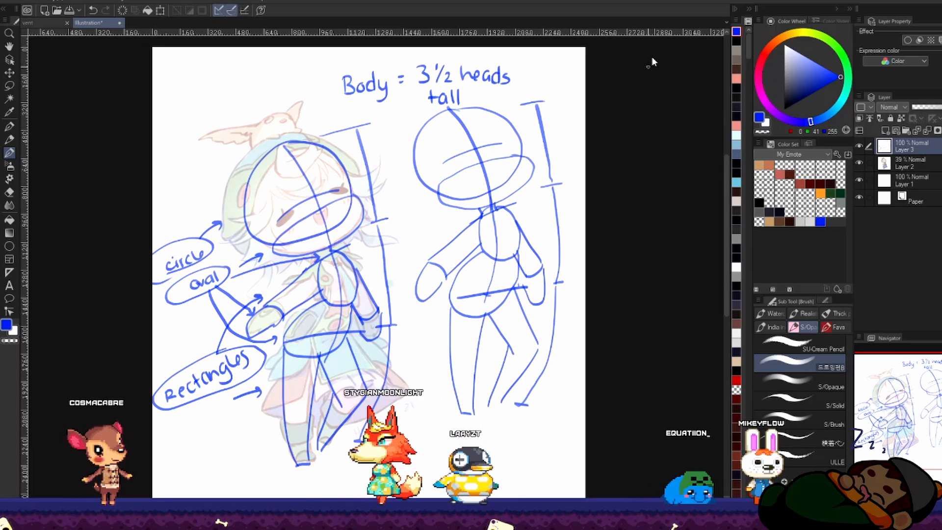
Step: Paste the two-character chibi reference onto the cleared page, enlarge it to nearly fill the canvas, and set its layer opacity to 98%
key(ctrl+space)
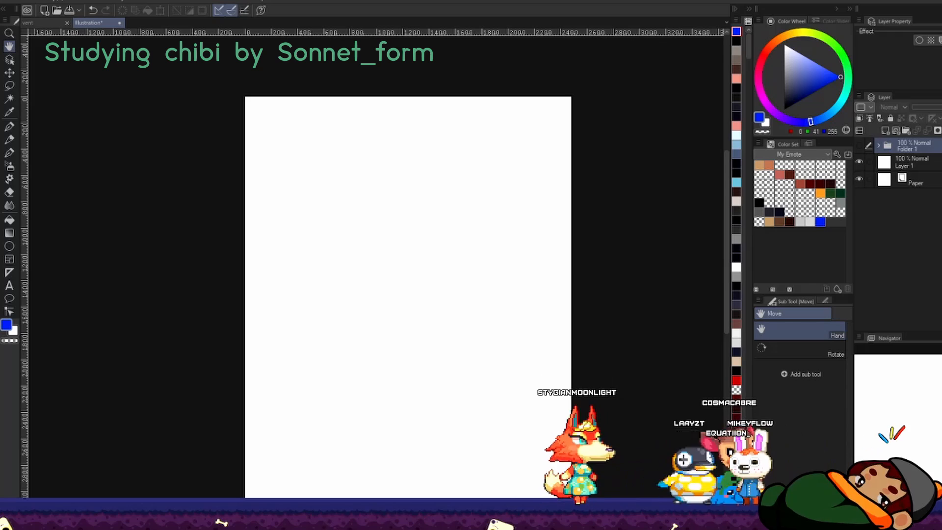
key(ctrl+v)
key(ctrl+t)
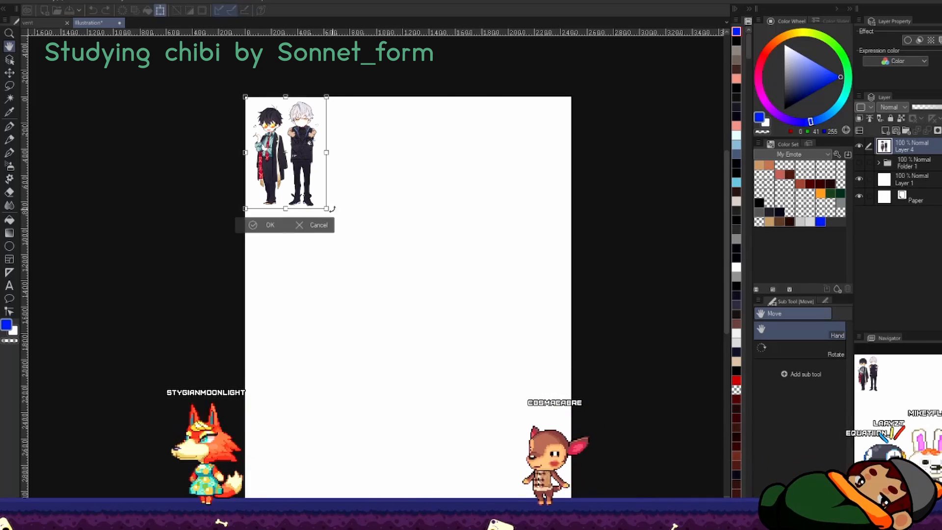
drag(326, 208, 494, 438)
drag(428, 361, 464, 377)
drag(529, 455, 540, 470)
mouse_move(519, 351)
mouse_down()
mouse_move(513, 370)
mouse_move(516, 361)
mouse_up()
click(406, 470)
drag(452, 421, 403, 422)
drag(935, 107, 941, 107)
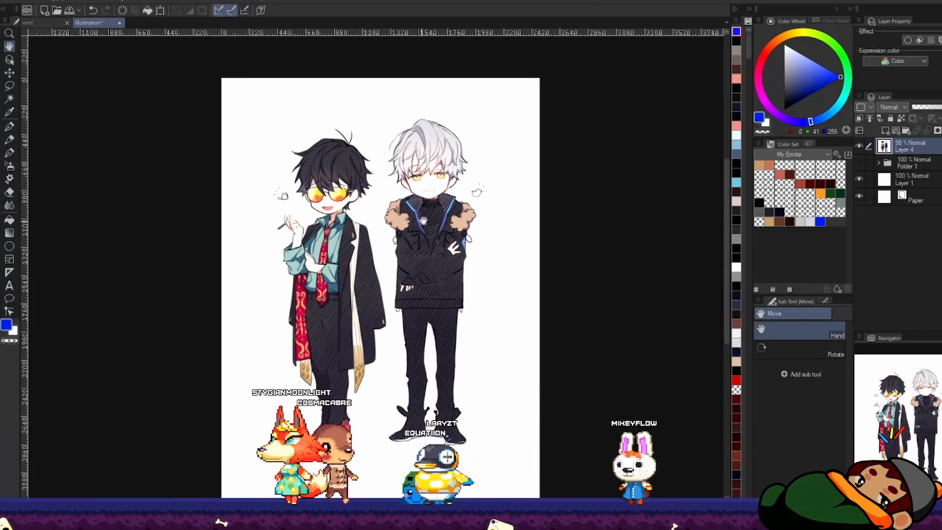
Step: Cut the silver-haired character out of the reference, and enlarge the remaining dark-haired character toward the page's left side
key(m)
click(798, 338)
drag(487, 99, 389, 386)
key(ctrl+x)
scroll(414, 168, up, 4)
key(ctrl+t)
drag(389, 339, 353, 341)
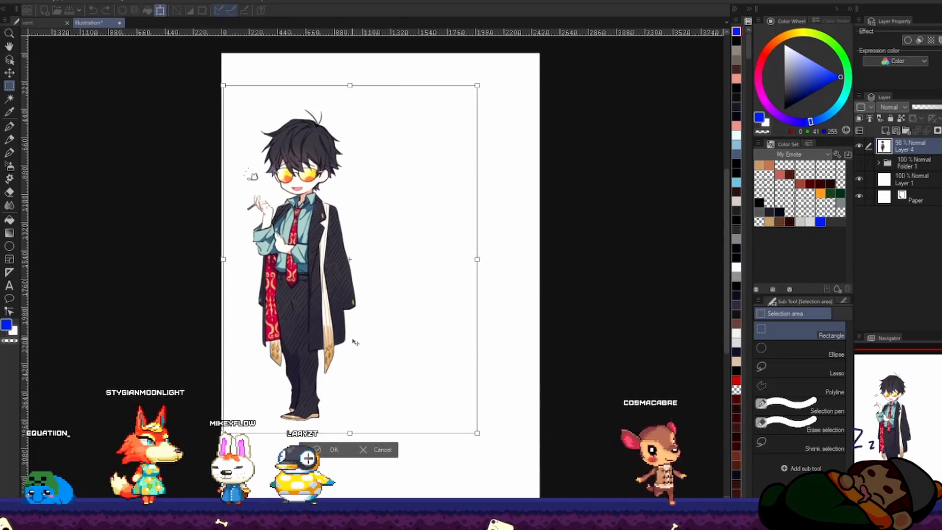
click(330, 450)
Step: Set the reference layer's opacity to 48% and add a new layer above it
click(928, 108)
click(886, 130)
key(b)
scroll(418, 171, up, 2)
Step: Sketch a blue head circle over the dark-haired character, with face guidelines, a curved jaw and a small ear oval
drag(414, 176, 535, 194)
drag(347, 170, 428, 172)
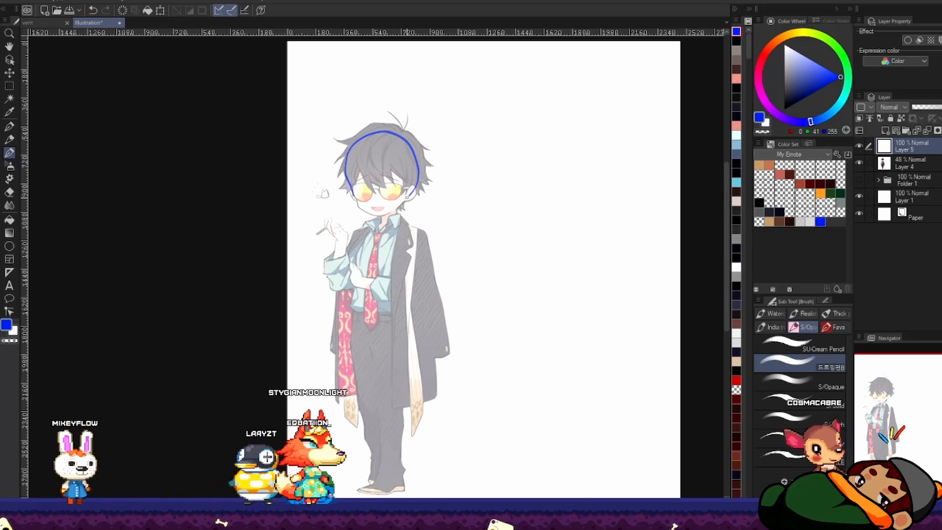
key(ctrl+z)
drag(381, 131, 372, 133)
Step: Sketch the centre line through head and body, and frame the torso box with shoulder, waist and side lines
mouse_move(367, 129)
mouse_down()
mouse_move(374, 218)
mouse_move(417, 183)
mouse_move(377, 220)
mouse_move(371, 349)
mouse_up()
drag(354, 229, 415, 228)
drag(348, 314, 411, 315)
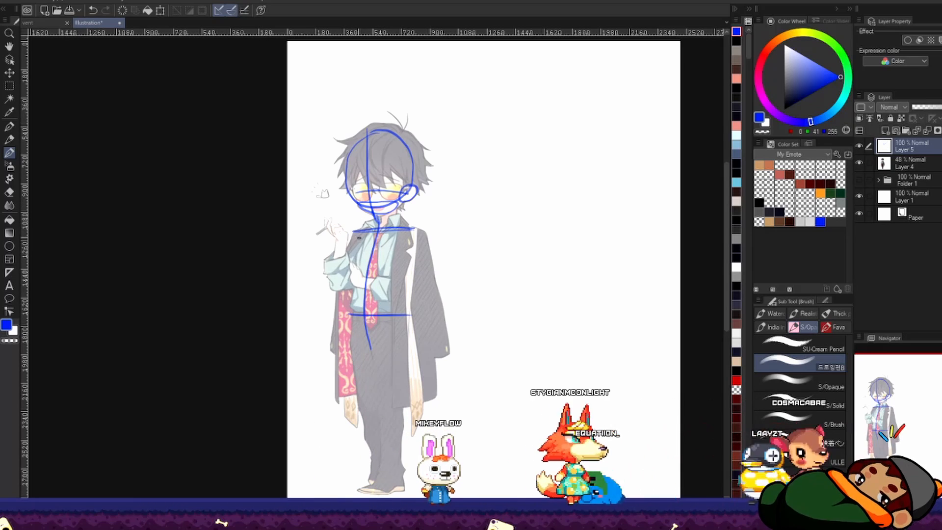
drag(363, 233, 347, 314)
drag(409, 230, 406, 314)
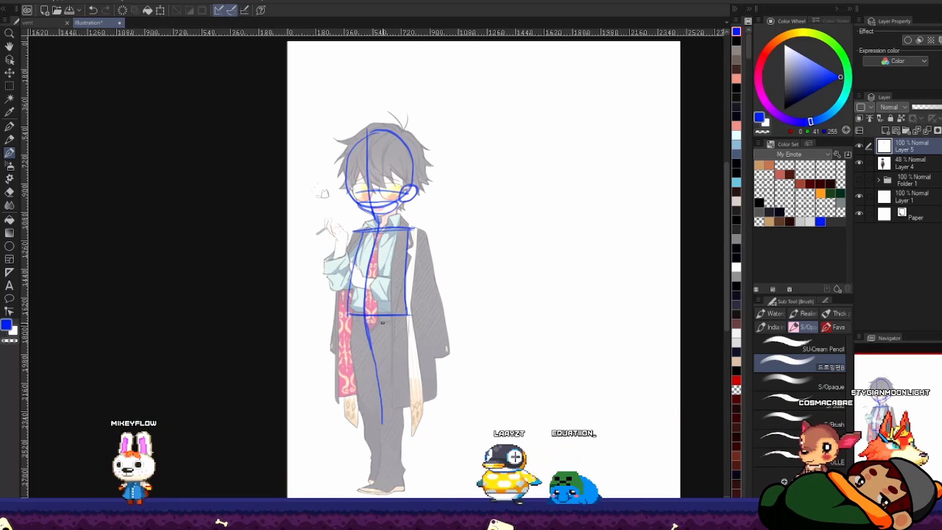
Step: Sketch both tapered legs from the waist to the ankles and add wedge-shaped feet over the shoes
drag(383, 423, 382, 473)
drag(350, 316, 371, 472)
drag(406, 316, 405, 472)
mouse_move(371, 476)
mouse_down()
mouse_move(353, 493)
mouse_move(405, 496)
mouse_up()
drag(403, 473, 405, 495)
Step: Sketch the straight arm and the raised bent arm over the reference, ending each in a rounded hand
mouse_move(416, 228)
mouse_down()
mouse_move(441, 339)
mouse_move(419, 351)
mouse_up()
drag(336, 240, 331, 288)
mouse_move(347, 238)
mouse_down()
mouse_move(345, 258)
mouse_move(348, 235)
mouse_up()
drag(336, 238, 348, 235)
Step: Draw a vertical measuring bar one head tall beside the character's head, with a tick at each end
mouse_move(438, 191)
mouse_down()
mouse_move(378, 247)
mouse_move(447, 192)
mouse_up()
mouse_move(434, 129)
mouse_down()
mouse_move(453, 128)
mouse_move(445, 207)
mouse_up()
drag(439, 209, 455, 206)
Step: Lasso-select the measuring bar and place a duplicate directly beneath it, end to end
key(m)
click(799, 368)
drag(479, 105, 441, 109)
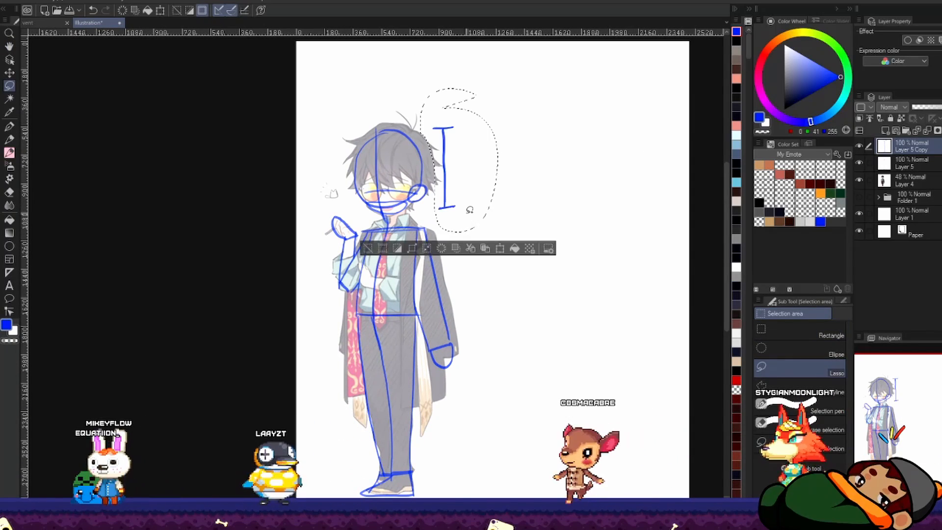
key(ctrl+c)
key(ctrl+v)
key(ctrl+t)
drag(472, 221, 476, 301)
key(Return)
Step: Stack a third and a fourth copy of the measuring bar below, continuing the guide down the legs
drag(480, 176, 448, 188)
key(ctrl+c)
key(ctrl+v)
key(ctrl+t)
mouse_move(476, 305)
mouse_down()
mouse_move(482, 385)
mouse_move(461, 442)
mouse_move(463, 489)
mouse_up()
key(Return)
key(ctrl+d)
key(ctrl+c)
key(ctrl+v)
key(ctrl+t)
key(Return)
Step: Add one more overlapping bar copy that ends at the feet, and erase its surplus upper tick
key(ctrl+c)
key(ctrl+v)
key(ctrl+t)
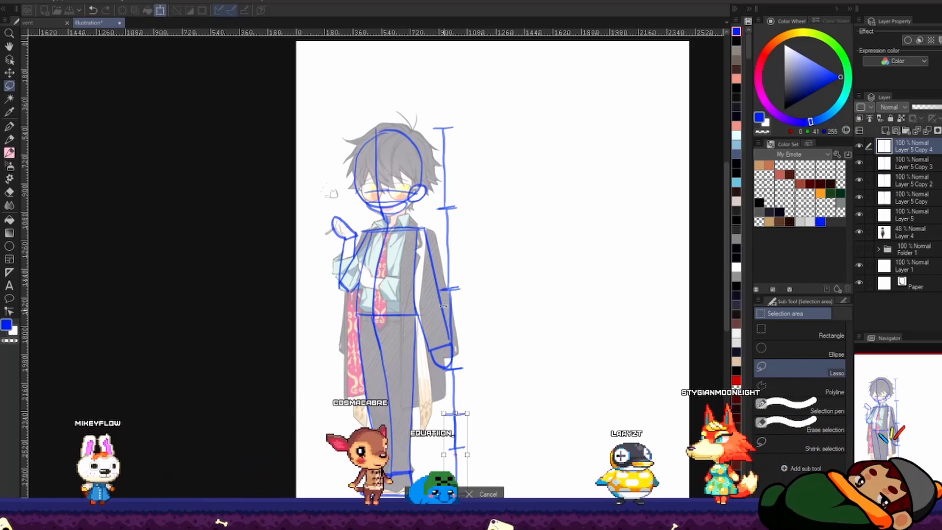
key(Return)
key(e)
drag(447, 415, 464, 414)
Step: Handwrite labels beside the guide segments from the top, including 1 head, 2 heads, 3 heads and, at the feet, 1/2 head
key(b)
drag(467, 154, 466, 170)
mouse_move(476, 155)
mouse_down()
mouse_move(476, 165)
mouse_move(511, 163)
mouse_up()
drag(458, 222, 502, 234)
drag(463, 319, 503, 333)
drag(462, 392, 508, 414)
drag(493, 458, 531, 470)
Step: Correct the second, third and fourth segment labels so each reads "1 head"
key(e)
drag(469, 397, 469, 412)
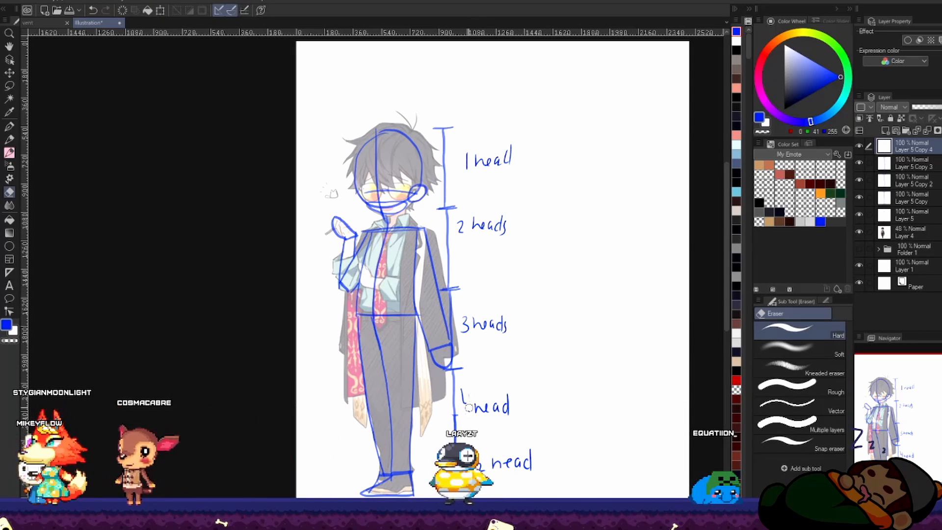
key(b)
drag(464, 319, 466, 331)
key(e)
drag(506, 224, 503, 234)
drag(506, 320, 505, 333)
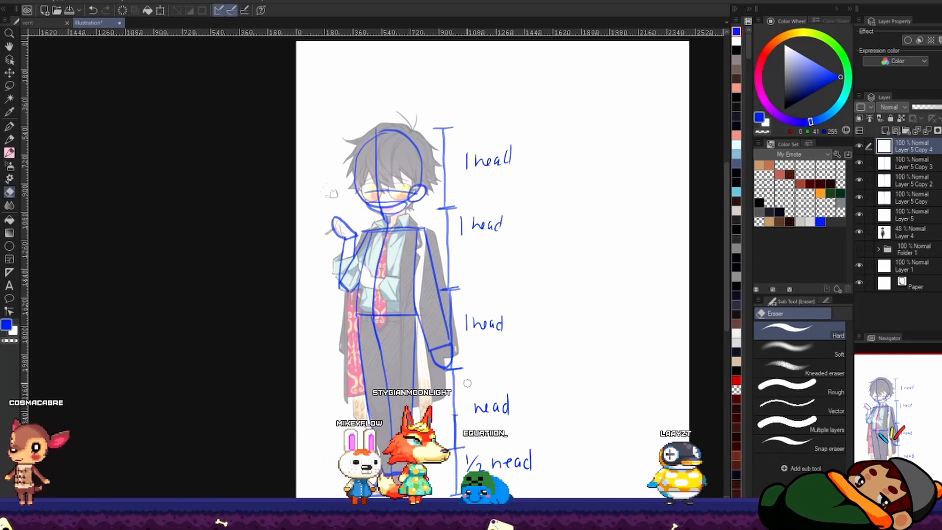
key(b)
drag(465, 400, 464, 415)
Step: Handwrite the total "= 4 1/2 heads tall" above the measuring guide
drag(447, 86, 471, 90)
mouse_move(506, 80)
mouse_down()
mouse_move(513, 95)
mouse_move(550, 95)
mouse_up()
drag(530, 102, 530, 114)
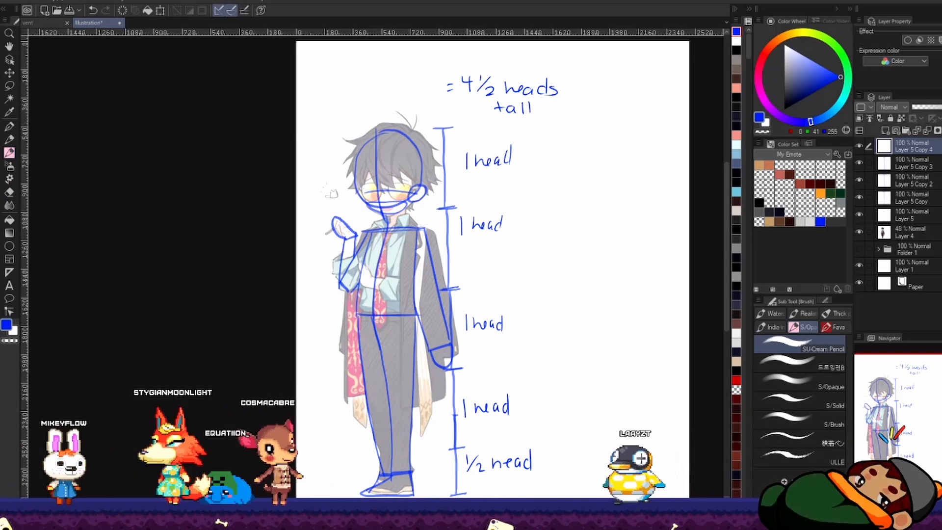
Step: Handwrite a shape list above the character's head reading "ovals", "circles" and "rectangles"
key(h)
drag(545, 227, 493, 229)
drag(434, 295, 445, 424)
key(b)
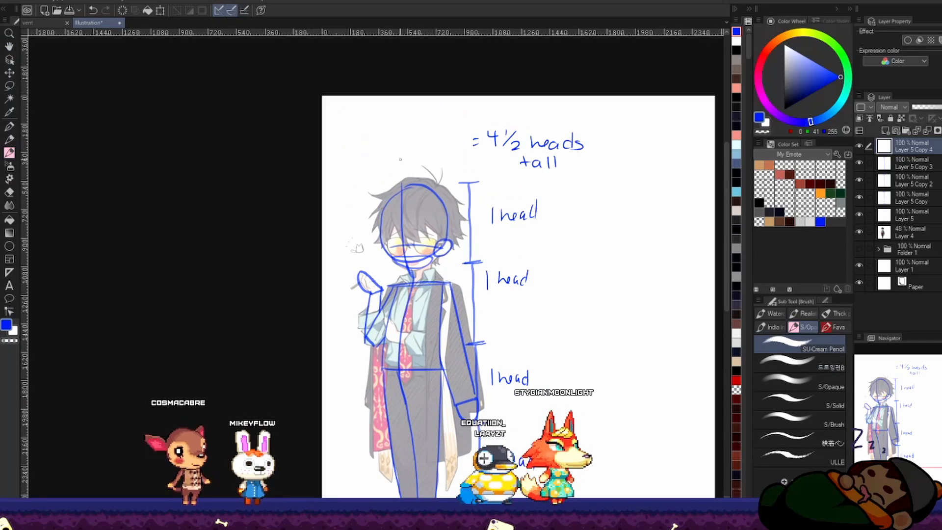
key(space)
drag(396, 133, 312, 85)
drag(315, 85, 336, 95)
drag(339, 80, 339, 94)
drag(351, 84, 311, 105)
drag(318, 105, 319, 114)
drag(323, 100, 324, 114)
drag(325, 110, 333, 113)
drag(342, 105, 286, 131)
click(298, 99)
drag(355, 126, 360, 129)
mouse_move(287, 148)
mouse_down()
mouse_move(328, 256)
mouse_move(313, 362)
mouse_up()
drag(349, 105, 383, 169)
drag(381, 164, 389, 168)
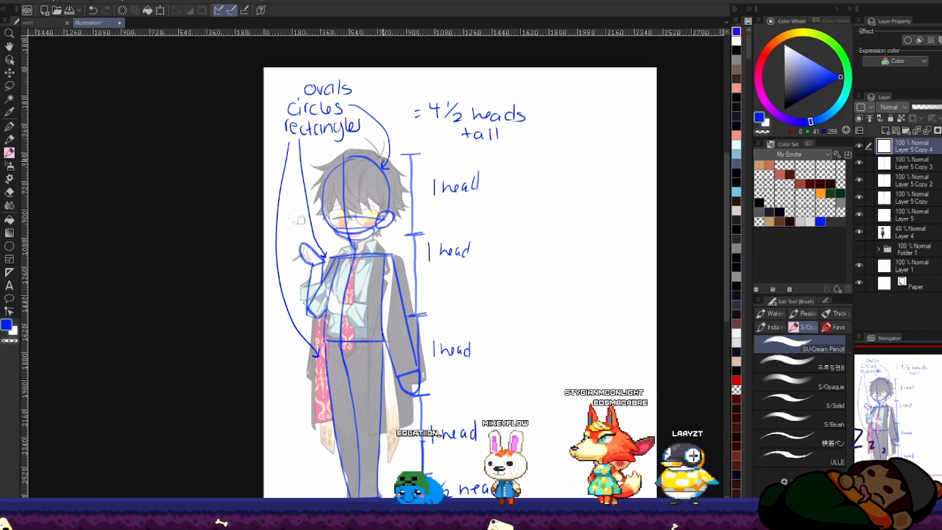
drag(352, 90, 391, 213)
drag(388, 211, 395, 212)
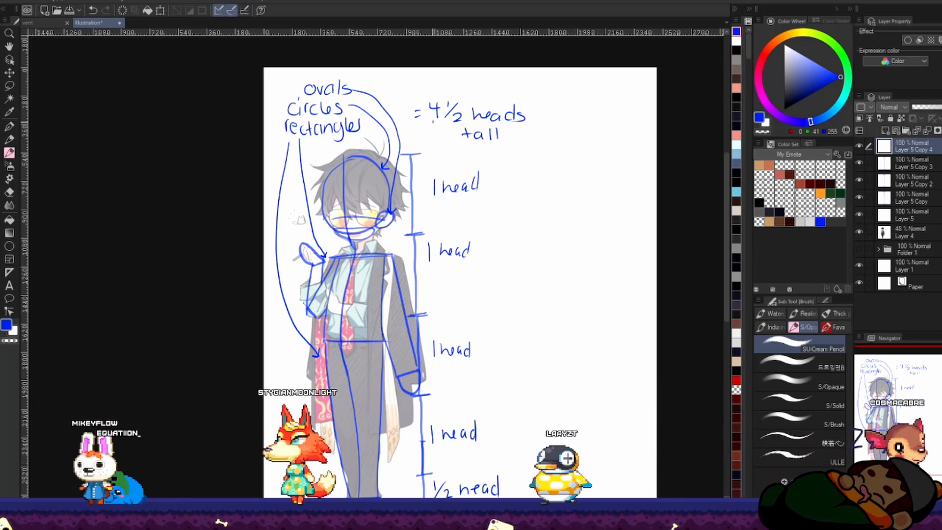
key(ctrl+z)
key(ctrl+z)
key(ctrl+z)
key(ctrl+z)
key(ctrl+z)
key(ctrl+z)
key(ctrl+z)
key(ctrl+z)
Step: Add colour dots beside the shape list: yellow for ovals, green for circles and blue for rectangles
click(803, 32)
drag(361, 89, 381, 126)
click(835, 46)
click(811, 122)
Step: Shade the rectangular leg and arm shapes with blue scribbles
drag(373, 314, 380, 274)
mouse_move(336, 306)
mouse_down()
mouse_move(365, 444)
mouse_move(363, 305)
mouse_up()
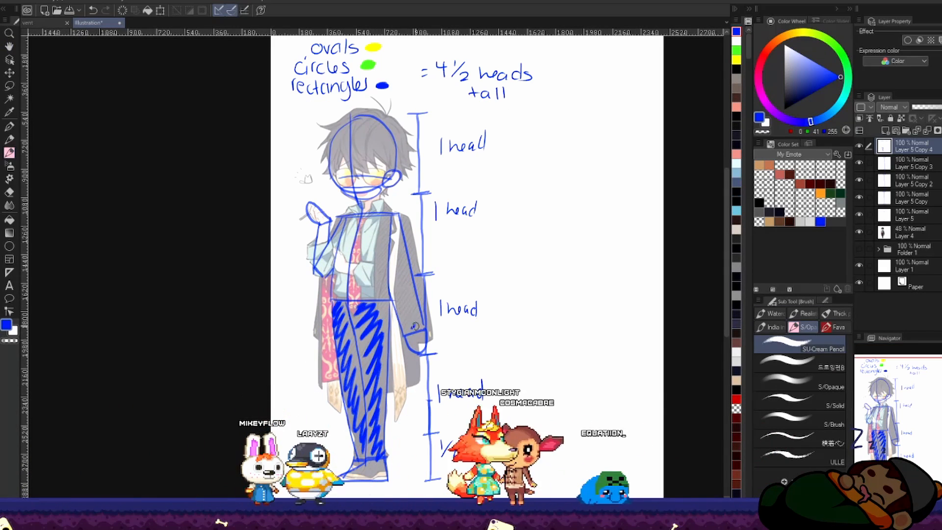
drag(422, 328, 401, 227)
mouse_move(337, 241)
mouse_down()
mouse_move(325, 227)
mouse_move(367, 248)
mouse_up()
Step: Shade the head circle green, and the hand, ear and jaw ovals yellow, using the list's colours
alt+click(371, 107)
mouse_move(361, 228)
mouse_down()
mouse_move(373, 221)
mouse_move(369, 171)
mouse_move(326, 263)
mouse_up()
alt+click(377, 89)
drag(415, 380, 423, 391)
drag(398, 215, 393, 225)
drag(358, 239, 383, 235)
Step: Shade the rectangular torso with blue scribbles picked from the list's rectangle colour
alt+click(386, 127)
drag(351, 264, 345, 332)
drag(374, 265, 387, 338)
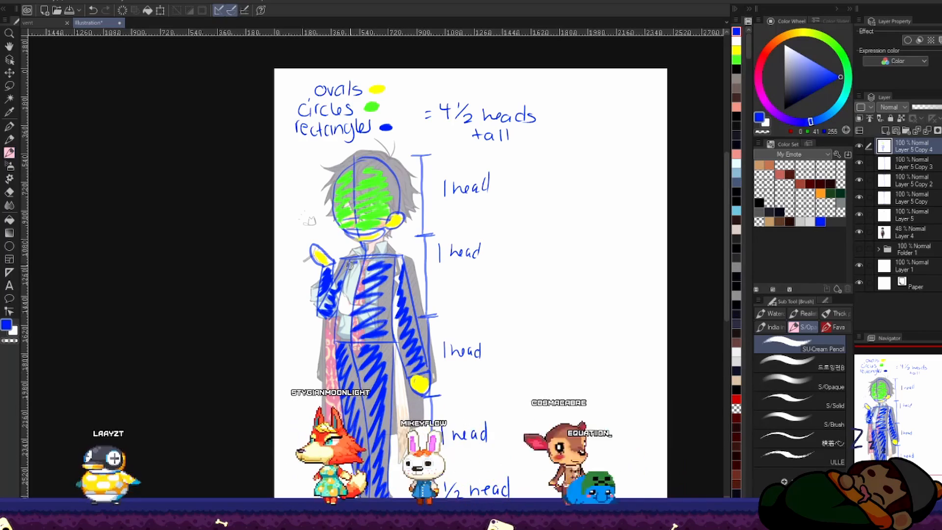
Step: Handwrite "triangles" above the shape list and mark it with a red swatch
mouse_move(381, 206)
mouse_down()
mouse_move(370, 276)
mouse_move(382, 308)
mouse_up()
mouse_move(306, 173)
mouse_down()
mouse_move(309, 183)
mouse_move(366, 184)
mouse_up()
key(space)
drag(391, 272, 390, 244)
click(764, 53)
drag(373, 152, 387, 151)
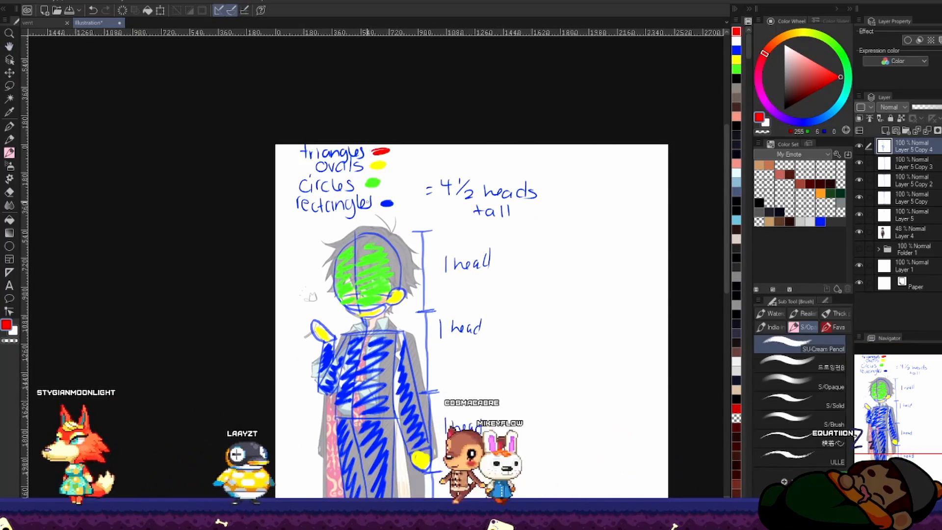
Step: Shade the triangular feet with red scribbles
drag(383, 343, 373, 158)
drag(377, 397, 344, 411)
key(ctrl+space)
drag(408, 403, 365, 397)
Step: Erase the individual head labels beside the measuring guide to clear room for a new figure
drag(343, 351, 444, 381)
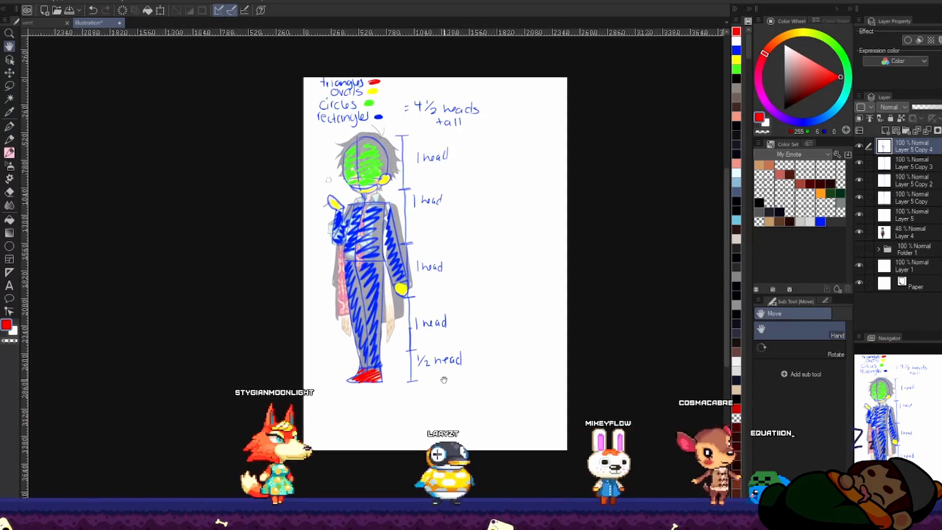
scroll(444, 381, up, 1)
drag(417, 351, 355, 325)
key(e)
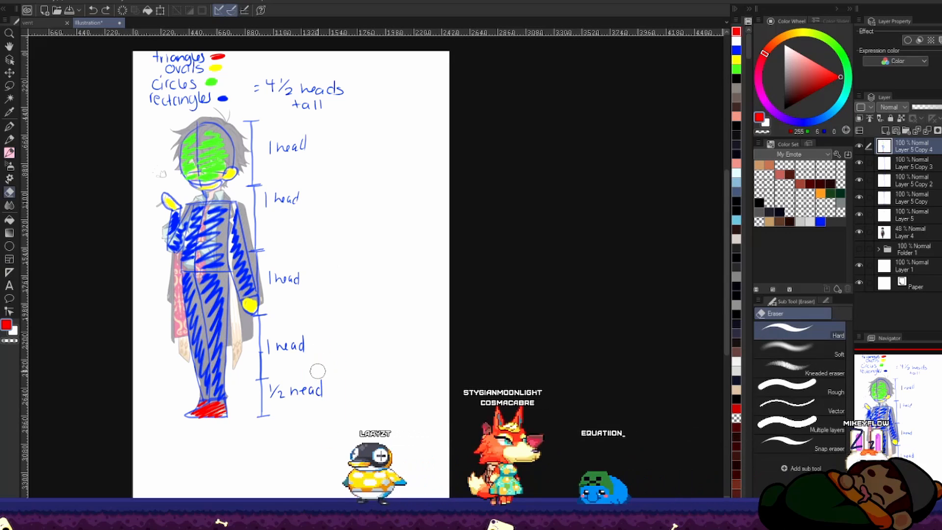
drag(346, 390, 275, 147)
drag(356, 330, 392, 341)
Step: Sketch a new blue head beside the reference, with a circle, centre line, face guides, curved jaw and ear
key(b)
alt+click(296, 339)
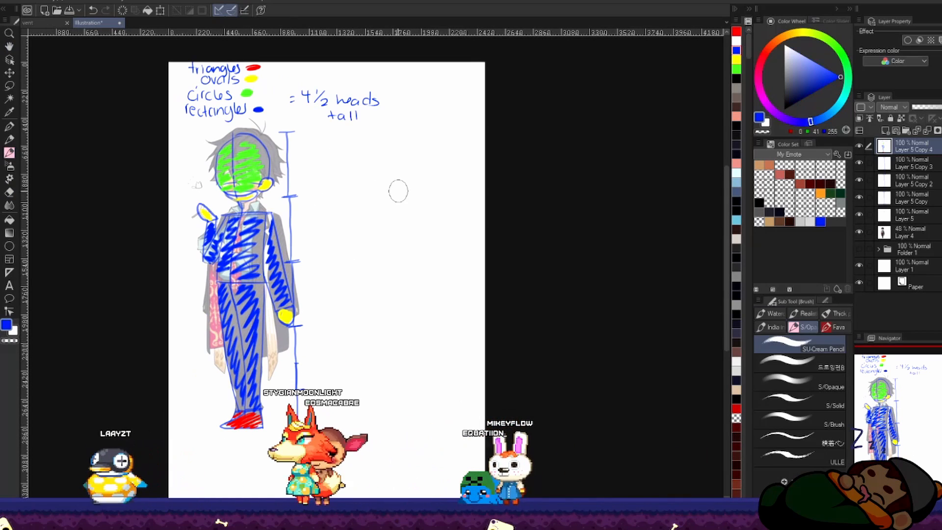
drag(380, 117, 423, 132)
drag(411, 143, 402, 200)
drag(392, 196, 436, 201)
drag(426, 143, 446, 169)
mouse_move(439, 189)
mouse_down()
mouse_move(451, 183)
mouse_move(437, 192)
mouse_up()
Step: Sketch the new figure's spine and box its torso with a shortened shoulder line, a waist line and two sides
drag(410, 228, 405, 299)
drag(398, 218, 441, 217)
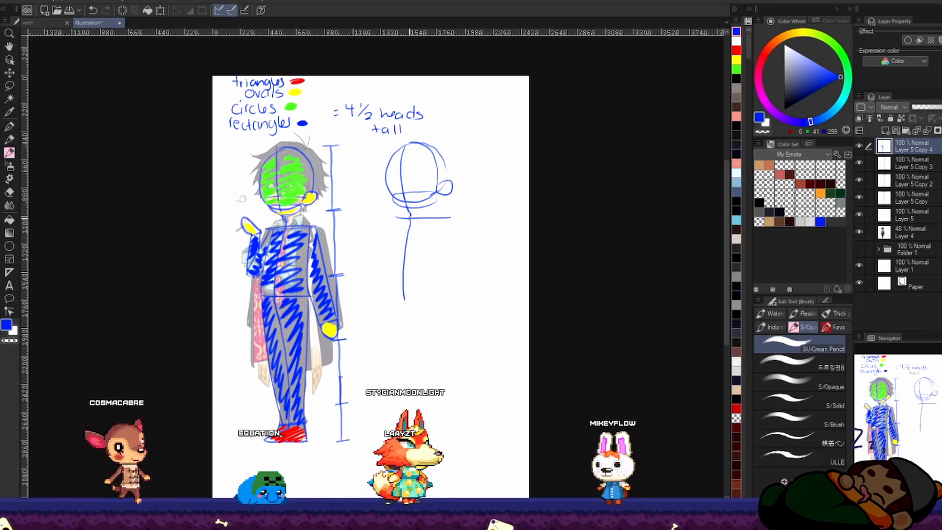
key(ctrl+z)
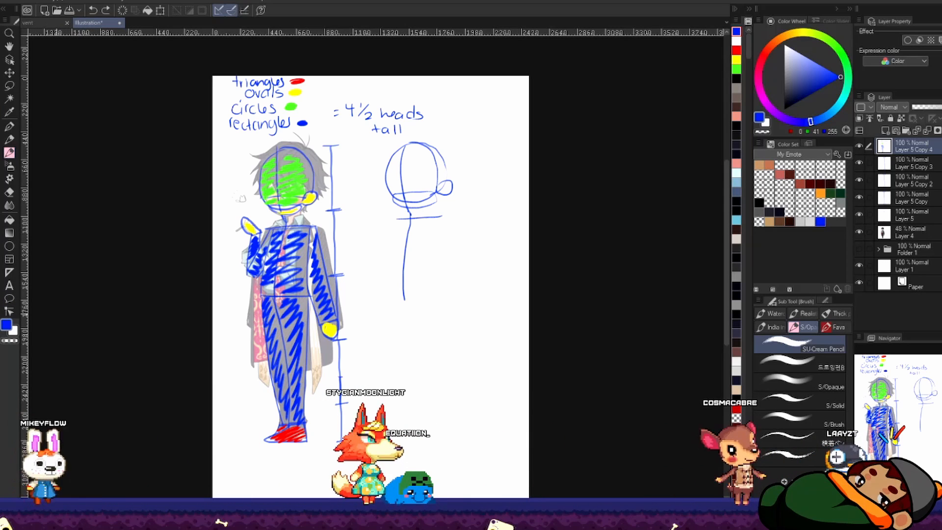
drag(388, 290, 442, 295)
drag(441, 216, 438, 294)
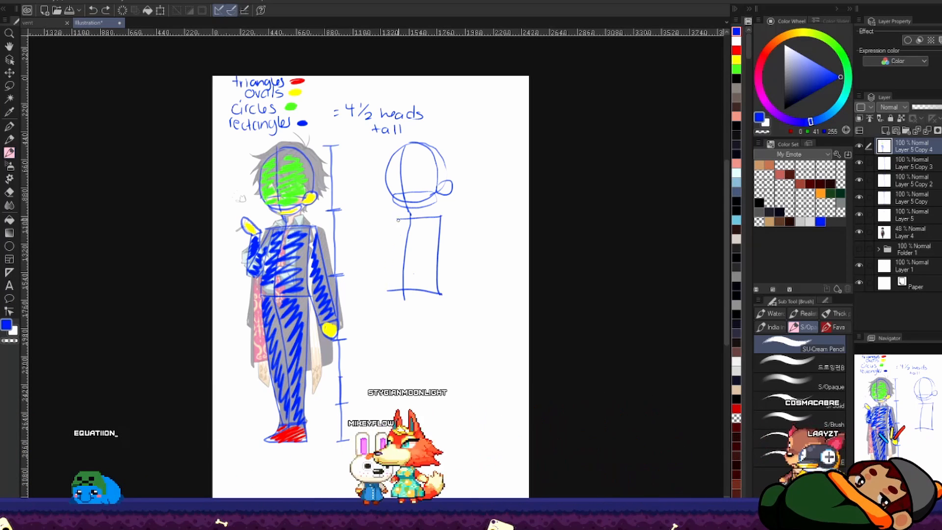
drag(398, 220, 386, 292)
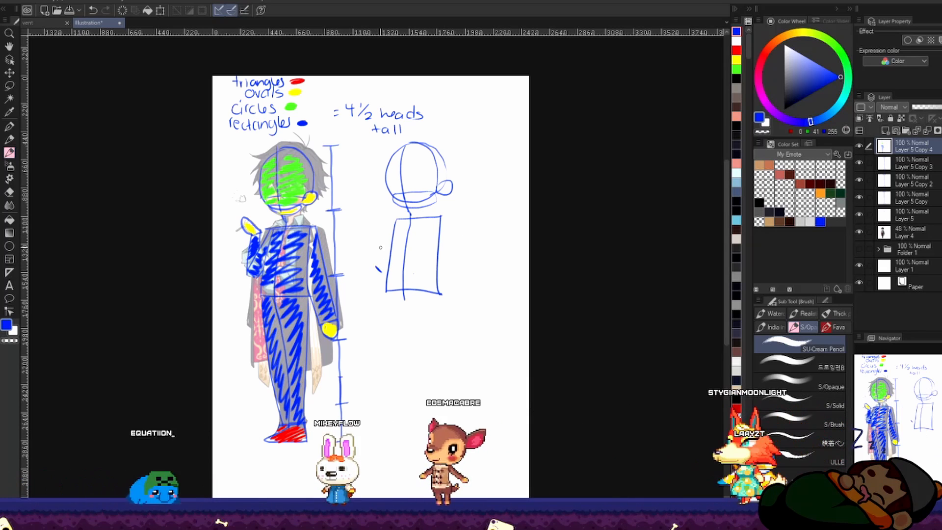
Step: Sketch the new figure's raised bent arm with an oval hand, and both legs with wedge-shaped feet
mouse_move(395, 221)
mouse_down()
mouse_move(375, 260)
mouse_move(383, 273)
mouse_up()
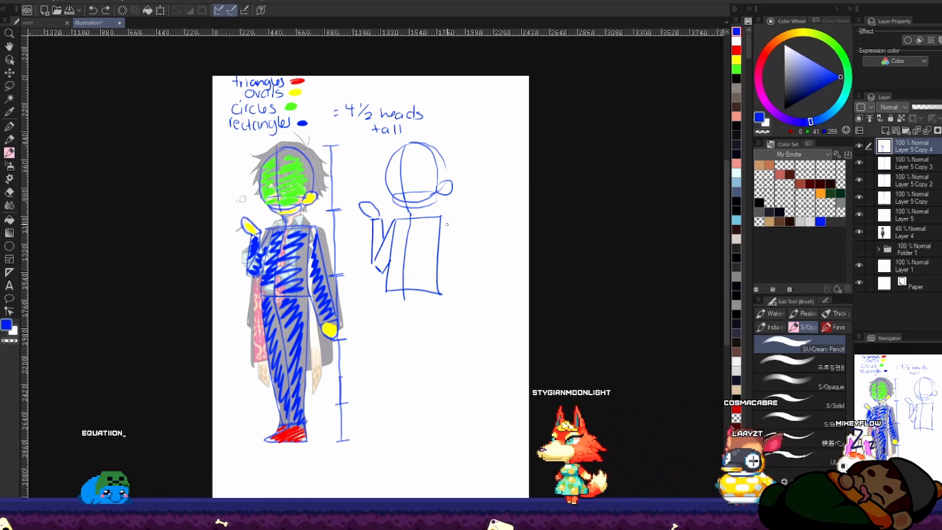
drag(404, 291, 426, 422)
mouse_move(437, 295)
mouse_down()
mouse_move(440, 415)
mouse_move(397, 432)
mouse_up()
drag(440, 411, 441, 434)
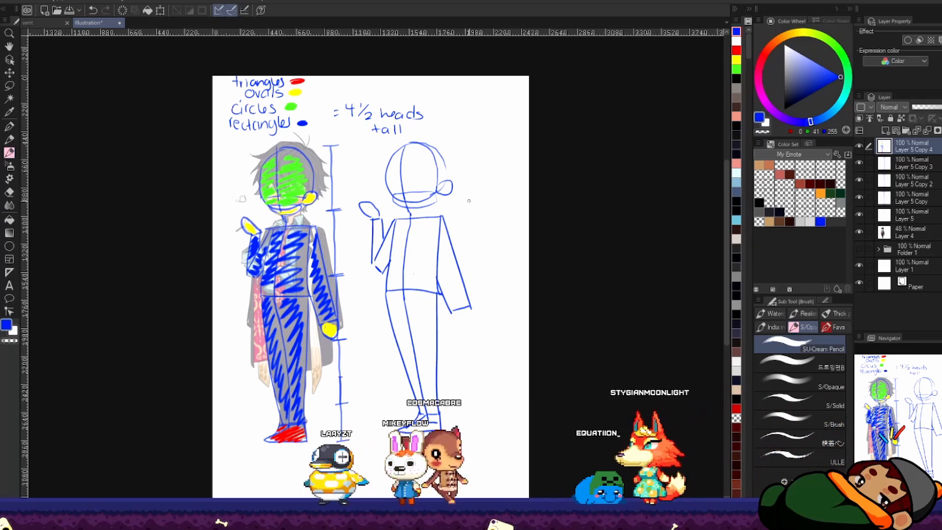
Step: Finish the new figure's straight arm with a cuff line and rounded hand, and add two short neck lines
drag(453, 312, 471, 308)
key(h)
key(h)
drag(409, 208, 409, 216)
drag(425, 207, 426, 216)
key(ctrl+space)
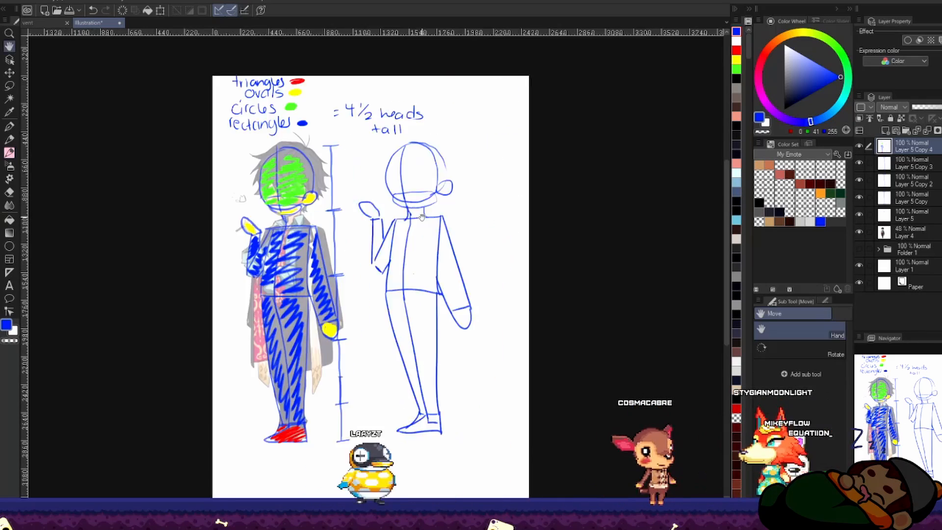
mouse_move(493, 327)
mouse_down()
mouse_move(416, 222)
mouse_move(484, 314)
mouse_up()
key(space)
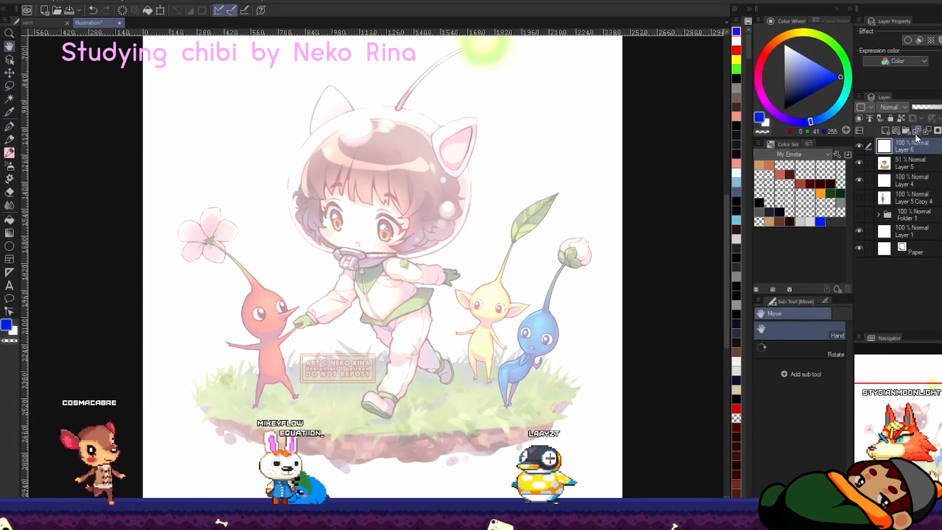
Step: Trace the third reference in blue with a head circle, jaw band, centre line, shoulder line, body curve and hip line
mouse_move(315, 201)
mouse_down()
mouse_move(432, 164)
mouse_move(322, 227)
mouse_up()
drag(319, 226, 402, 244)
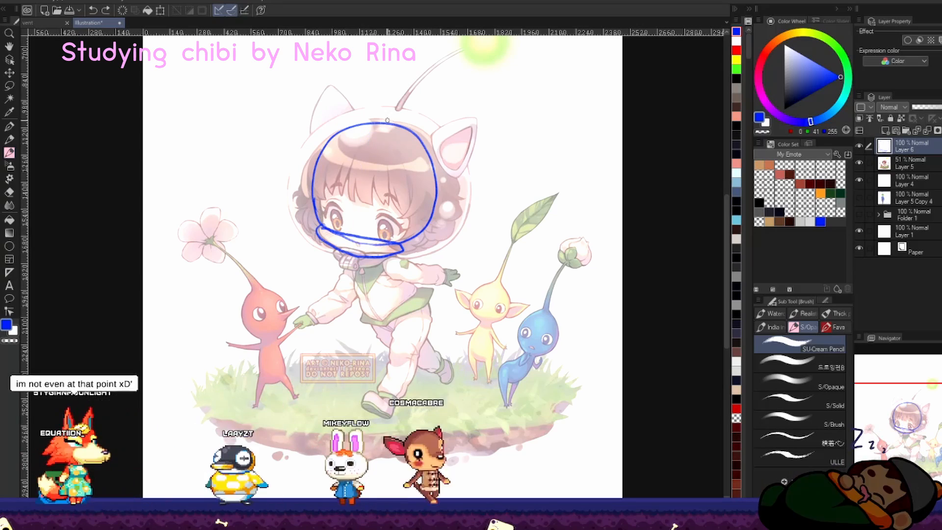
mouse_move(377, 127)
mouse_down()
mouse_move(354, 257)
mouse_move(408, 261)
mouse_move(444, 363)
mouse_up()
drag(368, 325, 432, 302)
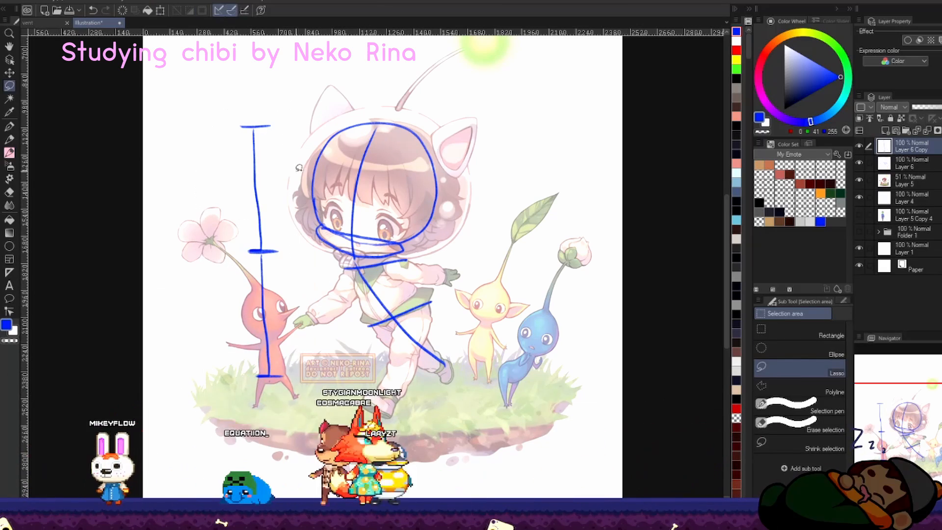
Step: Note "body = 2 1/4 heads" and colour-code the construction shapes: ovals yellow, rectangles green, circle blue
drag(161, 142, 393, 96)
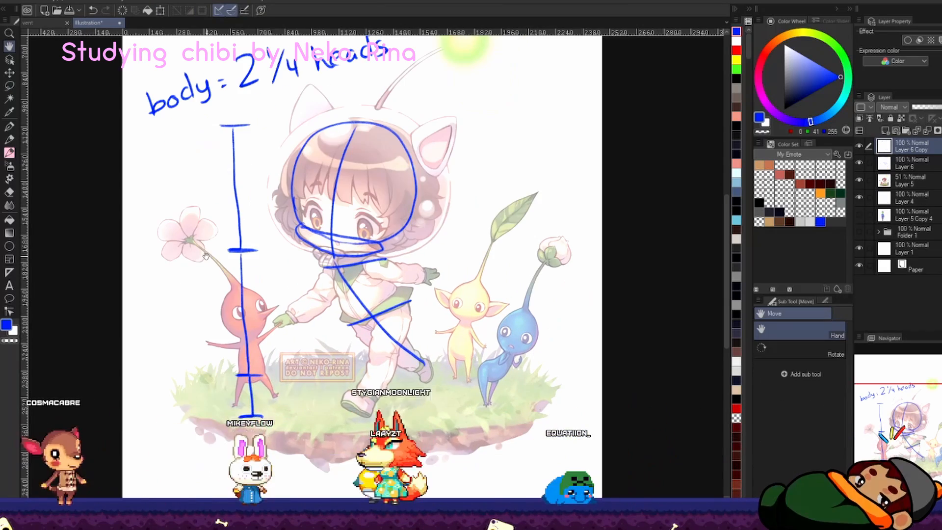
drag(237, 271, 223, 262)
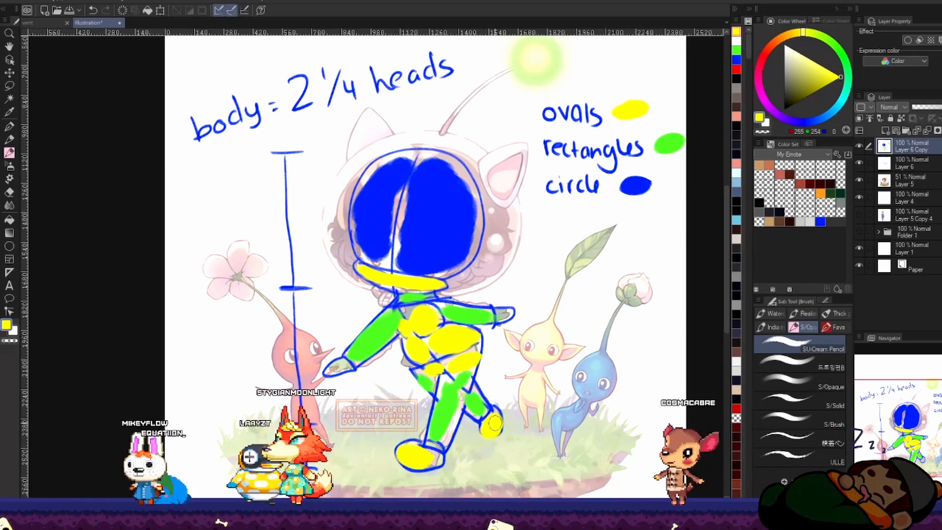
scroll(454, 236, down, 3)
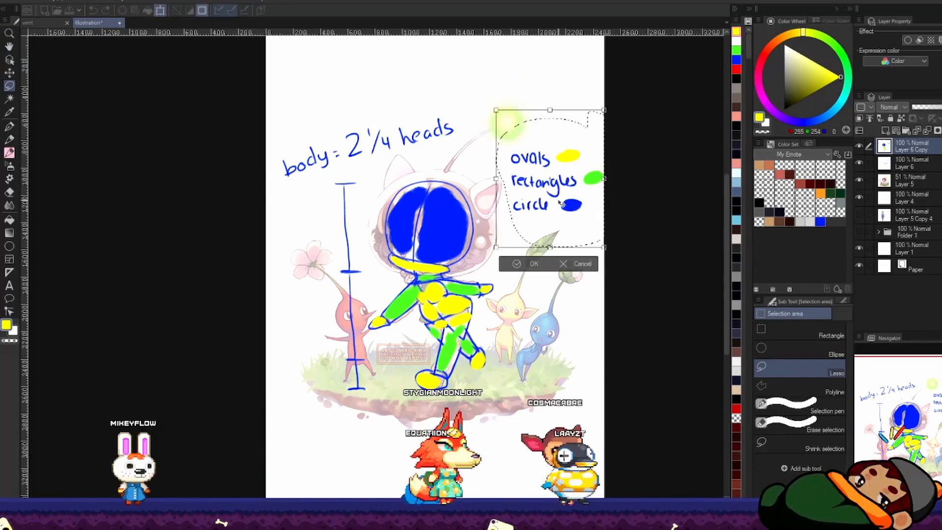
Step: Move the ovals, rectangles and circle legend above the body-height note
drag(562, 203, 325, 129)
key(Return)
key(ctrl+d)
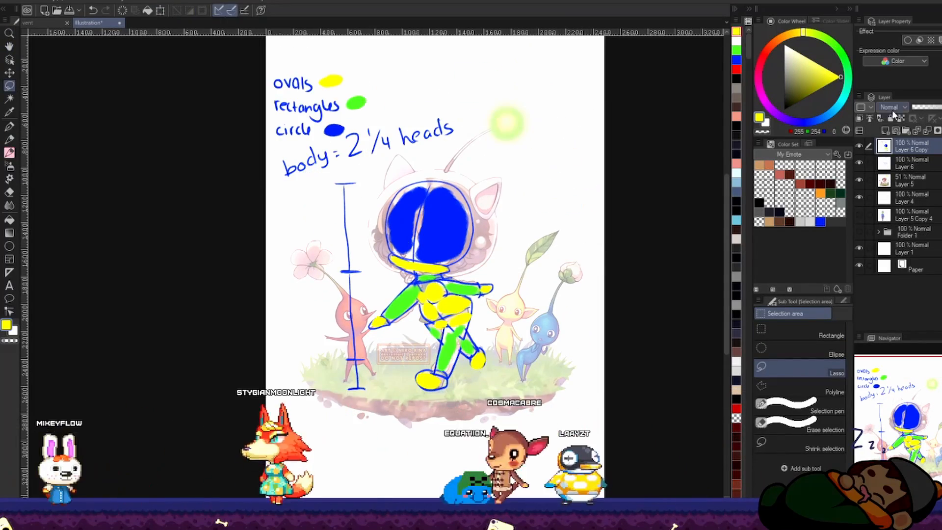
key(ctrl+t)
drag(414, 224, 383, 208)
key(ctrl+z)
click(860, 146)
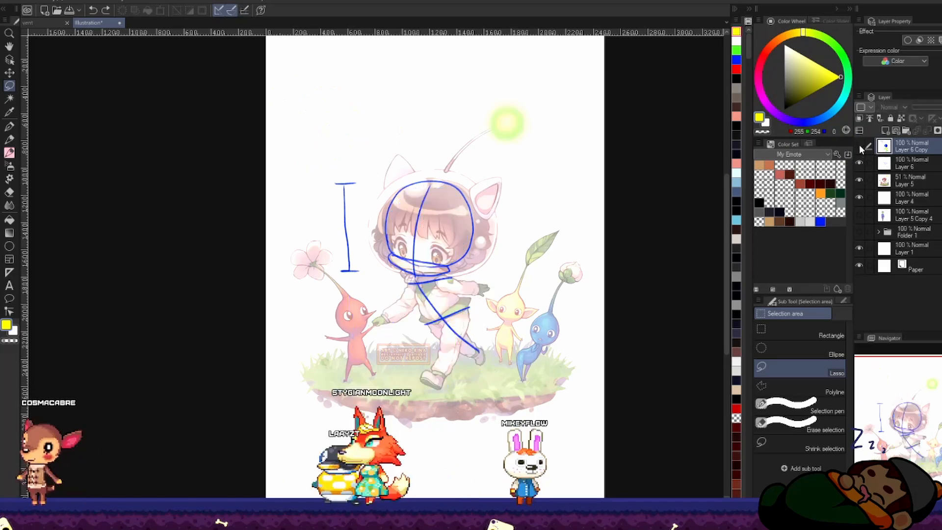
click(859, 146)
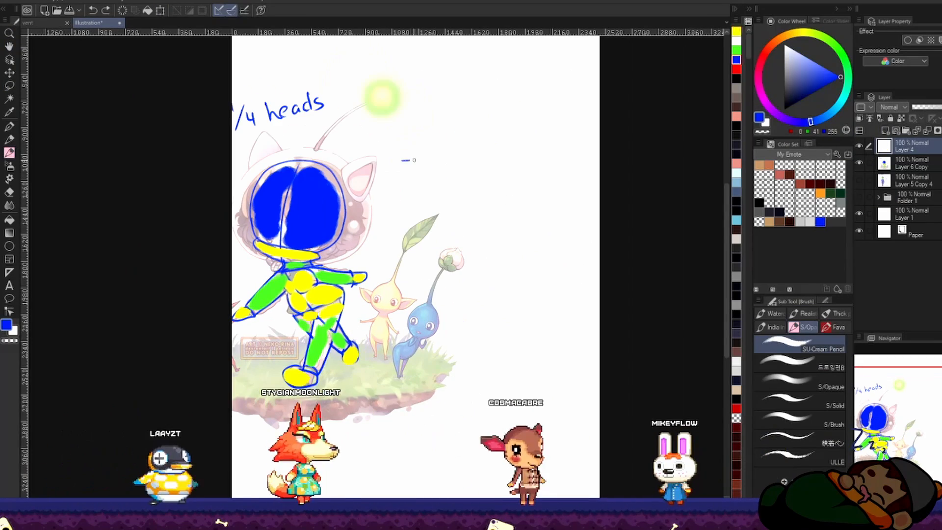
Step: Sketch a new blue figure beside the reference with a head circle, spine curve, shoulder line, and chest and hip shapes
drag(453, 188, 508, 158)
mouse_move(493, 158)
mouse_down()
mouse_move(479, 245)
mouse_move(525, 253)
mouse_move(536, 379)
mouse_up()
key(ctrl+z)
drag(478, 244, 544, 364)
mouse_move(462, 269)
mouse_down()
mouse_move(519, 270)
mouse_move(483, 264)
mouse_up()
drag(477, 312, 540, 303)
drag(477, 294, 515, 291)
Step: Sketch the new figure's two legs below the hips and its outstretched arm from the shoulder
mouse_move(511, 313)
mouse_down()
mouse_move(513, 378)
mouse_move(490, 378)
mouse_up()
drag(542, 317, 514, 378)
key(ctrl+z)
key(ctrl+z)
drag(506, 313, 493, 374)
drag(541, 312, 506, 382)
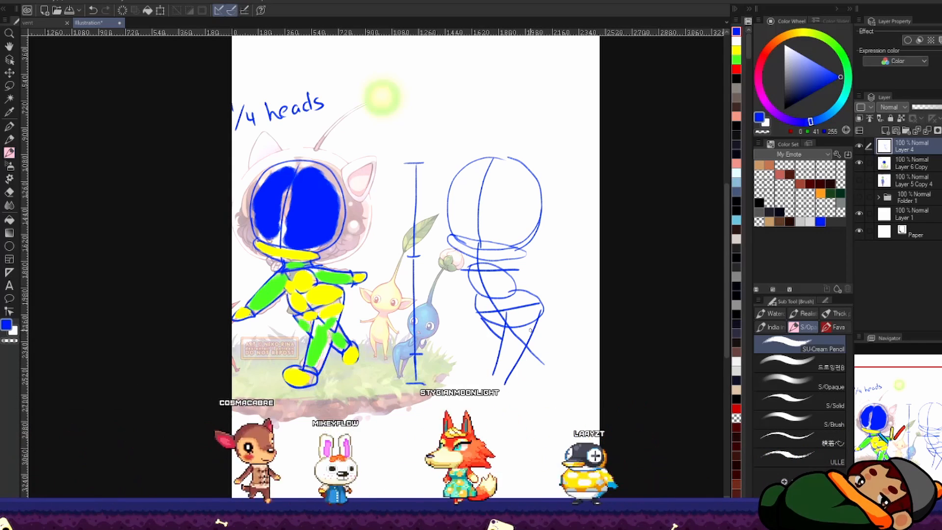
drag(480, 317, 503, 339)
mouse_move(537, 331)
mouse_down()
mouse_move(556, 351)
mouse_move(544, 362)
mouse_up()
drag(500, 268, 555, 278)
drag(516, 290, 559, 292)
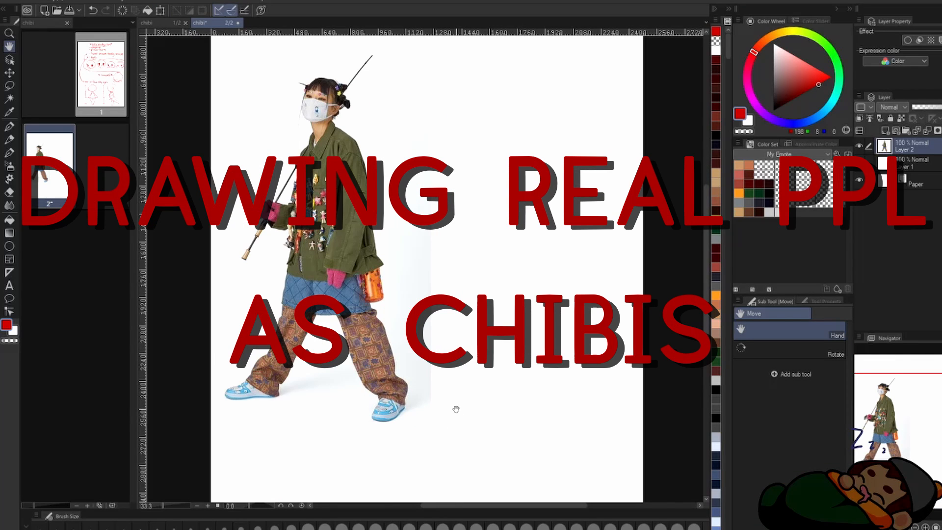
Step: Fit the photo of the walking person in the green jacket into the left half of page 2
drag(456, 409, 481, 416)
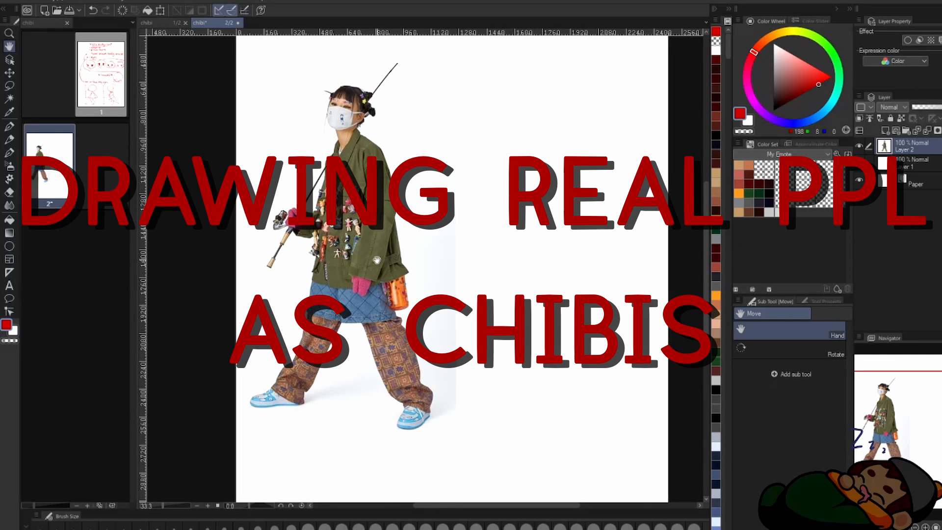
drag(377, 261, 327, 307)
drag(452, 444, 529, 456)
key(ctrl+z)
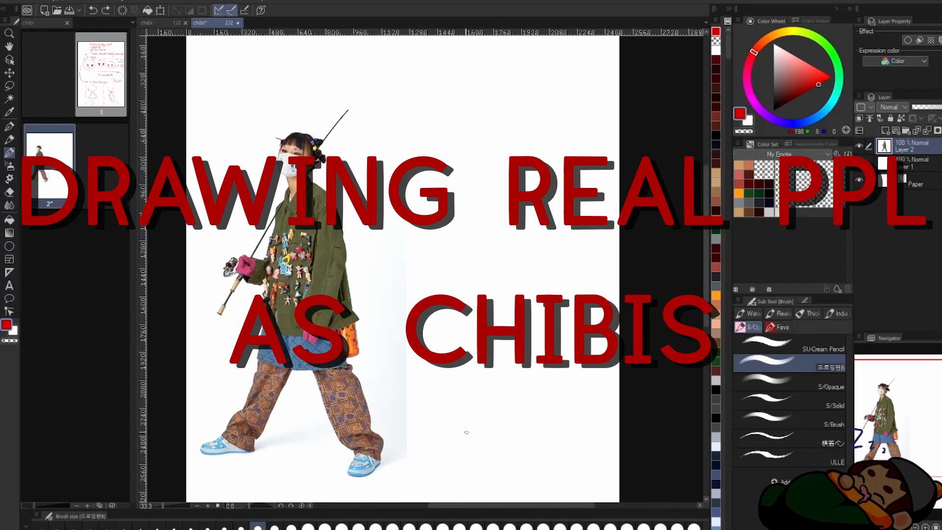
Step: Draw a red vertical height scale divided into three head lengths beside the photo
drag(438, 237, 440, 309)
drag(433, 311, 449, 312)
drag(440, 313, 447, 392)
drag(436, 394, 455, 394)
Step: Sketch the chibi's body line, neck and first shoulder line below the head circle
mouse_move(507, 240)
mouse_down()
mouse_move(522, 242)
mouse_move(528, 355)
mouse_up()
drag(523, 241, 555, 257)
drag(507, 246, 490, 256)
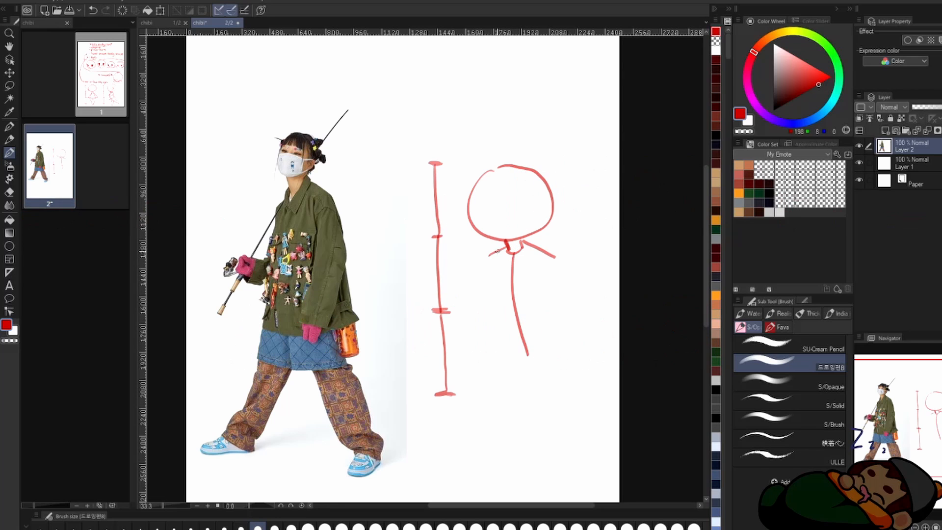
key(ctrl+z)
Step: Outline the chibi's shorts and sketch the jacket's shoulder and collar
drag(490, 294, 487, 350)
drag(486, 352, 526, 361)
drag(530, 360, 578, 343)
drag(524, 241, 560, 253)
drag(488, 290, 509, 287)
drag(509, 286, 508, 298)
mouse_move(497, 251)
mouse_down()
mouse_move(512, 254)
mouse_move(510, 359)
mouse_up()
Step: Erase the overlapping body line and redraw the hem and side of the shorts
key(e)
drag(517, 294, 528, 355)
mouse_move(489, 277)
mouse_down()
mouse_move(495, 338)
mouse_move(527, 360)
mouse_up()
drag(510, 304, 510, 360)
key(b)
mouse_move(531, 360)
mouse_down()
mouse_move(577, 344)
mouse_move(555, 364)
mouse_up()
drag(555, 320, 569, 359)
Step: Select the shorts and shift them slightly upward toward the torso
key(m)
drag(474, 351, 579, 350)
ctrl+drag(525, 368, 525, 355)
key(ctrl+d)
key(b)
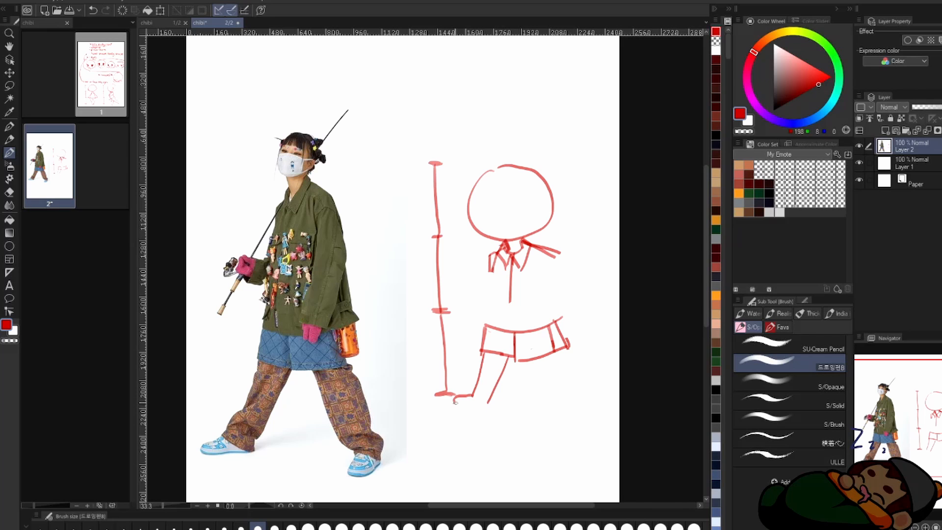
Step: Sketch both striding legs with rounded feet below the shorts, erasing stray lines
key(e)
mouse_move(566, 398)
mouse_down()
mouse_move(579, 372)
mouse_move(585, 400)
mouse_up()
key(b)
drag(477, 387, 456, 399)
scroll(565, 343, up, 2)
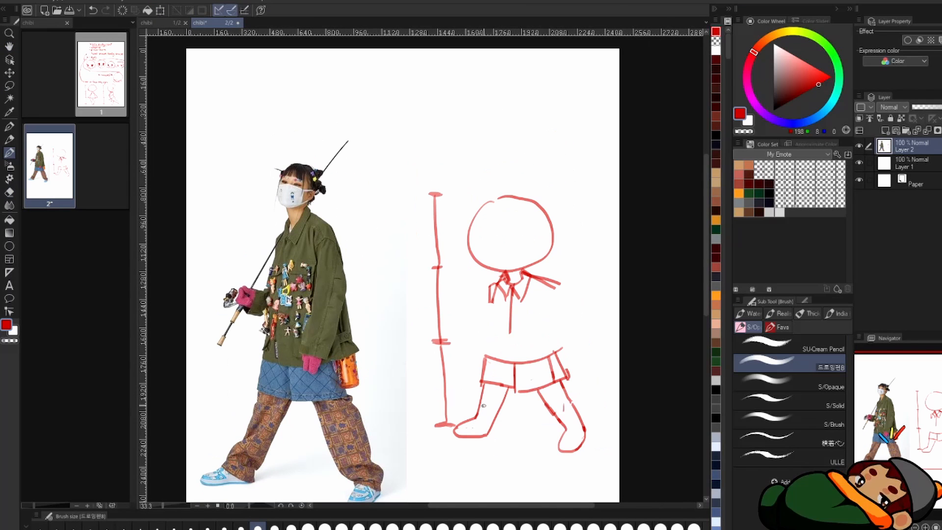
Step: Draw the jacket's body, pocket lines and sleeves with the chibi's hands, undoing the last two strokes
drag(554, 288, 545, 299)
drag(552, 286, 561, 297)
drag(503, 312, 539, 311)
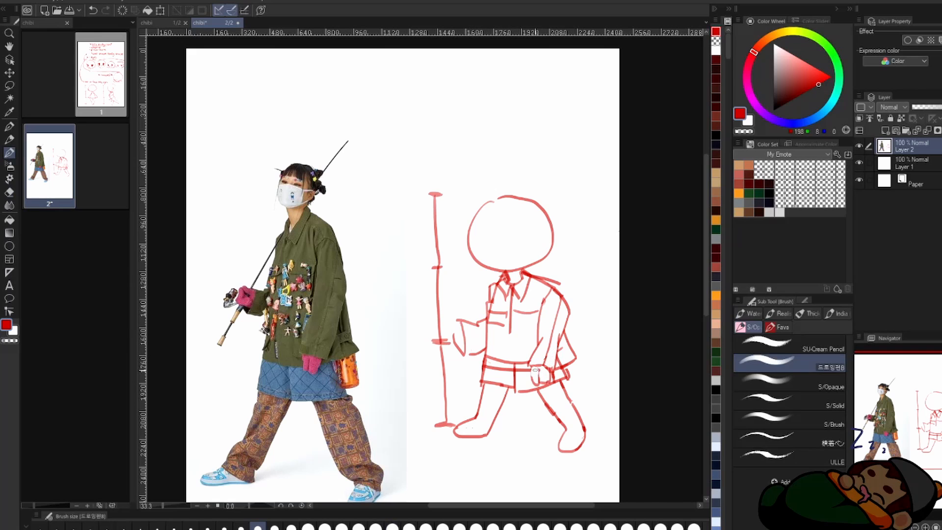
key(ctrl+z)
key(ctrl+z)
Step: Draw the fishing rod passing through the chibi's raised hand and extending above the head
drag(453, 342, 423, 387)
drag(532, 200, 561, 154)
scroll(519, 223, up, 2)
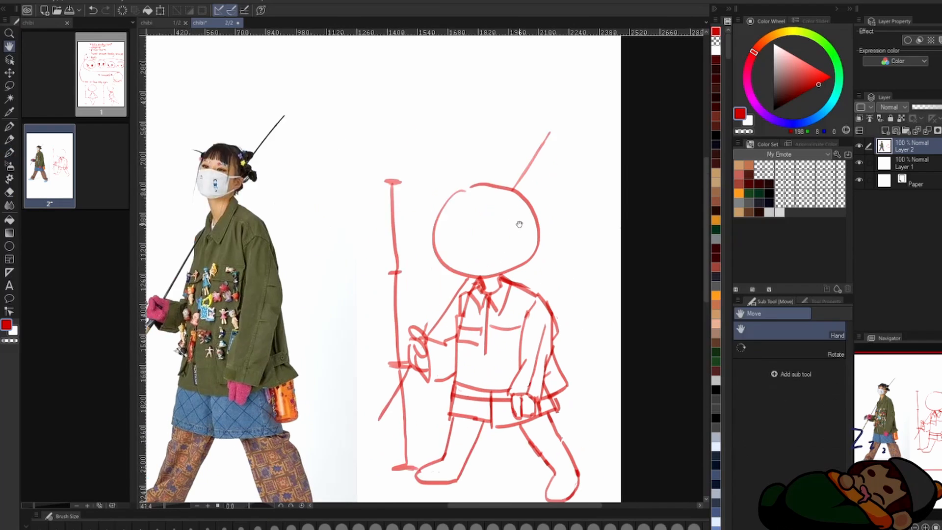
Step: Refine the chibi's lower body with trouser cuffs, shoe lines and small strokes behind the jacket hem
key(e)
key(b)
drag(549, 379, 588, 396)
scroll(577, 357, down, 2)
key(e)
key(b)
scroll(524, 242, up, 2)
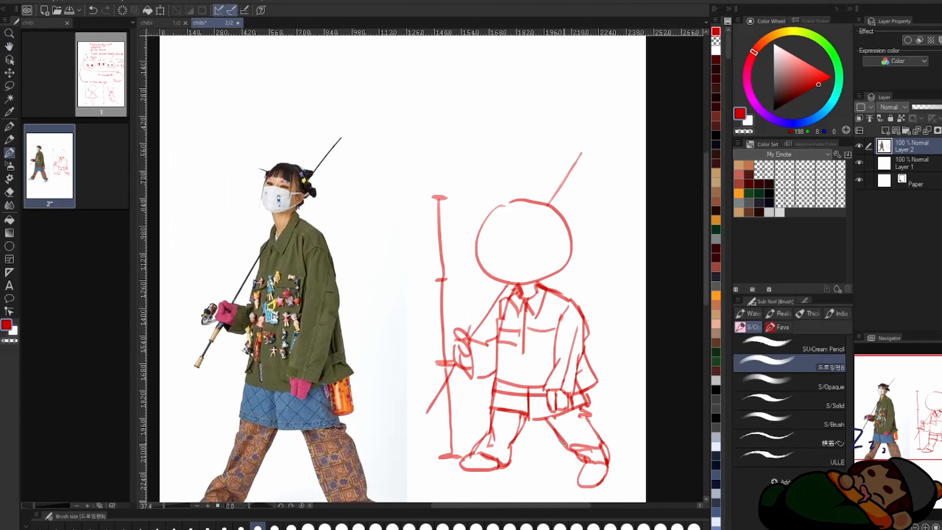
Step: Draw the face with guide lines, frowning eyes and a mask, and add a rounded shape behind the head
drag(522, 205, 521, 294)
drag(516, 250, 561, 248)
drag(629, 240, 611, 294)
drag(535, 199, 631, 238)
key(h)
key(e)
key(h)
key(b)
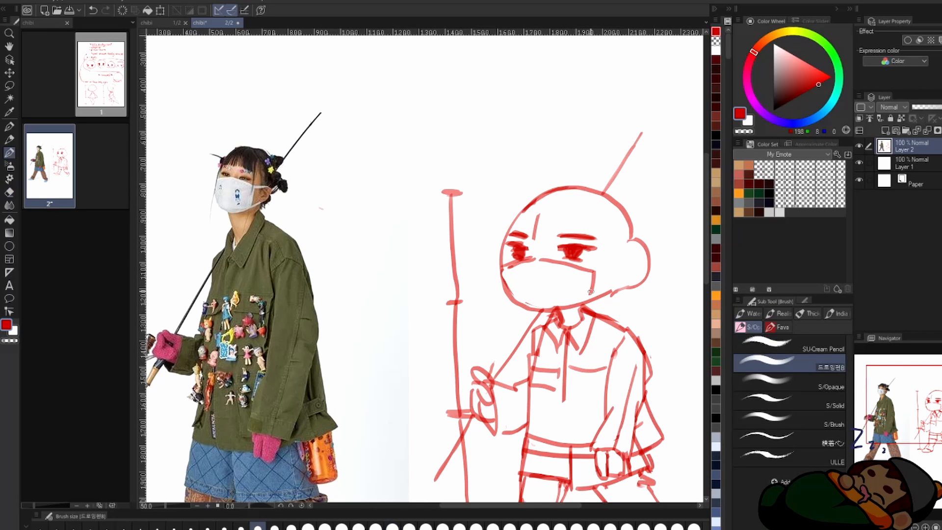
Step: Connect the mask's straps to the side of the head and clean up the head outline
key(e)
key(b)
drag(593, 269, 635, 240)
drag(566, 186, 500, 245)
key(h)
key(h)
key(e)
key(b)
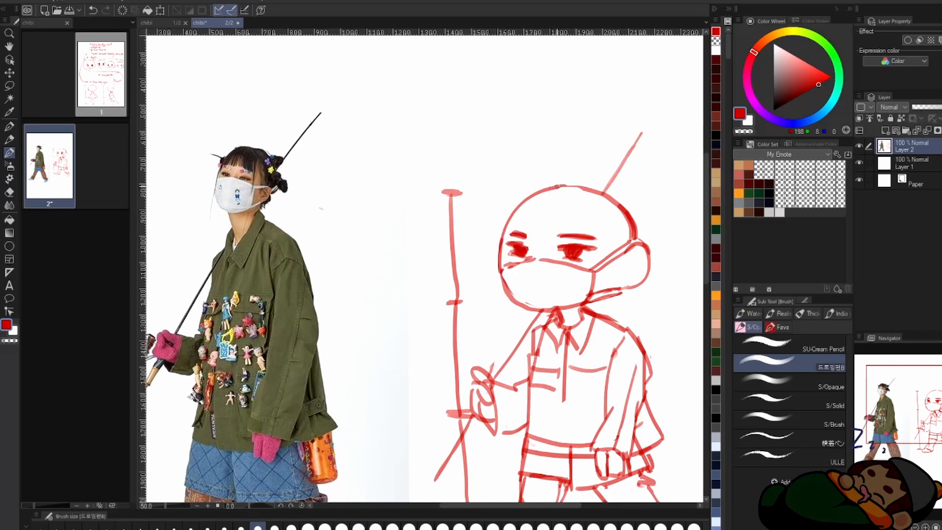
Step: Draw the chibi's hair with a short fringe, long side strand and buns, erasing the head outline where it overlaps
drag(557, 187, 577, 191)
drag(521, 246, 516, 343)
key(e)
drag(620, 196, 648, 240)
key(b)
key(e)
key(b)
scroll(549, 315, down, 1)
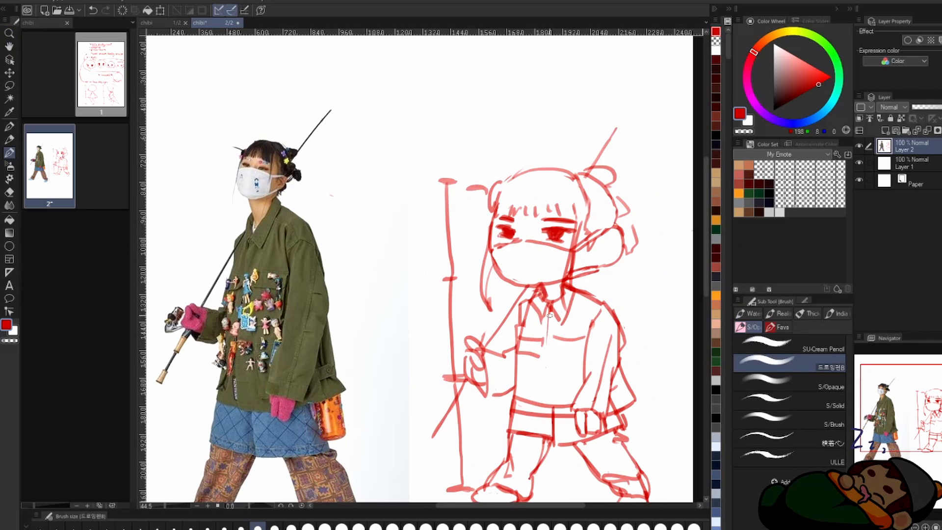
Step: Paste the yellow-sweater fashion photo onto the blank page 3 and scale it down to the page's left half
key(h)
scroll(528, 294, down, 2)
scroll(529, 295, up, 2)
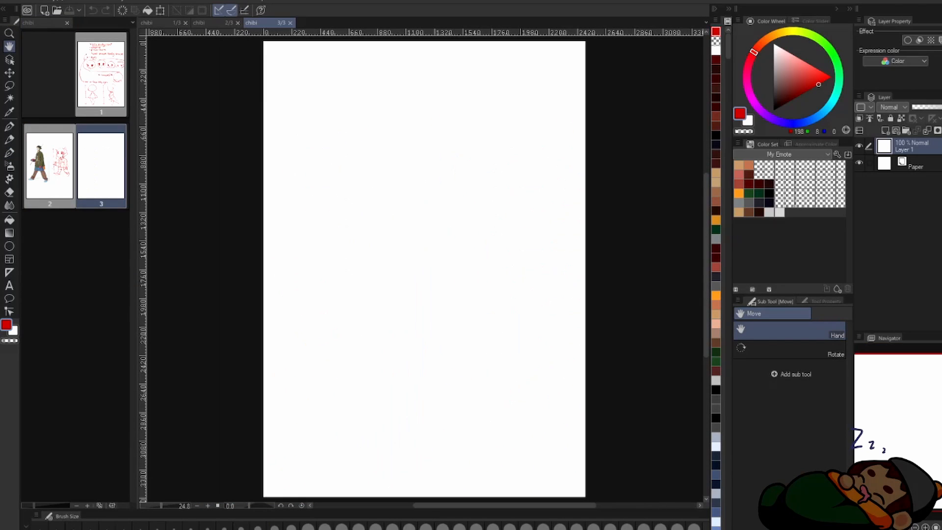
key(ctrl+v)
key(ctrl+t)
drag(586, 497, 434, 359)
scroll(454, 182, up, 1)
Step: Sketch a second red chibi's head circle, neck and torso beside a three-head height scale
key(b)
drag(516, 146, 507, 227)
drag(516, 146, 562, 209)
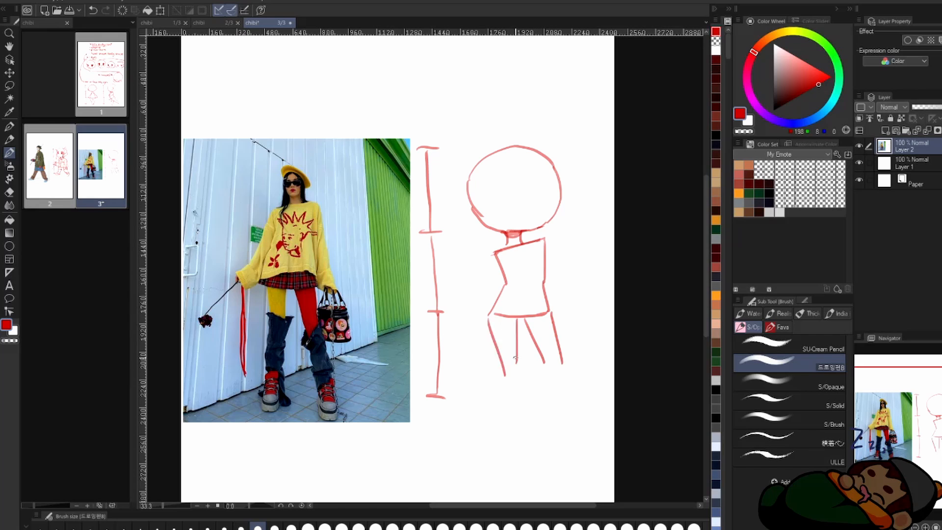
Step: Sketch the second chibi's legs with chunky shoes and its bent arm with a hand
drag(542, 362, 555, 400)
drag(557, 347, 570, 391)
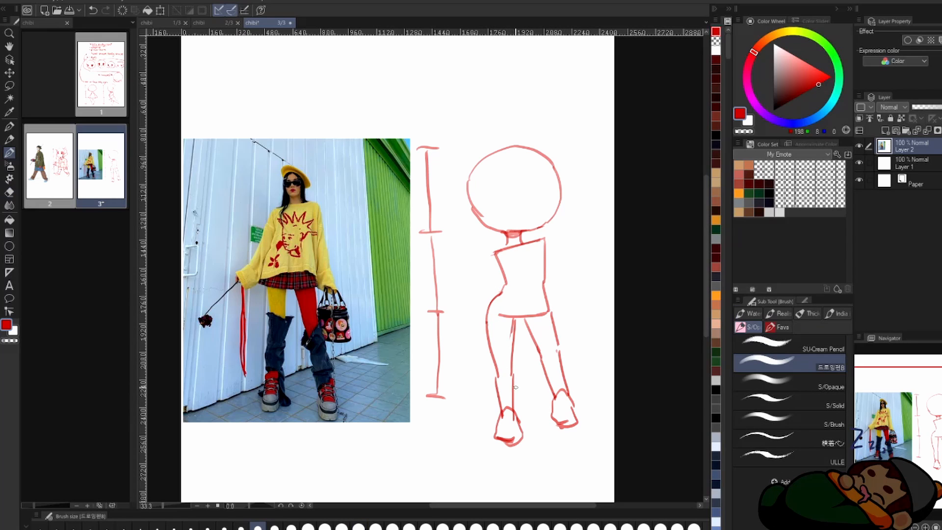
drag(492, 254, 484, 273)
mouse_move(484, 280)
mouse_down()
mouse_move(457, 312)
mouse_move(464, 324)
mouse_up()
drag(464, 314, 476, 331)
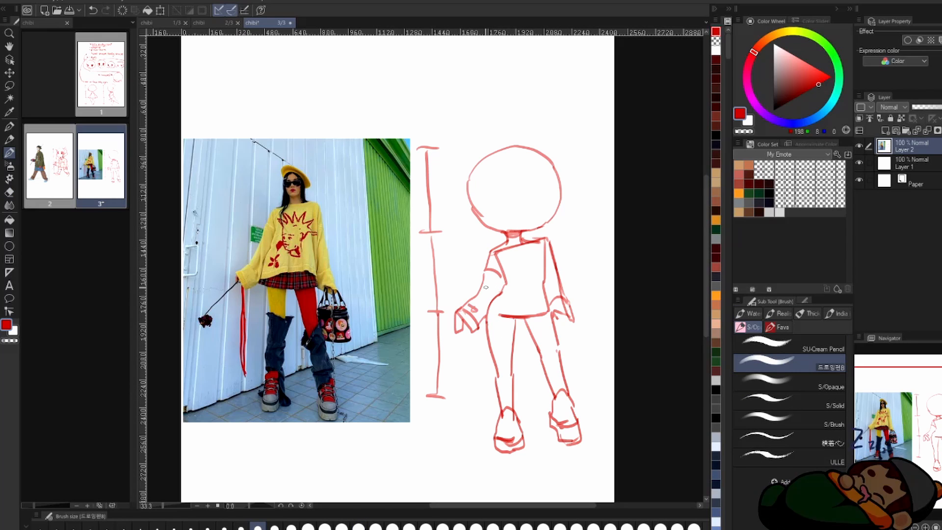
Step: Complete the sleeve and shoulder lines and give the chibi a long-stemmed rose and a handbag
drag(489, 282, 486, 312)
drag(523, 244, 539, 239)
drag(514, 178, 519, 164)
drag(461, 308, 434, 352)
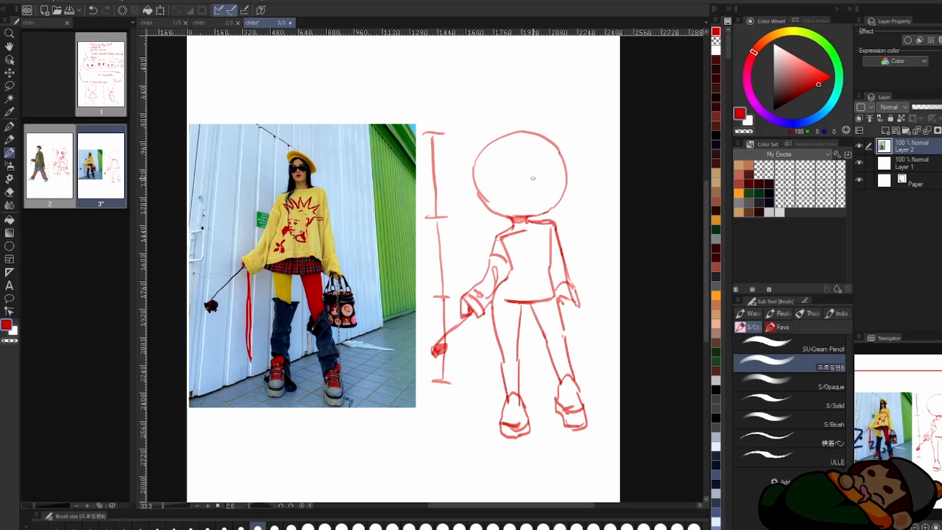
mouse_move(559, 294)
mouse_down()
mouse_move(585, 311)
mouse_move(597, 408)
mouse_up()
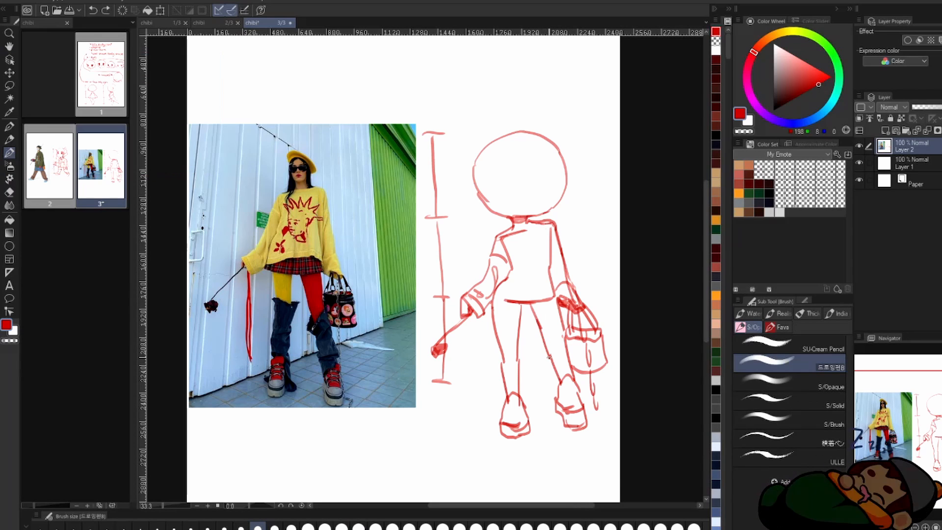
Step: Add the face's centre and eye guide lines, and draw the sweater hem with a pleated skirt
drag(510, 145, 516, 212)
drag(490, 184, 546, 178)
drag(493, 297, 564, 291)
mouse_move(485, 322)
mouse_down()
mouse_move(549, 325)
mouse_move(518, 321)
mouse_up()
mouse_move(528, 298)
mouse_down()
mouse_move(538, 324)
mouse_move(593, 318)
mouse_up()
Step: Draw the baggy leg coverings around both lower legs above the shoes
drag(517, 351, 529, 401)
drag(551, 360, 564, 426)
mouse_move(598, 341)
mouse_down()
mouse_move(564, 367)
mouse_move(607, 388)
mouse_move(605, 377)
mouse_move(611, 405)
mouse_up()
Step: Draw large shaded sunglasses along the face's eye line, cleaning up overlapping lines
key(space)
key(e)
key(space)
key(b)
drag(561, 200, 605, 190)
key(space)
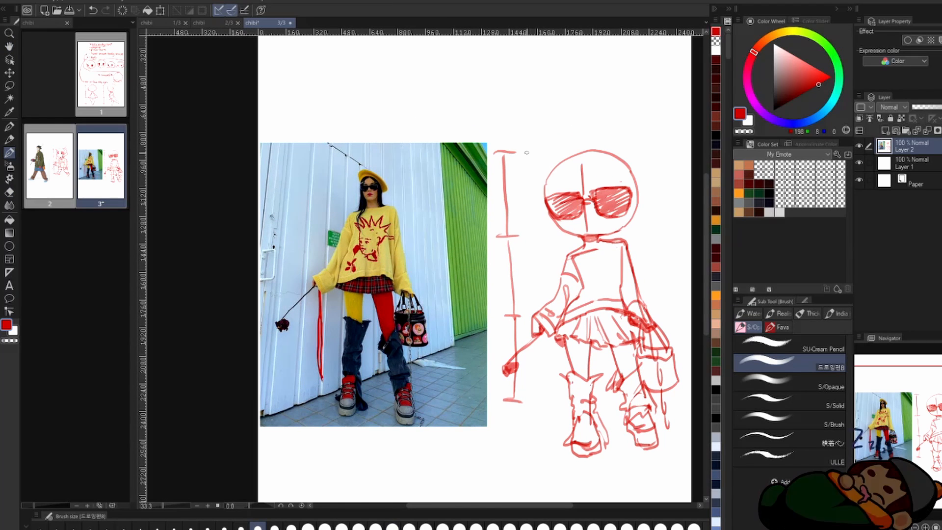
Step: Select the sunglasses and shift them slightly toward the left side of the face
key(m)
drag(540, 182, 542, 179)
key(ctrl+t)
drag(587, 203, 585, 202)
key(ctrl+d)
Step: Erase the face's centre guide line, and add eyebrows and a small mouth
key(e)
drag(582, 167, 587, 231)
key(b)
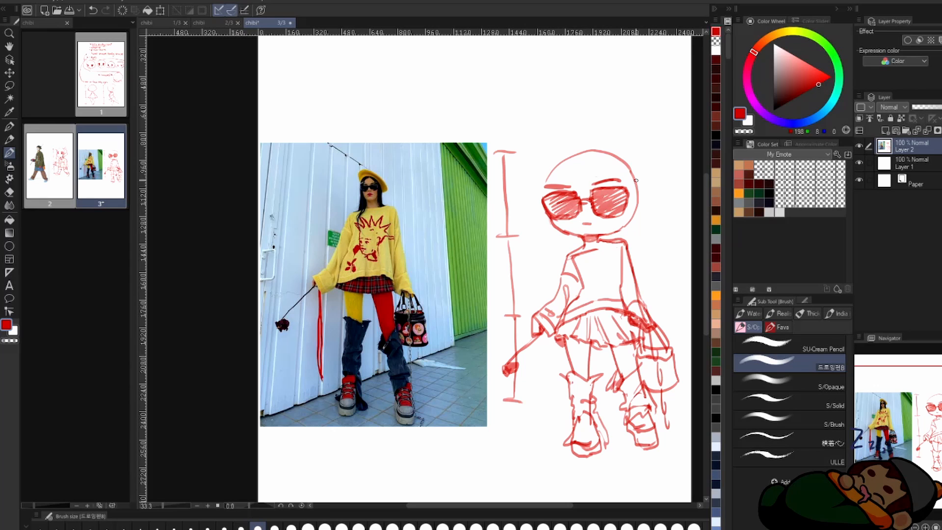
Step: Erase the top of the head circle and draw a large tilted beret with long hair strands beneath it
key(e)
mouse_move(564, 152)
mouse_down()
mouse_move(564, 279)
mouse_move(633, 172)
mouse_up()
key(b)
drag(535, 170, 638, 213)
mouse_move(542, 172)
mouse_down()
mouse_move(591, 158)
mouse_move(637, 212)
mouse_up()
drag(582, 118, 662, 201)
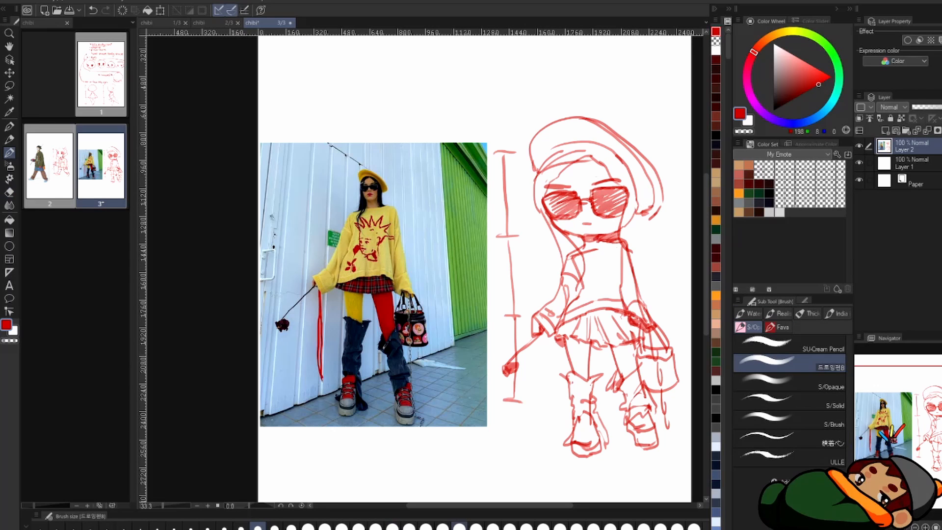
key(e)
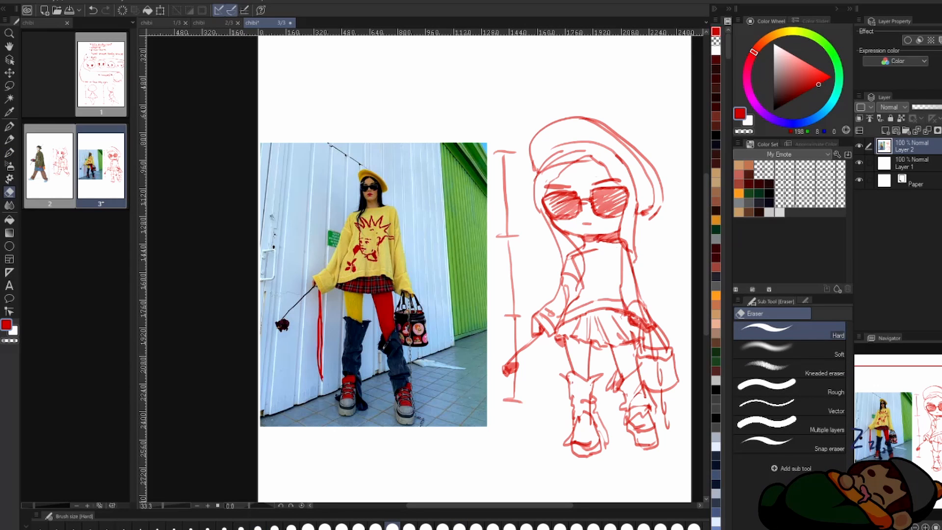
key(b)
Step: Add a blank fourth page to the file
click(50, 276)
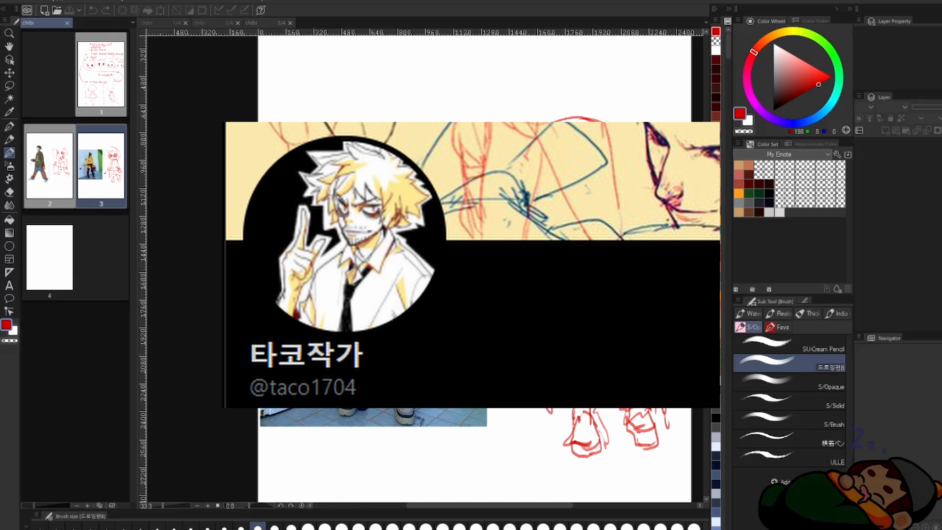
Step: Open the fourth page and paste the fashion photo of the seated woman in a beanie onto it
double_click(50, 258)
key(ctrl+v)
scroll(432, 265, up, 3)
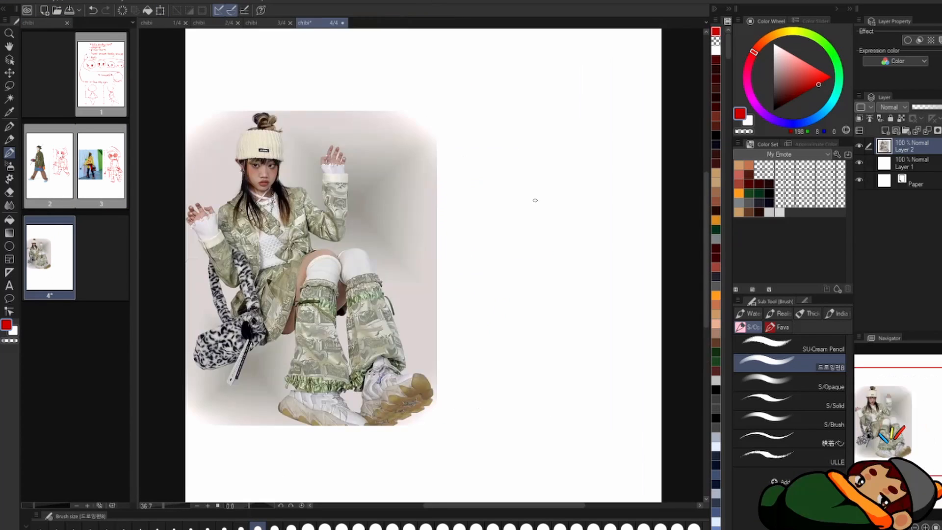
Step: Draw the chibi's head circle with face guides and an ear beside the photo, plus the neck, shoulder and curved spine lines
drag(520, 138, 534, 138)
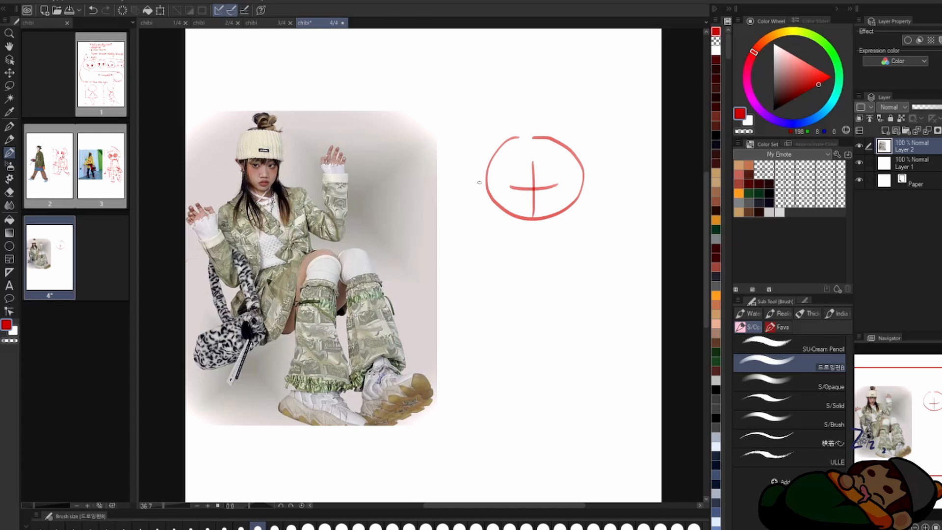
drag(485, 177, 500, 205)
drag(517, 138, 491, 199)
key(ctrl+z)
drag(512, 230, 486, 246)
drag(538, 229, 560, 235)
drag(525, 232, 552, 311)
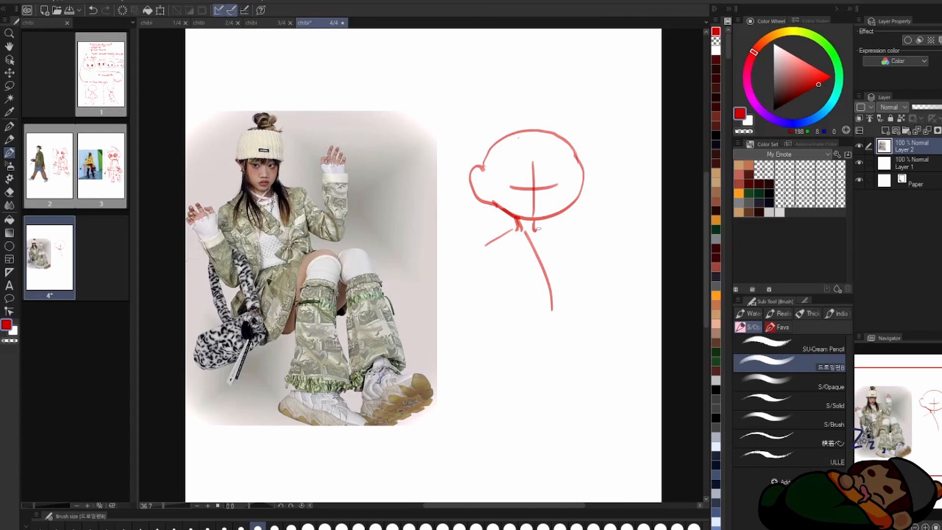
Step: Draw a vertical measuring scale divided into three head heights between the photo and the sketch
drag(440, 132, 463, 128)
drag(452, 133, 452, 221)
drag(445, 218, 467, 215)
drag(454, 221, 455, 304)
drag(455, 310, 475, 401)
Step: Sketch the seated figure's hips and near leg, with the thigh raised and the shin pointing down
drag(550, 296, 604, 318)
drag(512, 314, 526, 350)
key(e)
mouse_move(531, 348)
mouse_down()
mouse_move(589, 314)
mouse_move(553, 311)
mouse_up()
key(b)
drag(570, 330, 580, 382)
drag(601, 319, 602, 376)
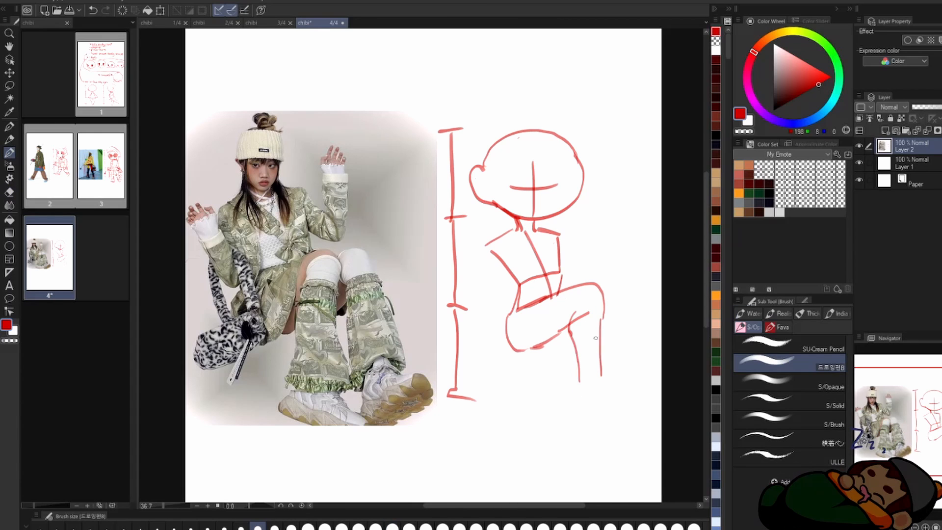
Step: Sketch the far bent leg and rough in both shoes
drag(606, 308, 625, 364)
drag(630, 306, 649, 362)
key(e)
key(b)
drag(573, 379, 621, 411)
Step: Lasso the whole figure, shift it slightly toward the measuring scale, and finish the outline of the far shoe
key(m)
drag(491, 118, 468, 147)
drag(550, 295, 538, 295)
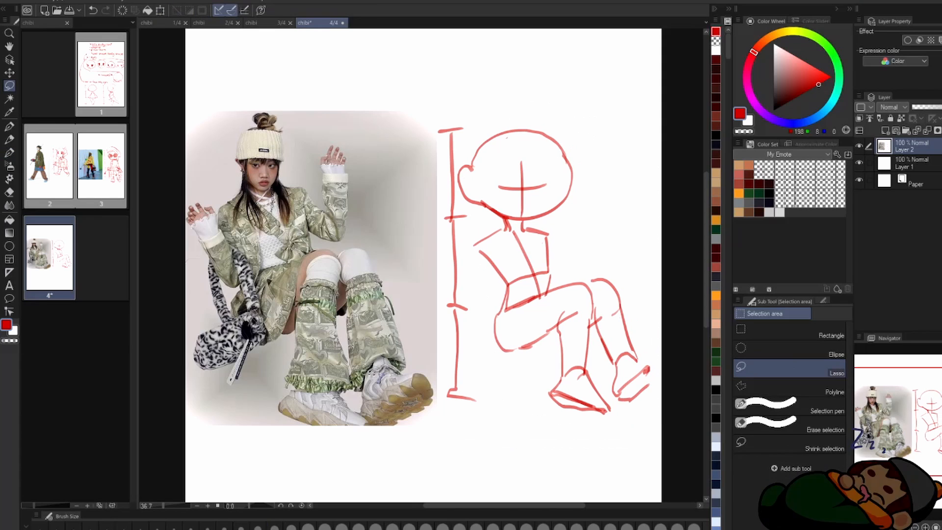
key(b)
drag(637, 362, 649, 392)
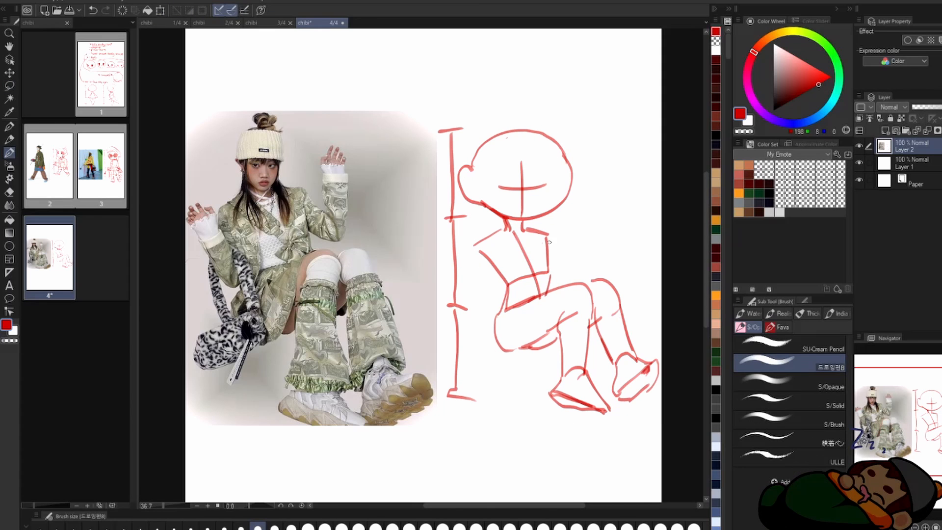
Step: Draw the raised arm on the far side of the torso with a cuff and spread fingers, erasing overlapping lines
key(e)
key(b)
key(e)
mouse_move(551, 260)
mouse_down()
mouse_move(601, 218)
mouse_move(580, 265)
mouse_up()
key(b)
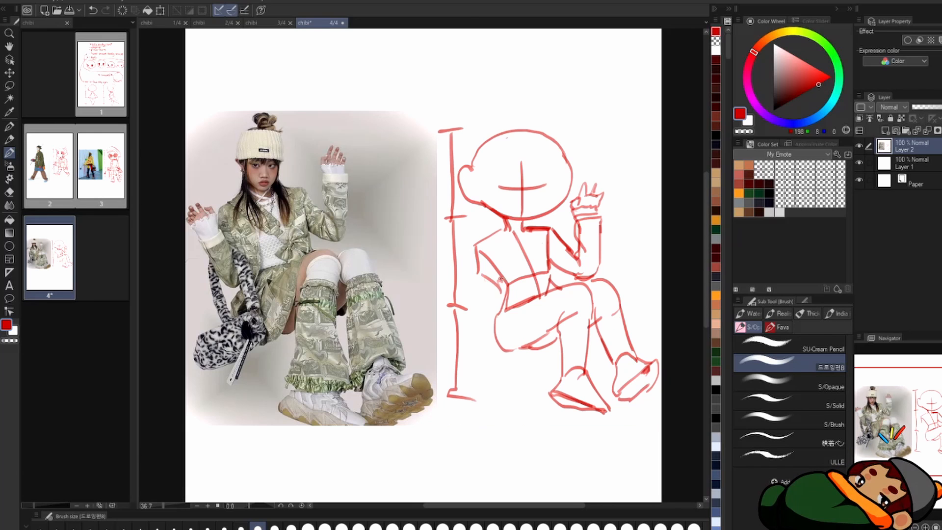
Step: Draw the other bent arm with its cuff and raised hand, crossing over the measuring scale
drag(474, 249, 454, 295)
drag(476, 260, 503, 302)
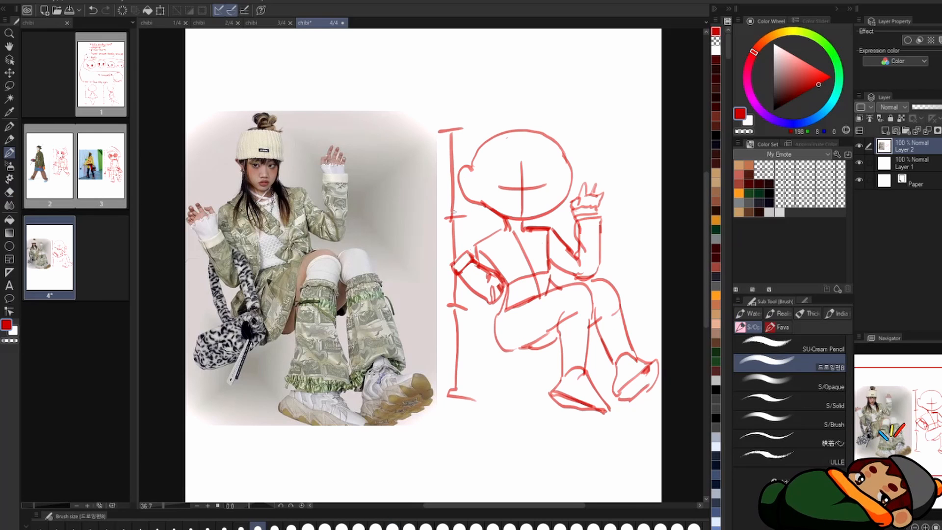
mouse_move(469, 252)
mouse_down()
mouse_move(443, 264)
mouse_move(434, 256)
mouse_up()
Step: Erase the ear, redraw it smaller, and refine the side of the head outline
key(e)
drag(466, 167, 484, 207)
key(b)
drag(559, 146, 572, 180)
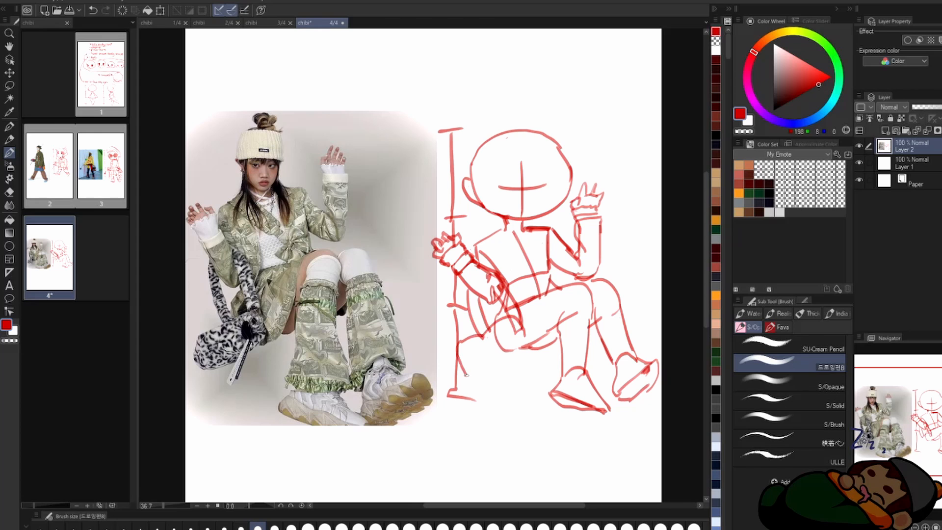
Step: Draw the shoulder bag hanging beside the hip with its strap, round ornament and dangling ribbons
drag(466, 375, 515, 349)
drag(507, 343, 489, 392)
key(e)
drag(497, 326, 510, 351)
key(b)
mouse_move(490, 270)
mouse_down()
mouse_move(521, 321)
mouse_move(513, 348)
mouse_up()
drag(503, 332, 511, 340)
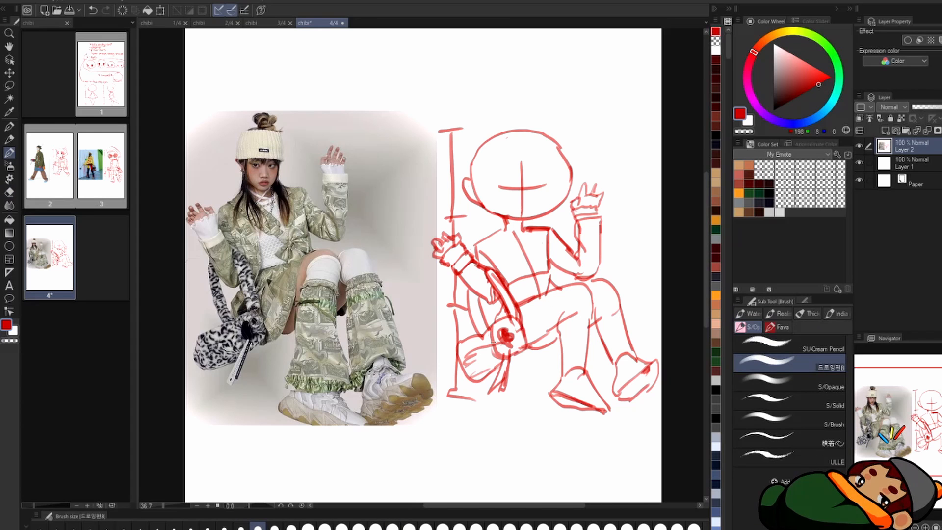
Step: Draw the skirt, the ruffled leg warmers and the knee socks over the figure's hips and legs
drag(504, 304, 487, 331)
mouse_move(571, 284)
mouse_down()
mouse_move(530, 361)
mouse_move(554, 324)
mouse_up()
key(e)
key(b)
mouse_move(558, 330)
mouse_down()
mouse_move(552, 347)
mouse_move(592, 337)
mouse_up()
drag(554, 382, 599, 386)
scroll(564, 314, up, 2)
drag(564, 305, 564, 344)
drag(622, 377, 657, 366)
drag(658, 373, 687, 421)
drag(636, 440, 687, 428)
drag(708, 467, 719, 472)
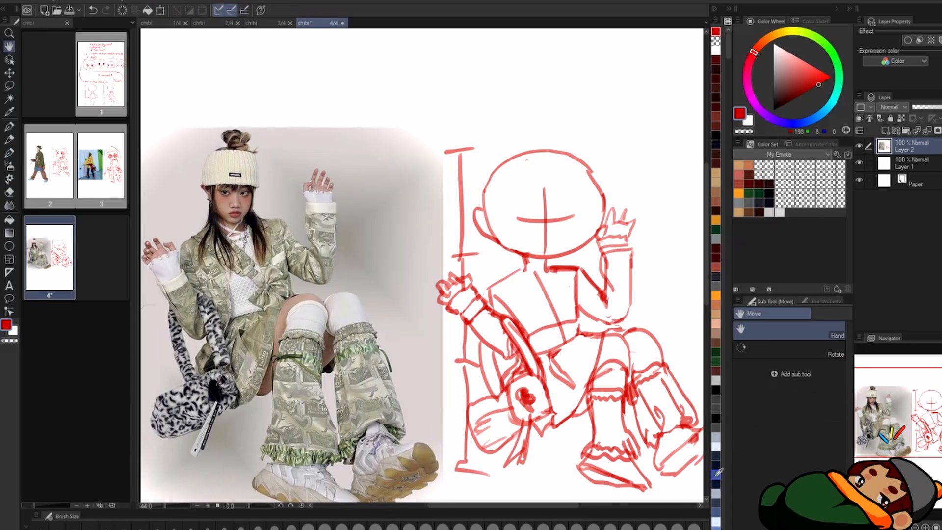
Step: Draw the jacket's lapels and hem, and shade the jacket body and sleeves with red strokes
key(b)
drag(501, 275, 548, 309)
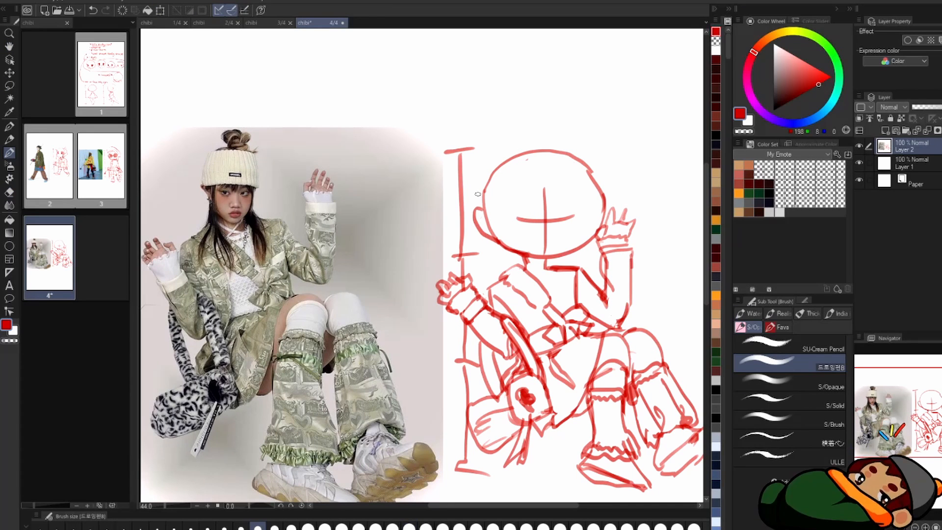
drag(605, 299, 564, 263)
drag(457, 253, 495, 312)
drag(520, 233, 535, 274)
drag(547, 246, 579, 287)
drag(579, 221, 582, 275)
Step: Draw the chibi's face with slanted eyes, eyebrows and a small mouth, erasing the face guide lines
key(space)
drag(505, 238, 524, 241)
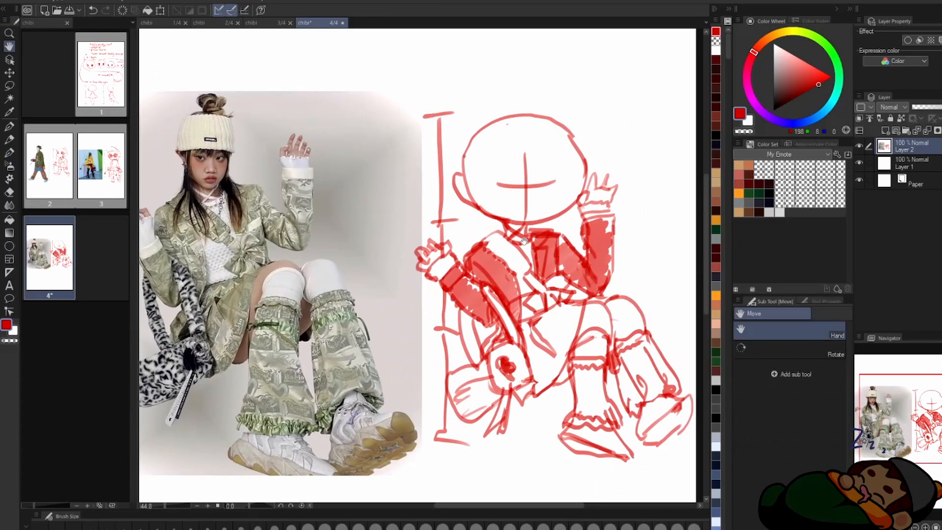
drag(568, 130, 586, 166)
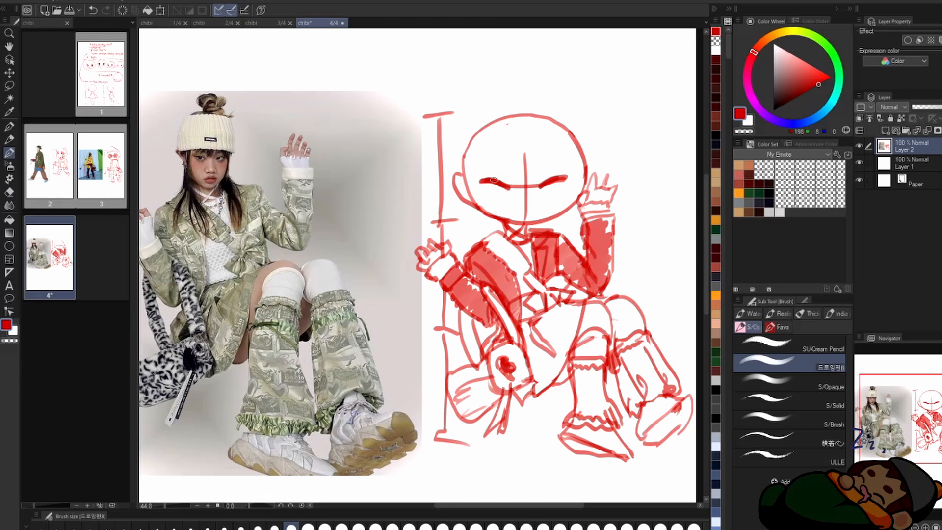
key(e)
mouse_move(495, 180)
mouse_down()
mouse_move(494, 200)
mouse_move(507, 174)
mouse_up()
key(b)
drag(537, 176, 567, 165)
drag(530, 196, 555, 219)
Step: Draw a ribbed beanie with side hair and a bun on top of the head, and save the page
drag(498, 129, 580, 123)
drag(584, 127, 613, 173)
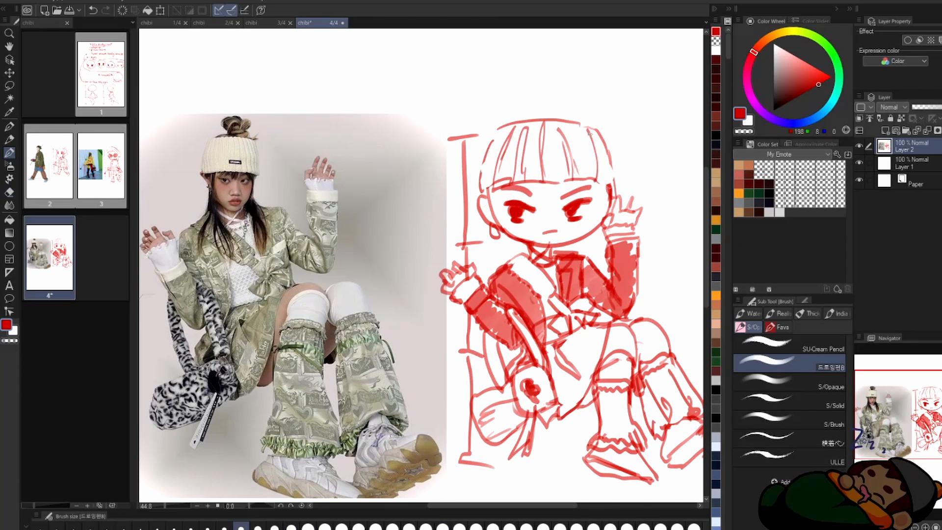
drag(591, 131, 611, 193)
drag(532, 95, 559, 81)
drag(565, 98, 596, 83)
drag(510, 123, 599, 105)
key(ctrl+s)
Step: Add a blank fifth page to the file and open it
drag(523, 162, 539, 156)
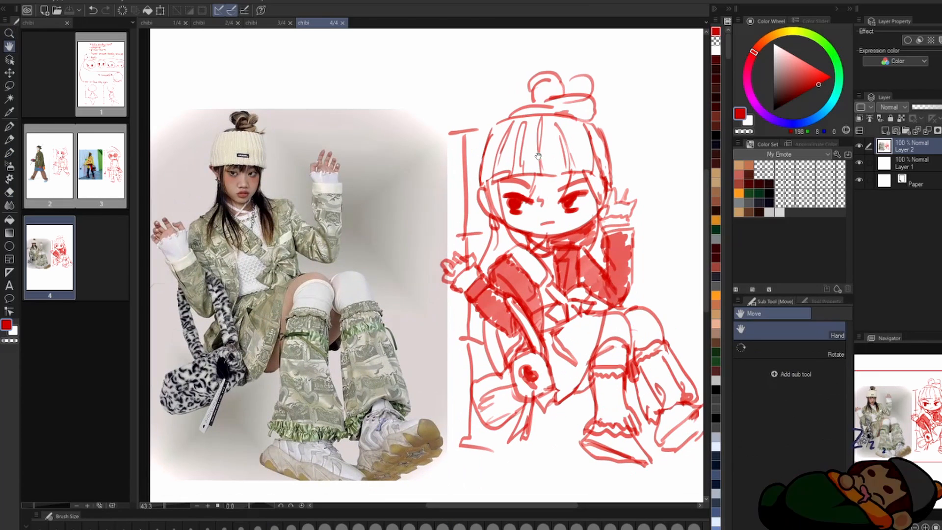
scroll(449, 198, down, 3)
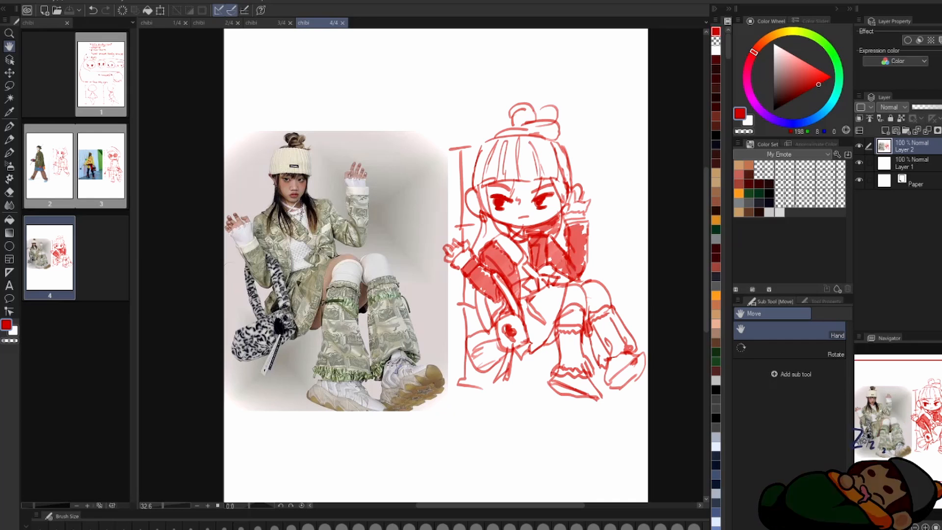
right_click(58, 268)
click(111, 312)
double_click(102, 262)
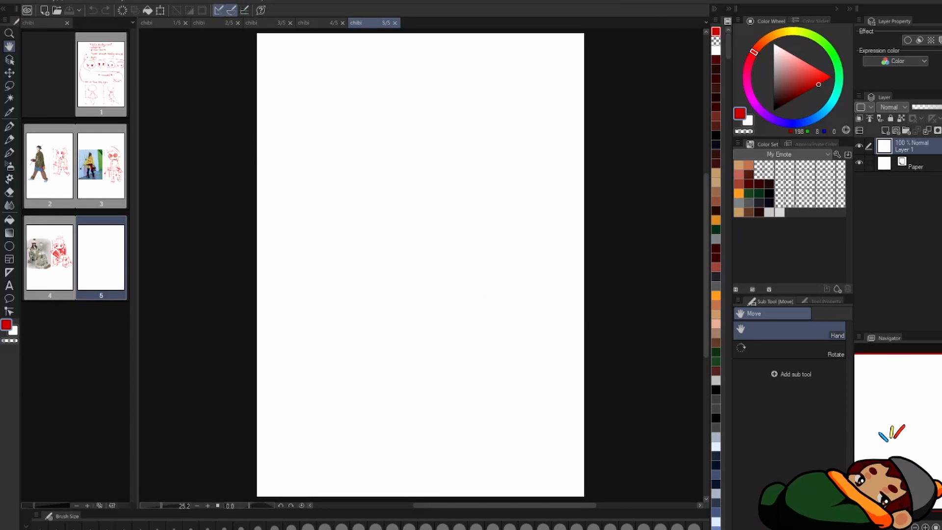
Step: Paste the photo of the standing man with suspenders and jeans, and scale and place it along the page's side
key(ctrl+v)
key(ctrl+t)
drag(381, 340, 361, 362)
key(Return)
scroll(579, 206, up, 2)
Step: Draw a three-head measuring scale next to the photo of the standing man
drag(408, 122, 424, 119)
drag(416, 124, 417, 357)
drag(406, 199, 432, 198)
drag(407, 271, 428, 272)
drag(408, 357, 427, 357)
Step: Draw the round head with ears and a short neck beside the scale, checking its shape with the canvas flipped
drag(474, 132, 530, 162)
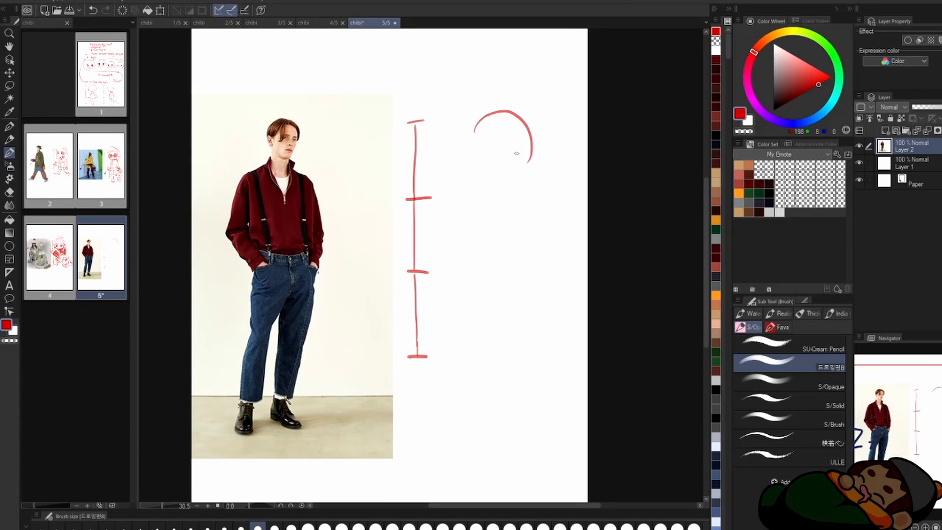
key(h)
mouse_move(489, 196)
mouse_down()
mouse_move(537, 179)
mouse_move(527, 196)
mouse_move(498, 206)
mouse_up()
key(h)
key(e)
key(b)
drag(481, 194, 479, 206)
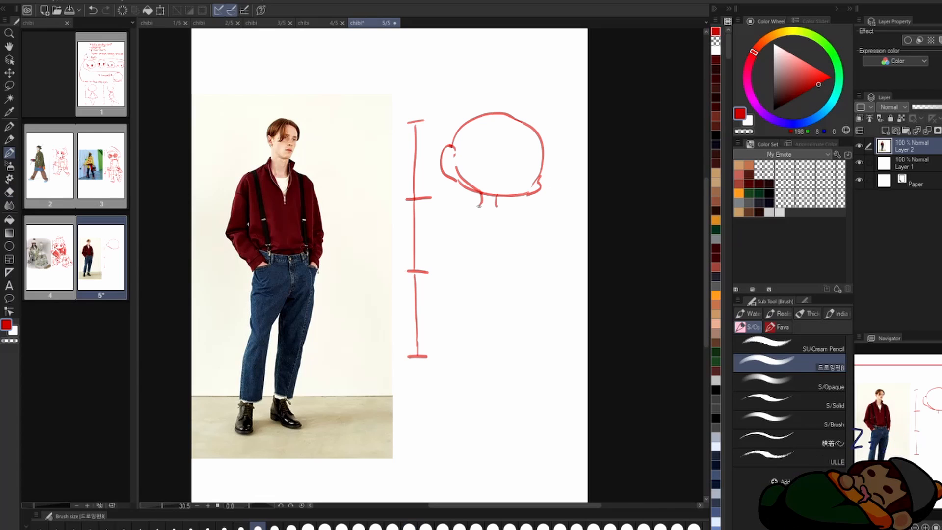
Step: Sketch the torso with its shoulders, centre line, chest line and waist
drag(471, 242, 475, 248)
drag(519, 216, 516, 242)
drag(480, 246, 511, 241)
drag(455, 216, 471, 254)
drag(517, 242, 520, 277)
drag(470, 254, 475, 282)
key(ctrl+z)
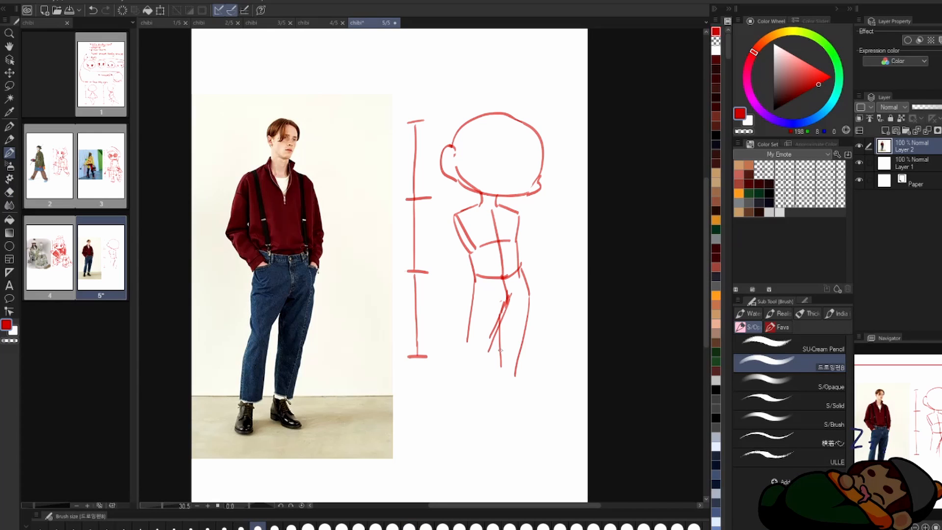
Step: Draw the trouser legs down to their hems, erasing and redrawing the inner line of the front leg
drag(498, 395, 509, 397)
drag(465, 344, 463, 406)
drag(462, 405, 482, 403)
key(e)
drag(509, 295, 492, 338)
key(b)
drag(515, 292, 488, 349)
drag(489, 343, 487, 402)
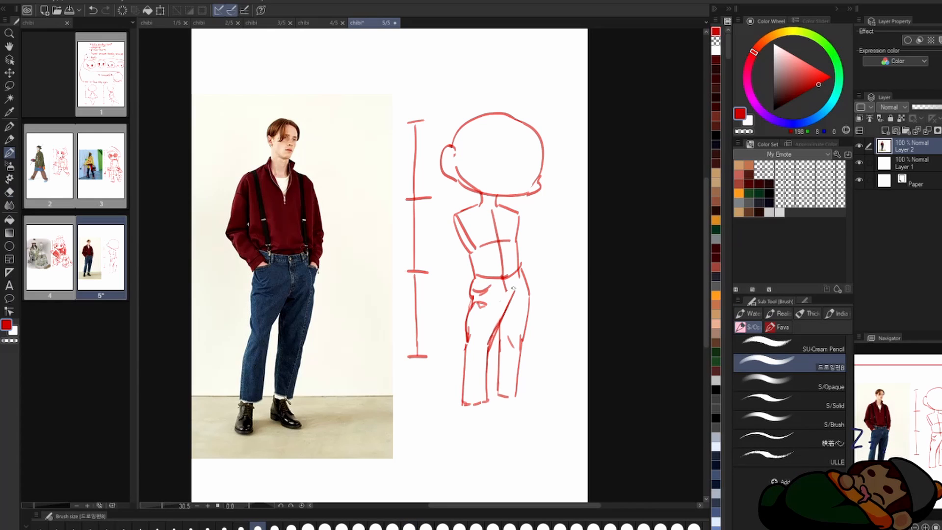
Step: Add the trouser fly and waistband, the hands at the pockets and the shoes
drag(508, 277, 512, 291)
drag(504, 288, 502, 299)
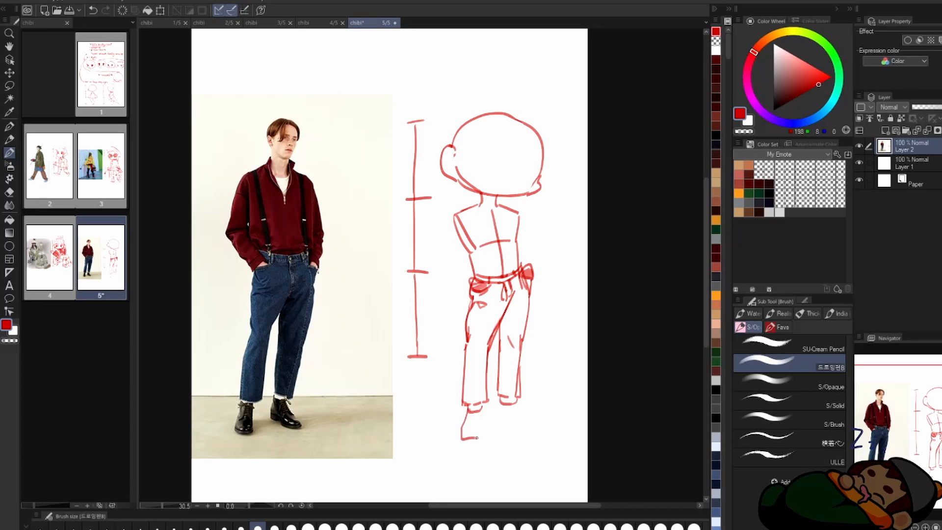
drag(463, 408, 495, 418)
drag(518, 406, 535, 417)
Step: Lasso the front lower leg with its shoe and rotate it slightly outward
key(e)
key(b)
key(m)
drag(456, 345, 454, 349)
key(ctrl+t)
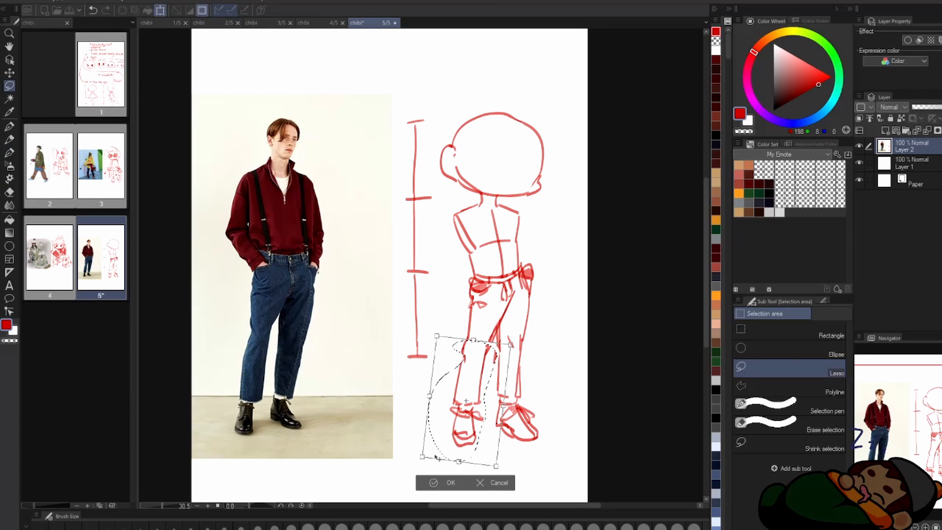
key(Return)
Step: Draw the collared sweater with suspenders, sleeves and a shaded neck opening, erasing the torso guide lines
key(b)
drag(509, 197, 499, 240)
mouse_move(480, 194)
mouse_down()
mouse_move(475, 211)
mouse_move(519, 268)
mouse_up()
key(e)
drag(501, 241, 503, 275)
drag(511, 240, 480, 246)
key(b)
drag(479, 207, 504, 210)
drag(499, 213, 497, 235)
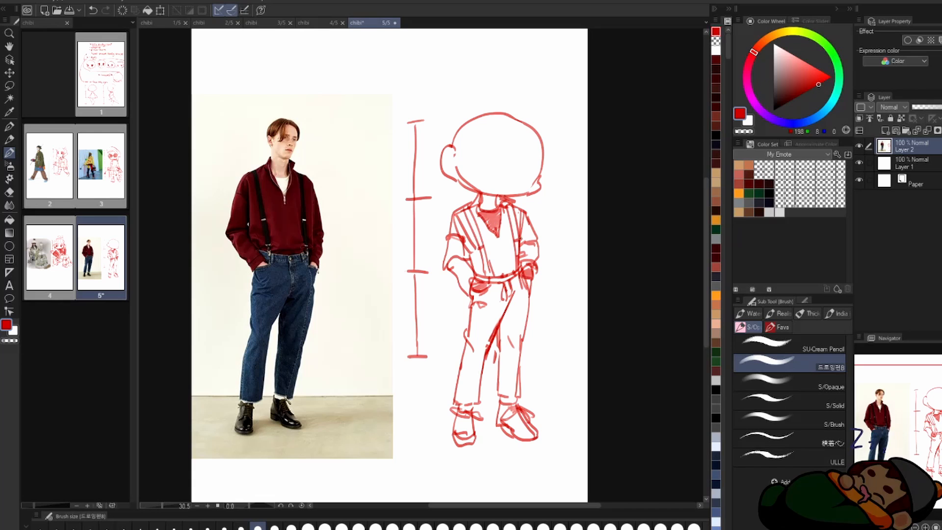
Step: Erase the head outline crossing the ear, and draw the chibi's two eyes and small mouth
key(e)
drag(452, 147, 457, 156)
key(h)
key(h)
scroll(525, 121, up, 1)
drag(522, 168, 542, 170)
drag(465, 159, 494, 162)
drag(468, 173, 530, 181)
drag(502, 192, 513, 190)
Step: Erase the top of the head outline and draw the two straight eyebrows above the eyes
key(e)
drag(450, 133, 536, 118)
key(b)
drag(448, 139, 459, 145)
drag(467, 147, 500, 150)
drag(522, 157, 548, 158)
Step: Draw the parted hair around the forehead and sides of the head, erasing leftover head outline
drag(497, 102, 462, 145)
drag(461, 140, 456, 165)
drag(497, 106, 549, 157)
drag(544, 111, 554, 165)
key(e)
drag(540, 122, 553, 160)
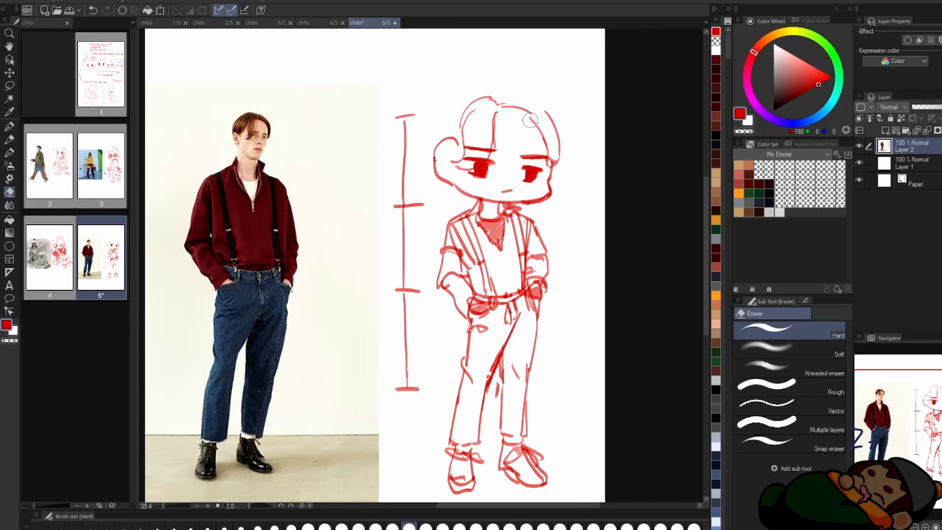
key(b)
key(ctrl+z)
key(h)
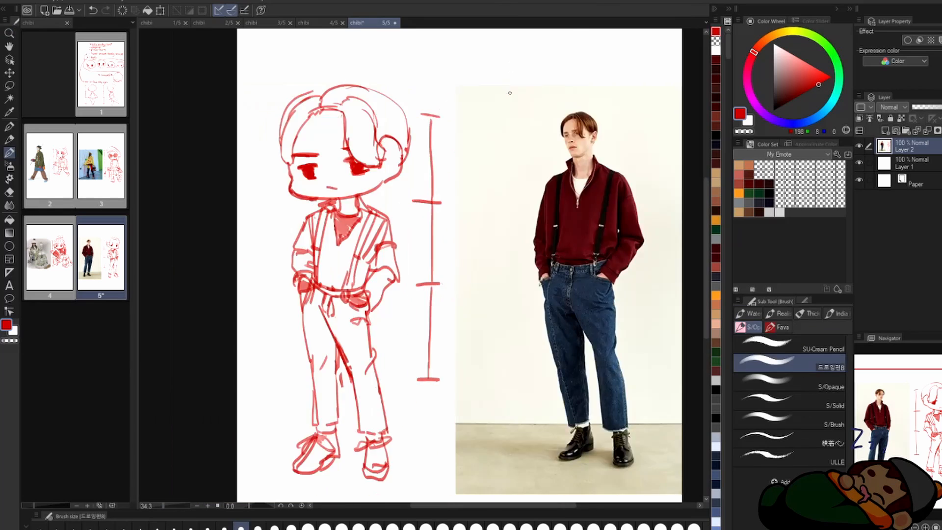
Step: Sketch ground strokes at the feet of the suspenders chibi and save the page
key(h)
drag(438, 413, 472, 416)
drag(483, 410, 570, 406)
key(e)
key(b)
key(ctrl+s)
Step: Set up page 6 with the photo of the man in the striped sweater and draw a three-head height scale beside it
double_click(50, 349)
key(ctrl+v)
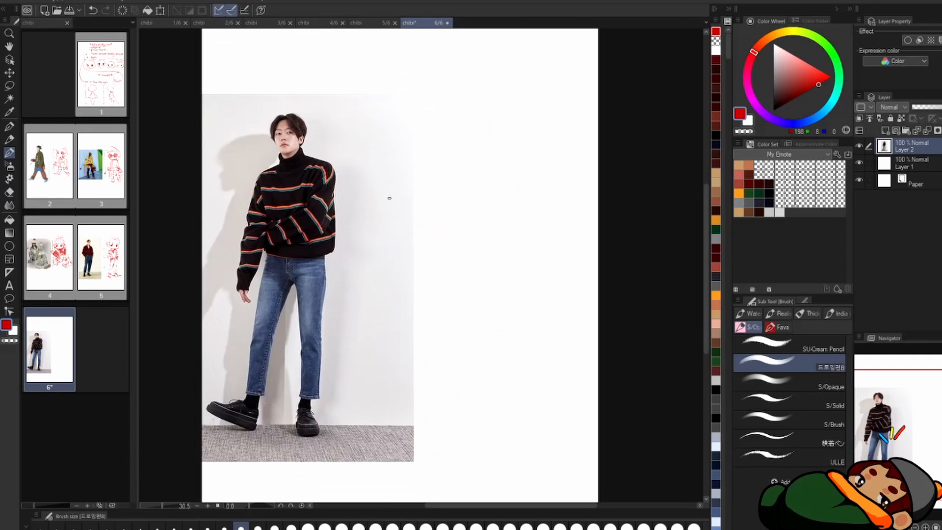
drag(405, 100, 427, 98)
drag(414, 102, 416, 192)
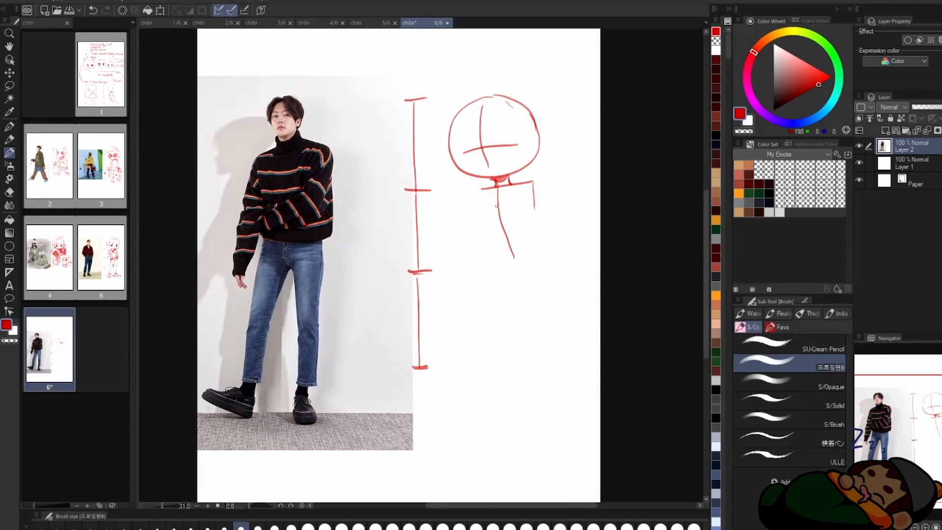
Step: Block in the side of the torso and the upper legs below the head circle
drag(534, 184, 537, 260)
drag(539, 264, 534, 336)
key(e)
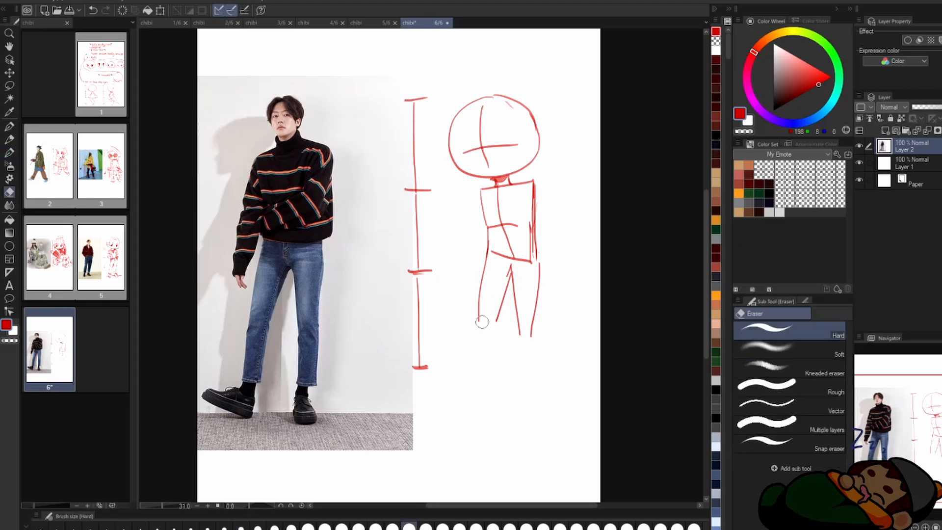
Step: Draw the lower legs and both shoes, erasing stray lines and adjusting the drawing with a lasso selection and transform
key(b)
drag(480, 312, 473, 360)
key(e)
key(b)
drag(517, 317, 520, 395)
key(e)
key(b)
mouse_move(481, 310)
mouse_down()
mouse_move(499, 310)
mouse_move(463, 311)
mouse_up()
key(m)
key(ctrl+t)
key(b)
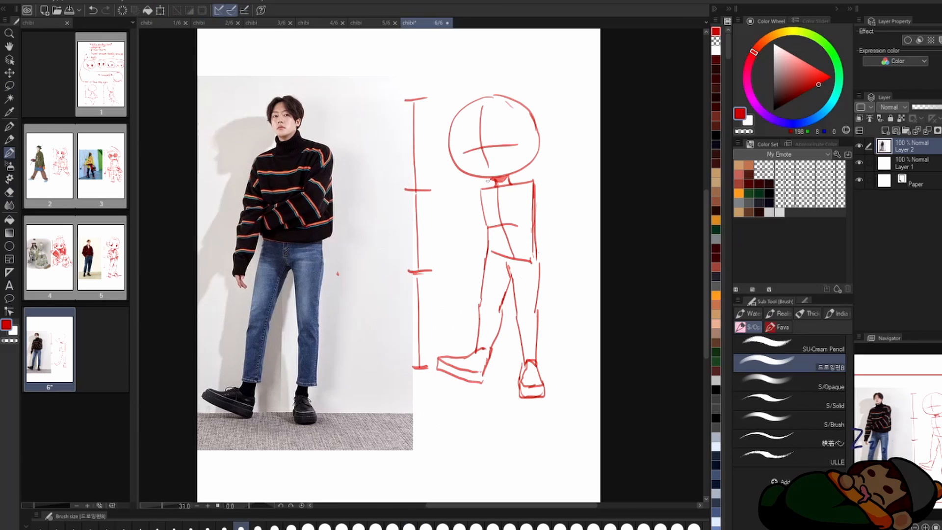
Step: Complete the outer trouser line and add the hems at both ankles
drag(542, 275, 535, 314)
drag(523, 352, 543, 353)
drag(477, 340, 500, 340)
Step: Draw the sweater's high collar, shoulders and sleeves, with one arm folded across the waist
key(e)
key(b)
drag(514, 176, 506, 185)
mouse_move(491, 179)
mouse_down()
mouse_move(486, 194)
mouse_move(516, 183)
mouse_move(552, 190)
mouse_up()
drag(542, 184, 544, 216)
mouse_move(520, 229)
mouse_down()
mouse_move(479, 252)
mouse_move(530, 252)
mouse_up()
key(e)
key(b)
drag(552, 212, 547, 253)
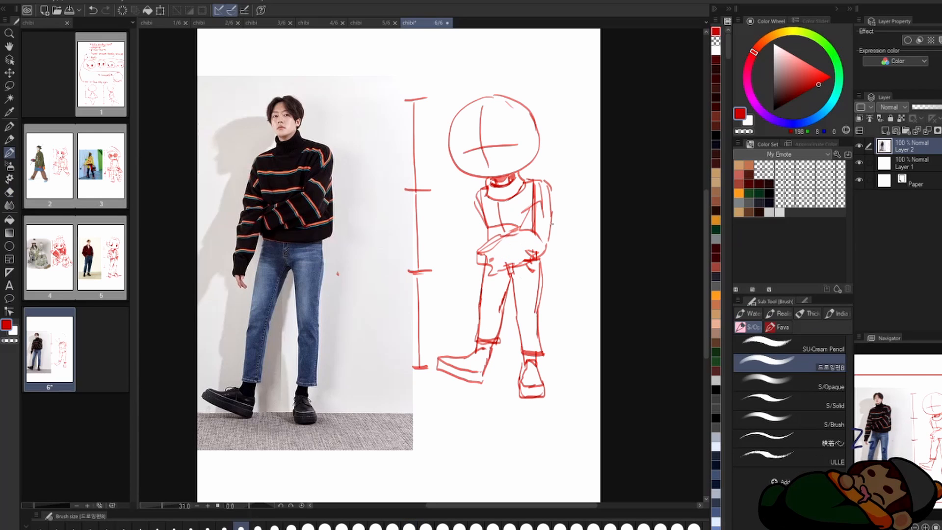
Step: Erase the lines beside the hip and draw the hanging hand with its sleeve cuff
scroll(506, 197, up, 2)
key(e)
drag(463, 270, 491, 310)
key(b)
key(e)
key(b)
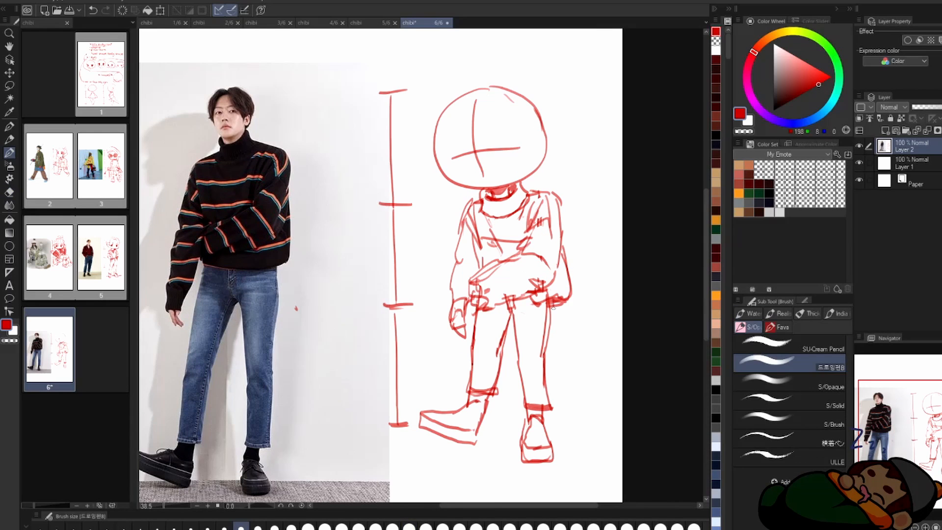
Step: Draw the ear, the half-closed eyes and the small mouth on the striped-sweater chibi
scroll(493, 197, up, 1)
scroll(493, 151, down, 2)
scroll(496, 167, up, 2)
drag(552, 184, 552, 215)
key(e)
drag(551, 187, 550, 212)
key(b)
drag(445, 210, 470, 205)
mouse_move(496, 199)
mouse_down()
mouse_move(529, 196)
mouse_move(520, 205)
mouse_up()
drag(480, 228, 494, 228)
Step: Erase the head outline on the ear side and draw the parted hair sweeping down to the ear
key(e)
drag(471, 147, 551, 181)
key(b)
drag(471, 157, 565, 209)
drag(481, 140, 558, 177)
drag(524, 147, 569, 204)
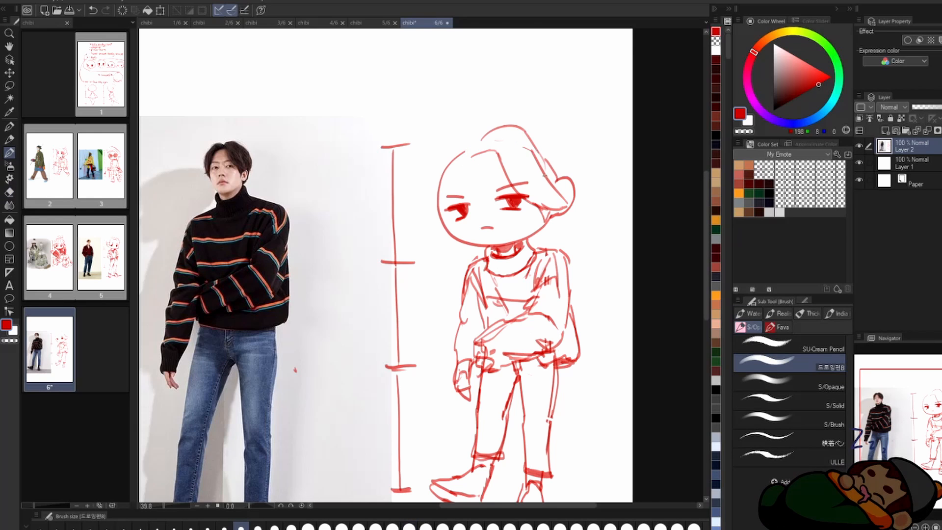
Step: Draw the hair on the other side of the parting, erasing the head outline beneath it
drag(484, 140, 425, 218)
key(e)
drag(464, 152, 438, 206)
key(b)
drag(471, 132, 503, 123)
Step: Add detail strokes at the shoes of the striped-sweater chibi and save the page
drag(448, 265, 484, 206)
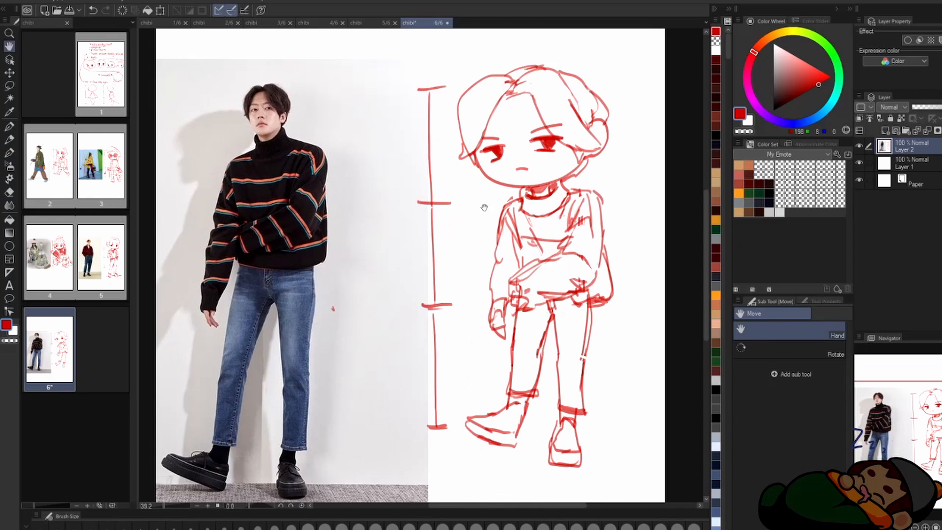
drag(496, 408, 528, 414)
scroll(508, 410, down, 1)
key(h)
scroll(553, 347, down, 1)
key(ctrl+s)
Step: Set up page 7 with the photo of the girl holding a sword over her shoulder
click(212, 23)
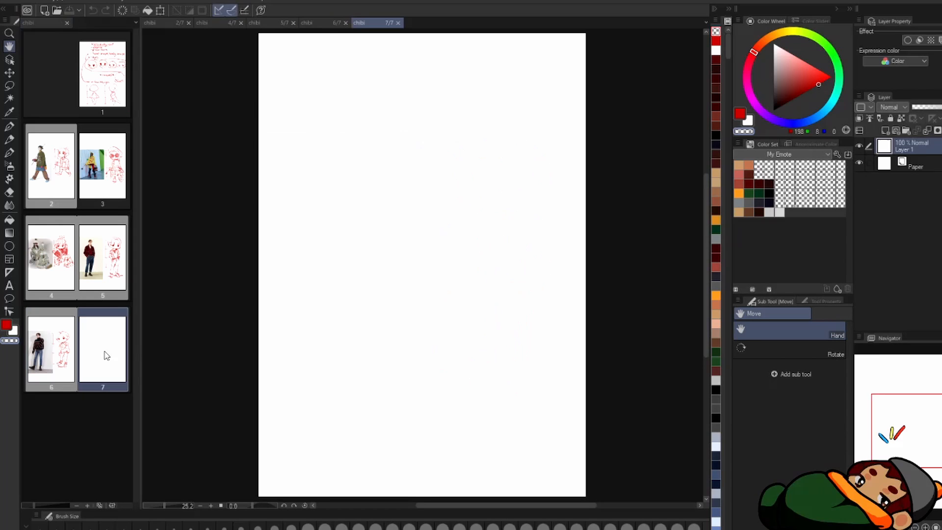
key(ctrl+v)
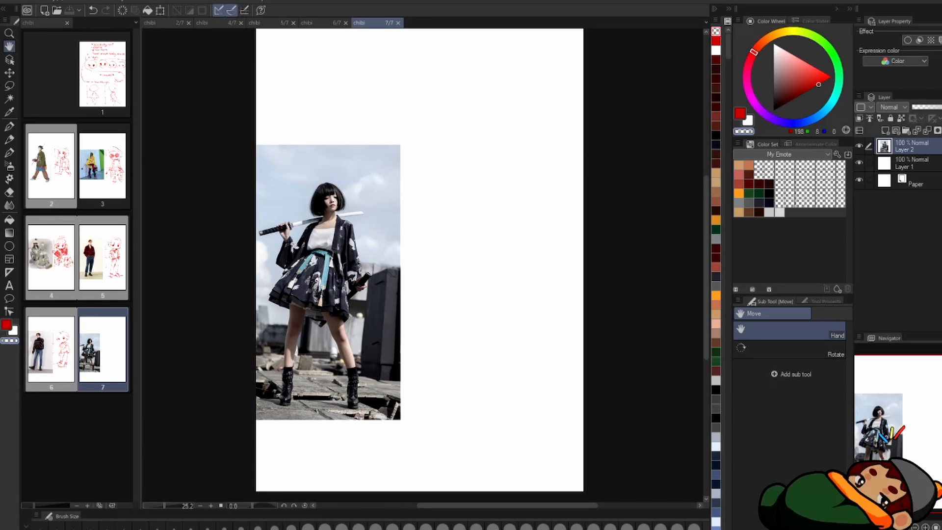
scroll(440, 235, up, 1)
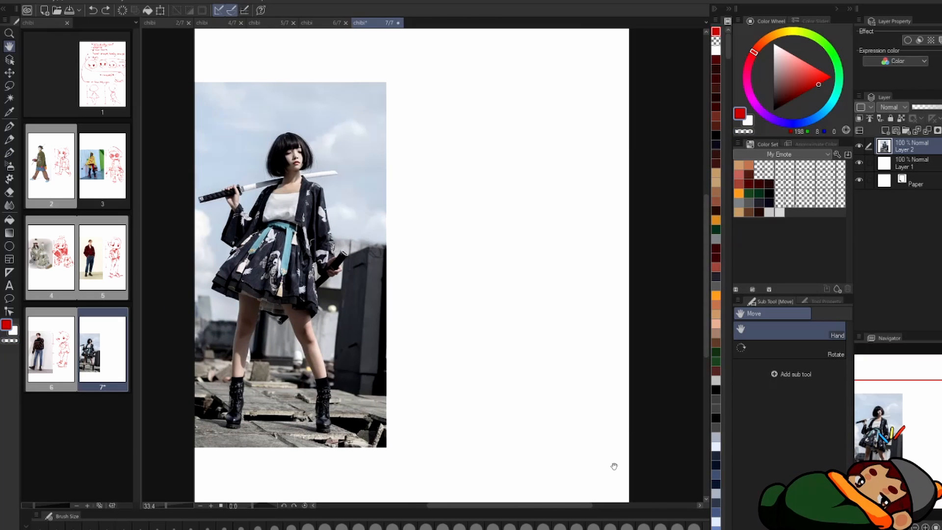
drag(311, 204, 322, 283)
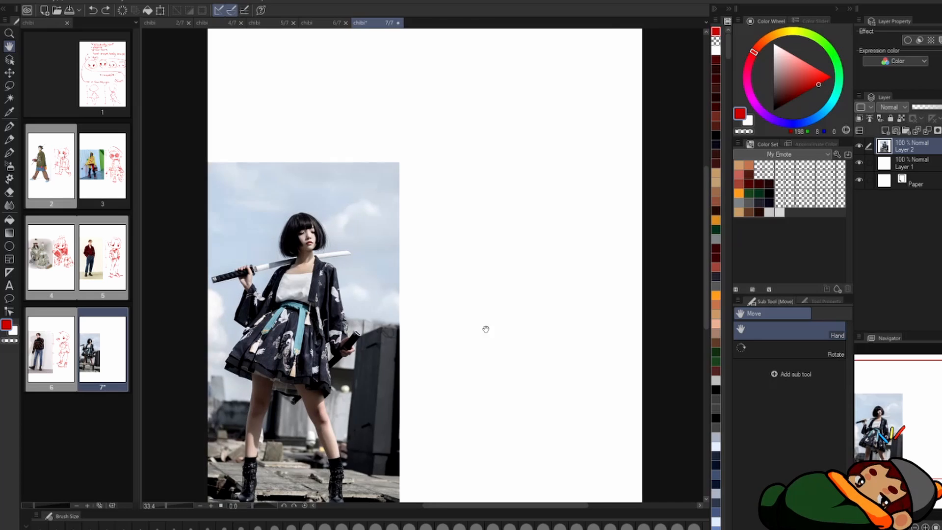
mouse_move(506, 286)
mouse_down()
mouse_move(490, 217)
mouse_move(490, 239)
mouse_up()
Step: Draw a three-head height scale beside the sword girl photo, undoing a first head stroke
key(b)
drag(456, 182, 509, 235)
key(ctrl+z)
drag(397, 145, 415, 143)
drag(406, 148, 405, 238)
drag(399, 236, 420, 233)
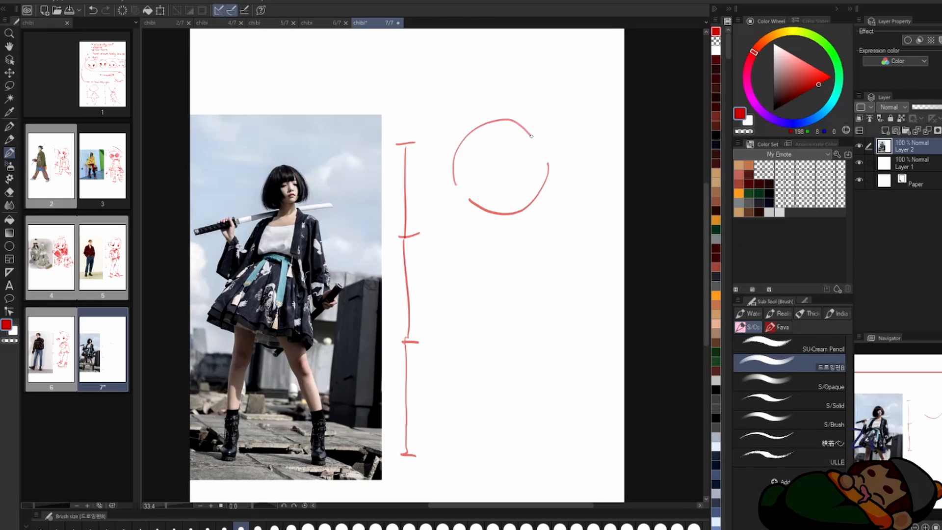
Step: Draw the round head turned to three-quarter view with crossing face guide lines, and save the page
drag(531, 136, 536, 142)
drag(536, 140, 548, 174)
drag(448, 170, 468, 200)
key(ctrl+z)
mouse_move(454, 168)
mouse_down()
mouse_move(457, 185)
mouse_move(544, 145)
mouse_up()
drag(503, 120, 523, 208)
drag(490, 184, 537, 167)
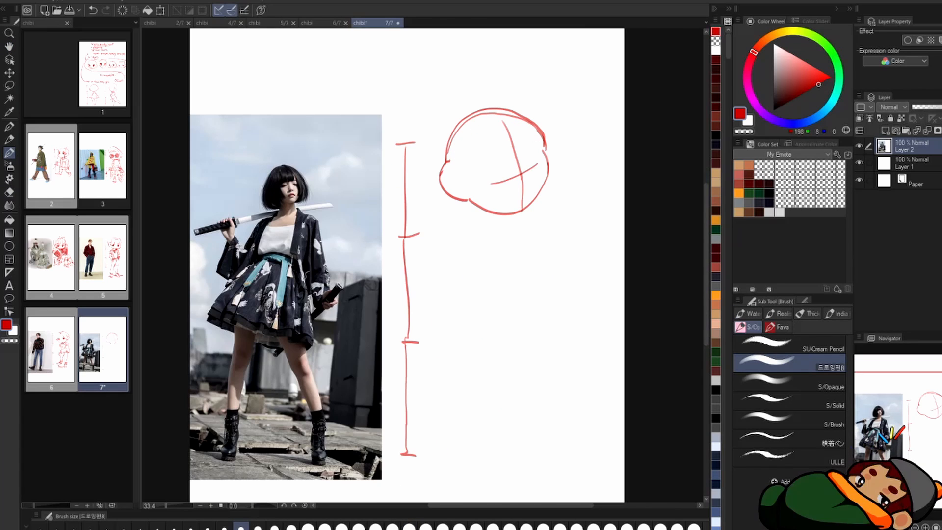
key(ctrl+s)
Step: Block in the neck, torso, hips and wide-apart legs with boots
drag(481, 210, 484, 220)
drag(501, 214, 500, 221)
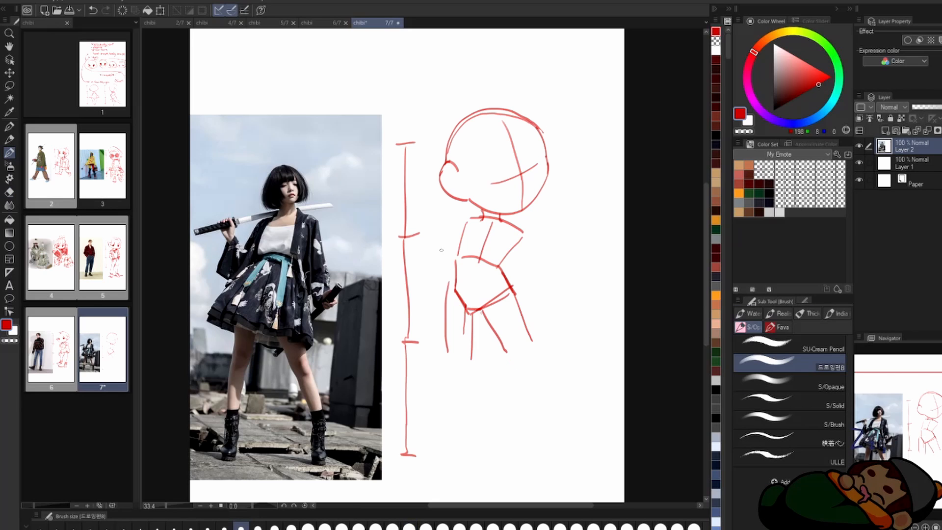
drag(446, 358, 459, 430)
drag(470, 366, 464, 427)
drag(513, 350, 523, 358)
drag(532, 343, 567, 406)
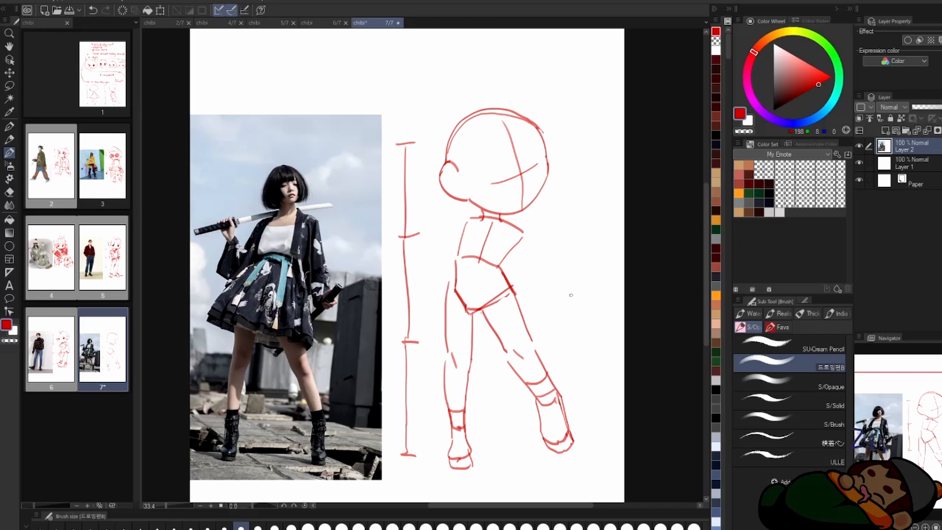
Step: Erase the lower hip lines and redraw them with the top of the inner leg
key(e)
drag(512, 295, 455, 293)
key(b)
drag(451, 281, 472, 310)
drag(475, 312, 473, 335)
Step: Draw the lowered arm from the shoulder and the bent raised arm ending in a closed fist
drag(525, 249, 505, 273)
drag(523, 233, 526, 244)
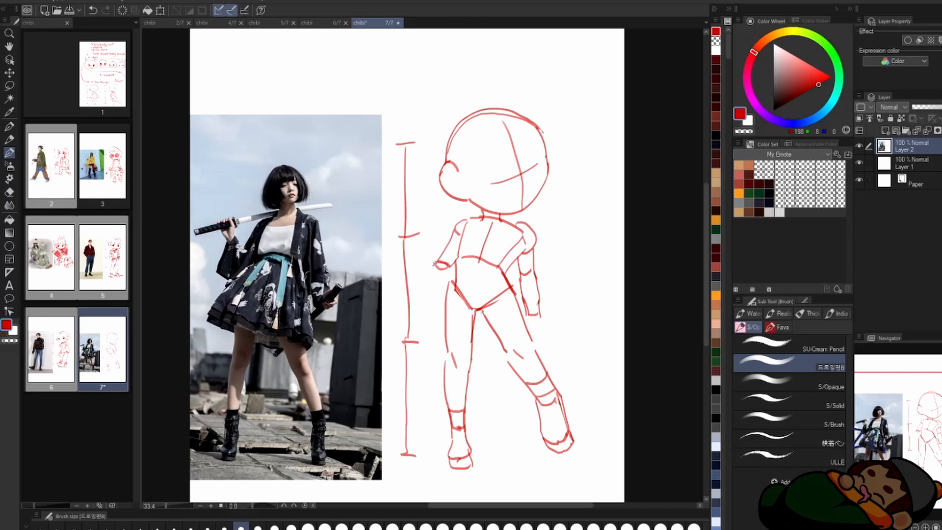
drag(451, 270, 410, 242)
key(e)
key(b)
mouse_move(441, 258)
mouse_down()
mouse_move(420, 237)
mouse_move(425, 227)
mouse_up()
key(e)
key(b)
key(e)
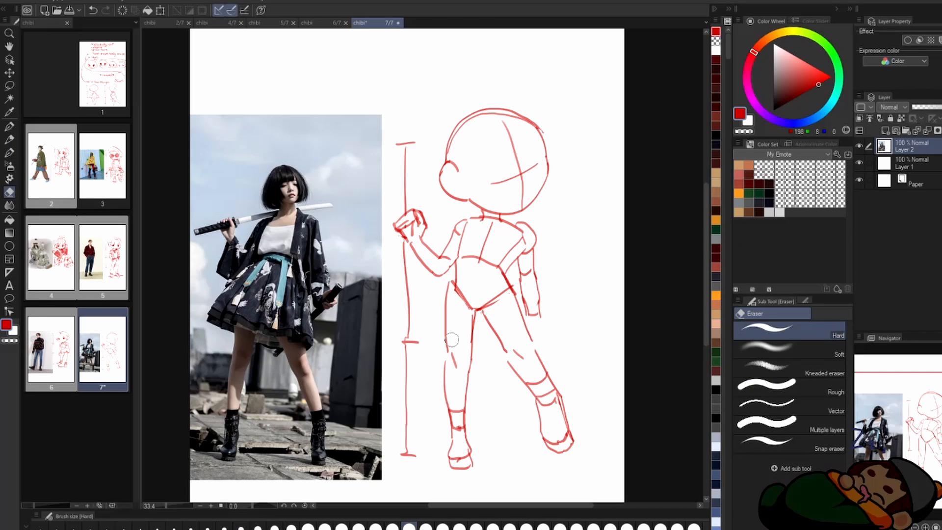
Step: Draw the lowered hand gripping the scabbard and mark the knee of the outstretched leg
key(b)
drag(531, 322, 521, 333)
drag(500, 352, 508, 363)
Step: Erase the outer edge of the outstretched leg's boot and redraw it with its sole
key(e)
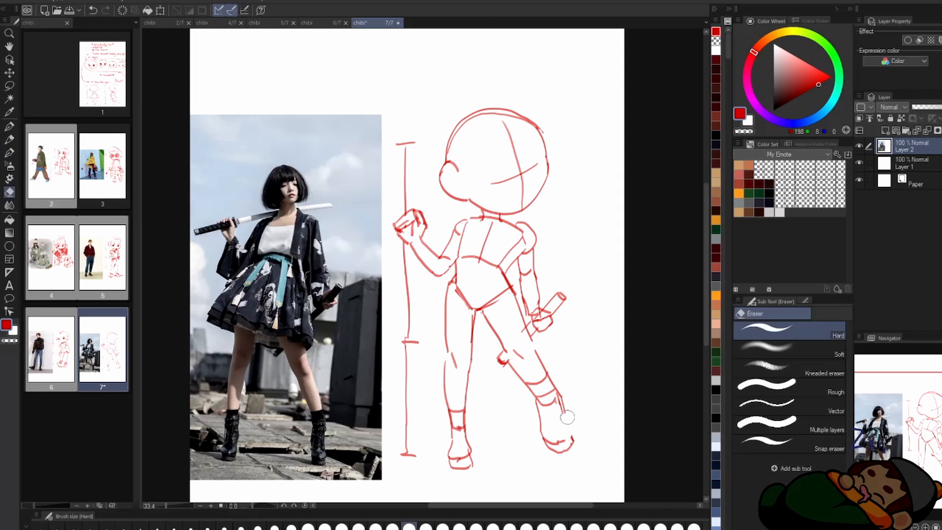
drag(566, 416, 570, 447)
key(b)
drag(560, 396, 568, 442)
drag(542, 449, 568, 445)
Step: Shade the knee of the outstretched leg and the scabbard in the lowered hand
drag(487, 178, 527, 192)
drag(540, 372, 545, 377)
drag(602, 313, 587, 328)
drag(555, 275, 570, 254)
Step: Draw the straight bangs and chin-length bob around the head, erasing the old head outline and ear
drag(536, 145, 543, 163)
drag(547, 153, 561, 157)
drag(571, 142, 584, 144)
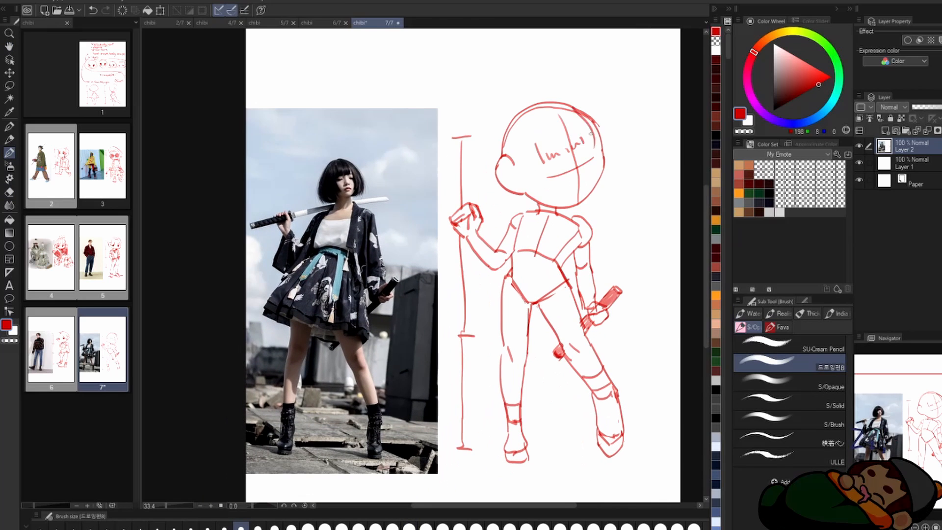
drag(490, 185, 540, 205)
key(h)
key(h)
mouse_move(570, 100)
mouse_down()
mouse_move(625, 186)
mouse_move(617, 196)
mouse_up()
key(e)
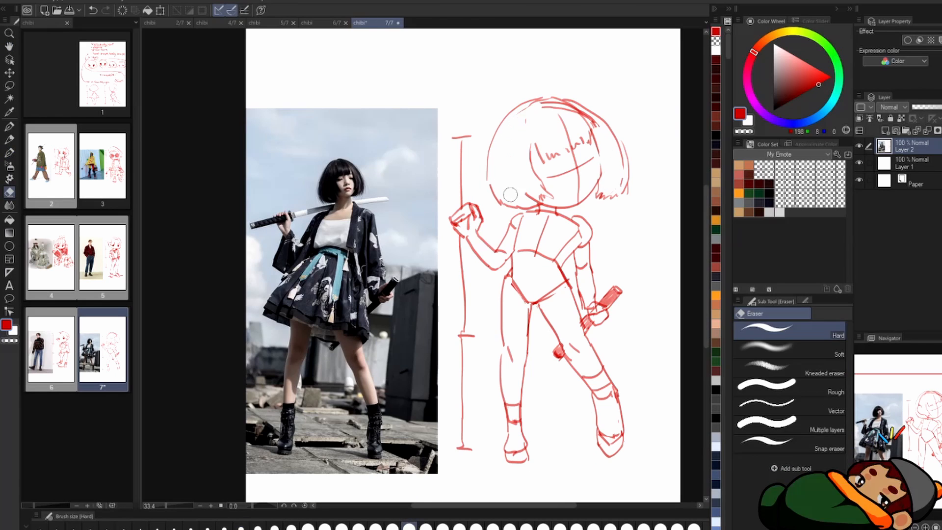
key(b)
mouse_move(511, 194)
mouse_down()
mouse_move(505, 157)
mouse_move(554, 169)
mouse_up()
Step: Clean up the head construction lines and draw the half-closed eyes and small smile on the bob-haired chibi's face
scroll(585, 109, up, 1)
drag(575, 167, 596, 156)
mouse_move(572, 107)
mouse_down()
mouse_move(505, 109)
mouse_move(565, 99)
mouse_up()
drag(589, 133, 633, 133)
drag(570, 184, 619, 172)
drag(597, 132, 581, 139)
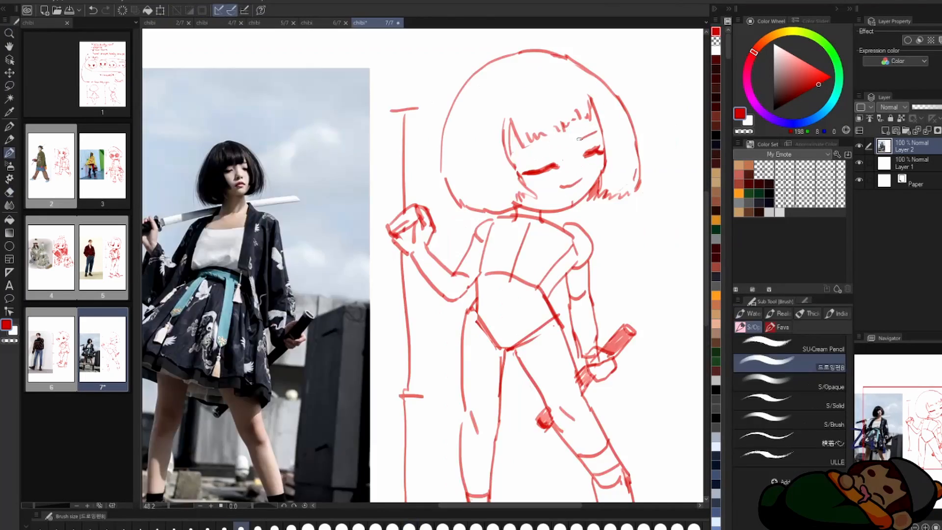
Step: Lasso and adjust the eye, and rework both eyes with short eyebrows above them
scroll(580, 139, down, 3)
key(m)
mouse_move(532, 162)
mouse_down()
mouse_move(564, 183)
mouse_move(548, 184)
mouse_up()
key(ctrl+d)
scroll(559, 162, up, 3)
key(b)
scroll(534, 146, down, 4)
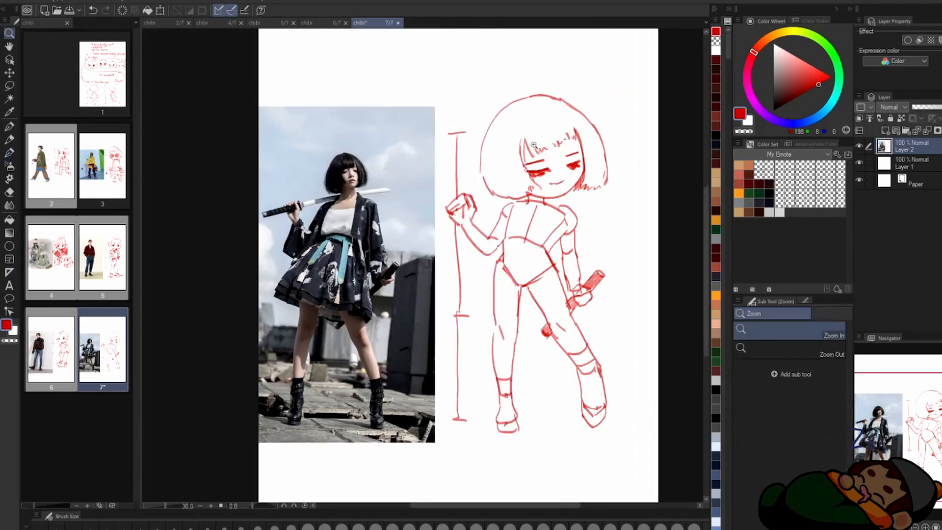
Step: Draw the front lines of the top and a shaded sash around the waist
scroll(534, 145, up, 1)
key(b)
drag(561, 253, 532, 260)
key(e)
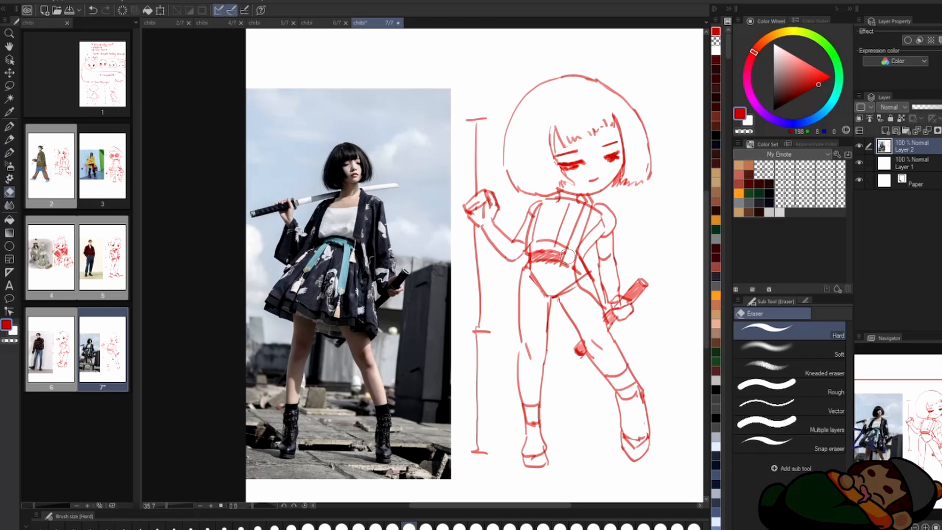
Step: Erase the torso guidelines and draw the kimono's front edge, neckline and loose sleeve over the lowered arm
key(b)
key(e)
key(b)
drag(583, 240, 609, 309)
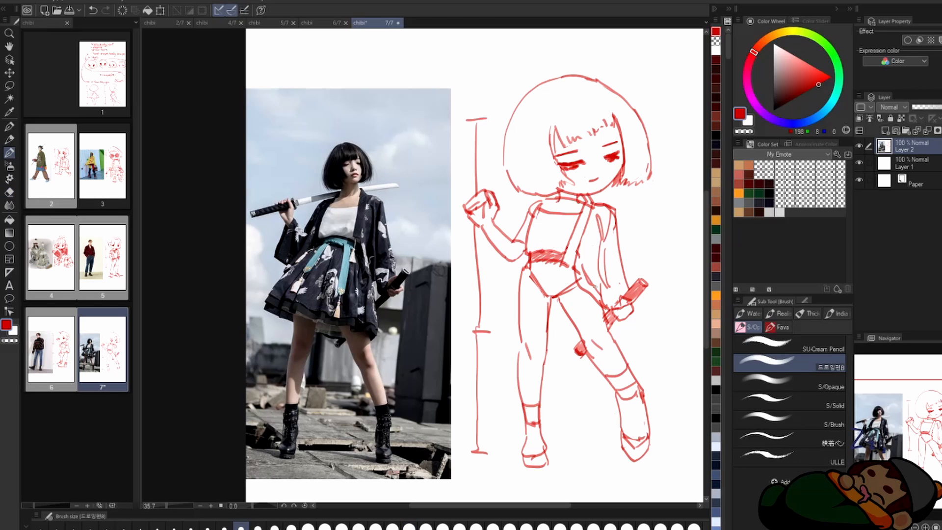
Step: Erase the hips and upper thighs and draw a flared pleated skirt with a ruffled hem
key(e)
key(b)
key(e)
mouse_move(528, 259)
mouse_down()
mouse_move(485, 331)
mouse_move(589, 348)
mouse_up()
key(b)
key(e)
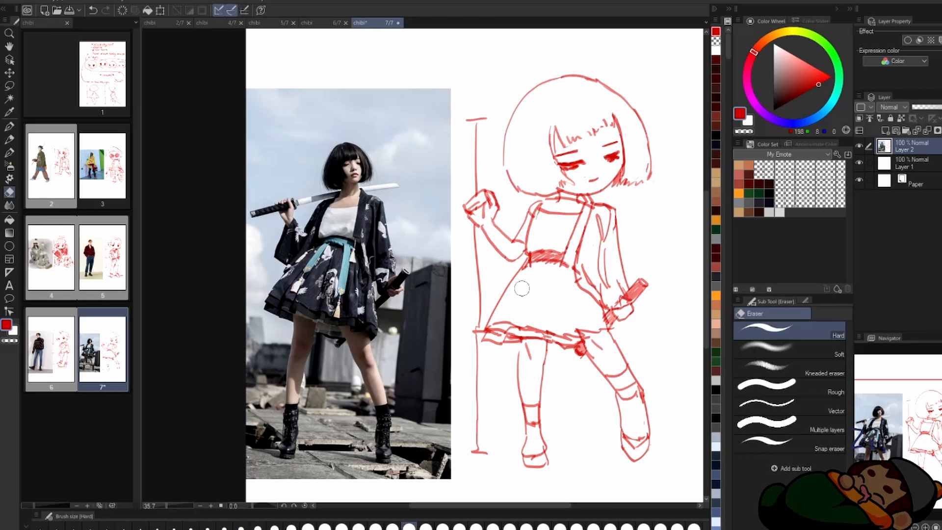
key(b)
Step: Draw the sword resting across the shoulder behind the head, with its handle extending beyond the raised hand
scroll(555, 285, up, 1)
scroll(508, 213, down, 2)
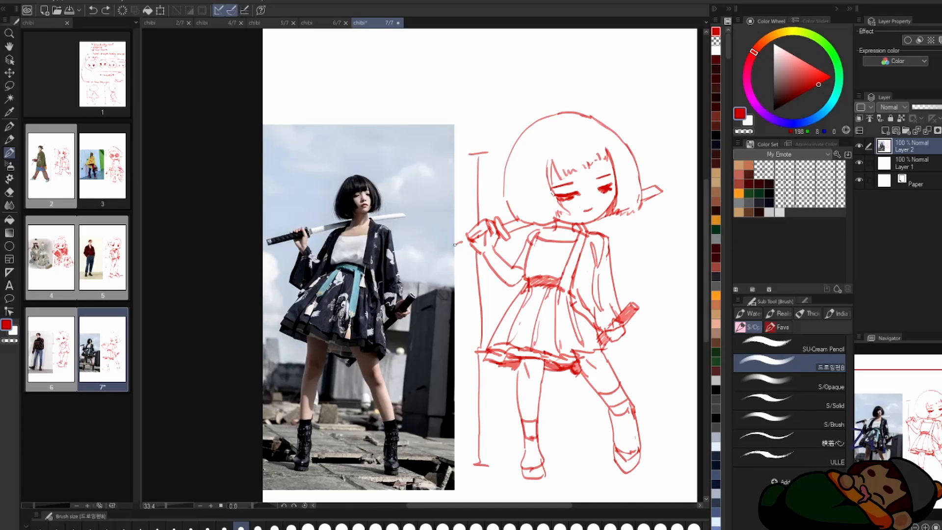
drag(456, 244, 434, 258)
Step: Scribble a ground shadow under the feet and draw the hanging kimono sleeve on the raised arm
drag(493, 486, 650, 478)
scroll(521, 275, down, 1)
scroll(520, 275, up, 1)
drag(482, 241, 474, 293)
drag(473, 293, 512, 289)
scroll(521, 251, down, 1)
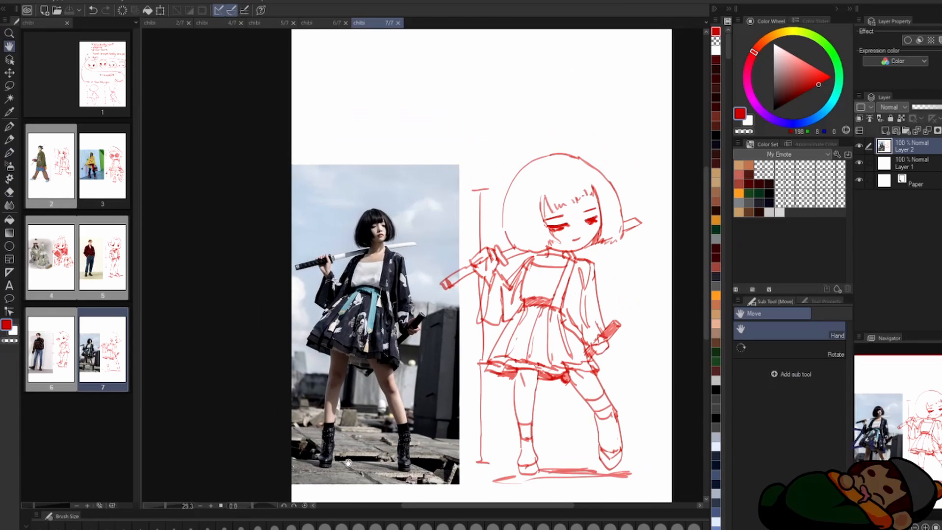
Step: Lasso part of the finished sword pose sketch, transform it, deselect it and save the page
key(m)
drag(559, 386, 564, 380)
key(ctrl+t)
click(566, 493)
scroll(565, 373, down, 1)
key(ctrl+d)
key(ctrl+s)
Step: Paste the green-background photo of the walking man on page 8, enlarge it and move it to mid-page height
key(ctrl+v)
key(ctrl+t)
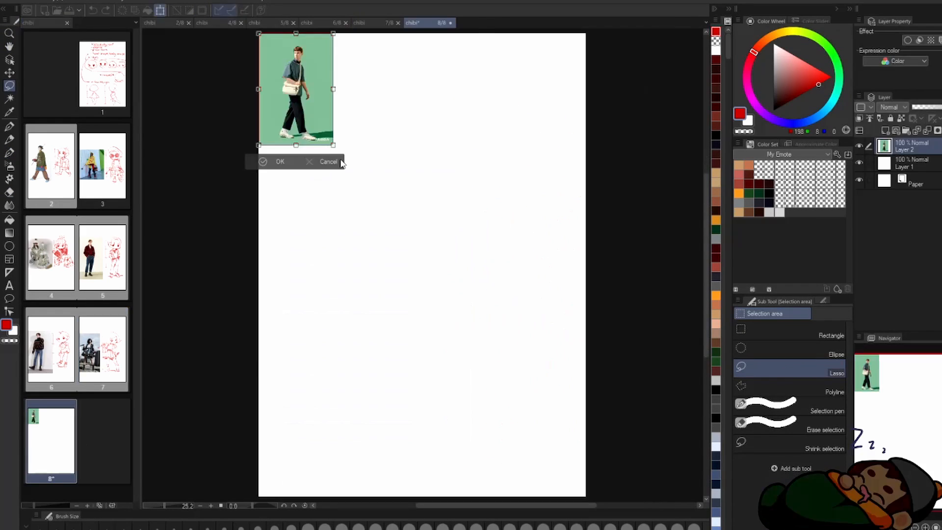
drag(334, 145, 405, 272)
drag(314, 196, 315, 321)
key(Return)
Step: Draw a vertical height guide divided into three equal head lengths beside the walking man's photo
scroll(310, 207, up, 1)
key(p)
drag(469, 132, 473, 404)
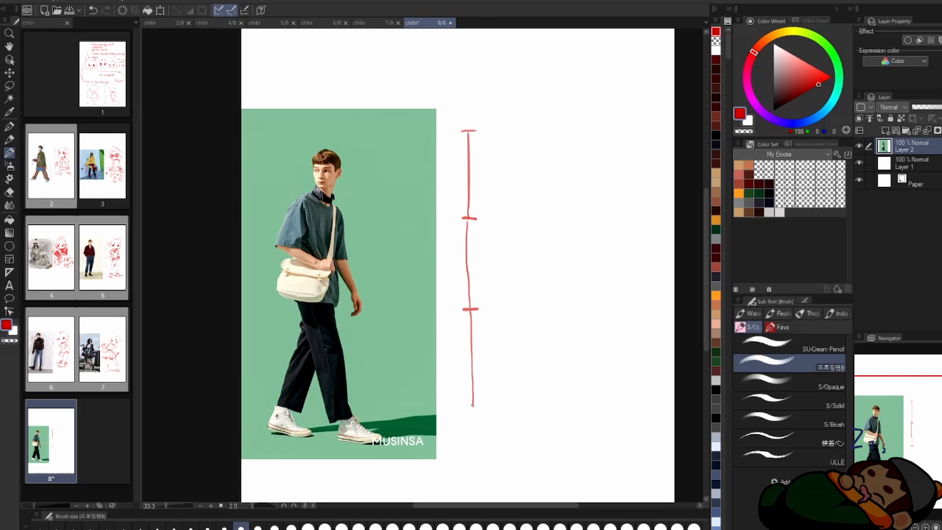
Step: Draw the chibi's rounded head outline in three-quarter view, with the cheek and ear, level with the top guide section
drag(560, 124, 575, 123)
key(e)
key(p)
drag(521, 188, 530, 204)
drag(611, 164, 610, 190)
key(e)
key(p)
drag(566, 121, 616, 147)
Step: Sketch the torso and pelvis blocks and the forward-striding leg with its foot
drag(575, 207, 598, 289)
key(ctrl+z)
drag(560, 265, 591, 300)
drag(590, 300, 598, 289)
mouse_move(558, 271)
mouse_down()
mouse_move(596, 376)
mouse_move(649, 418)
mouse_up()
drag(601, 279, 599, 319)
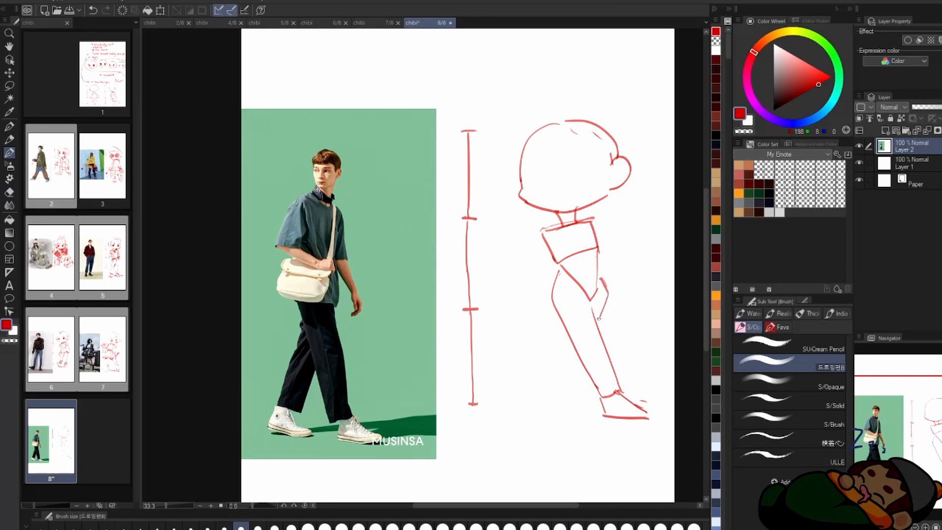
Step: Show the rulers and draw the trailing leg with its shoe in the walking pose
key(m)
key(ctrl+r)
key(b)
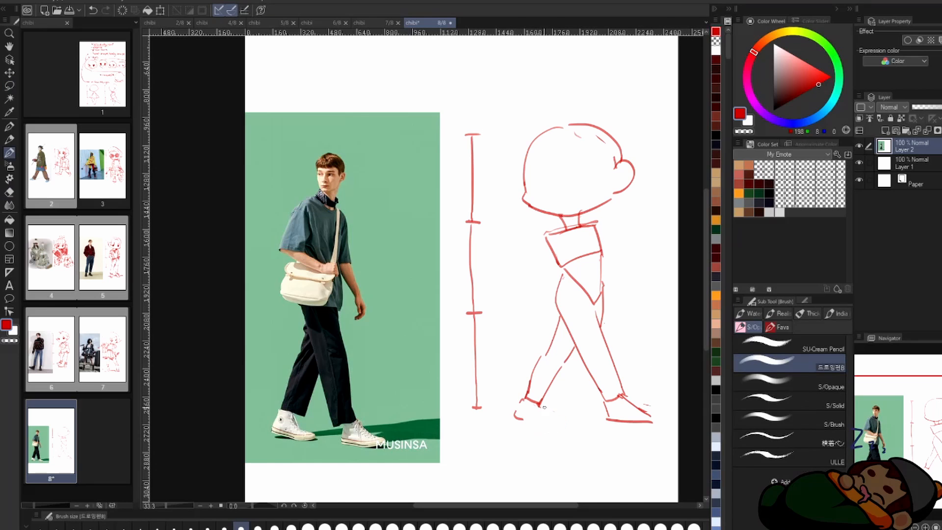
drag(544, 407, 567, 421)
Step: Draw the collar and the swinging back arm with its short sleeve and hand
drag(615, 244, 637, 304)
drag(618, 312, 645, 334)
drag(633, 322, 615, 303)
click(614, 303)
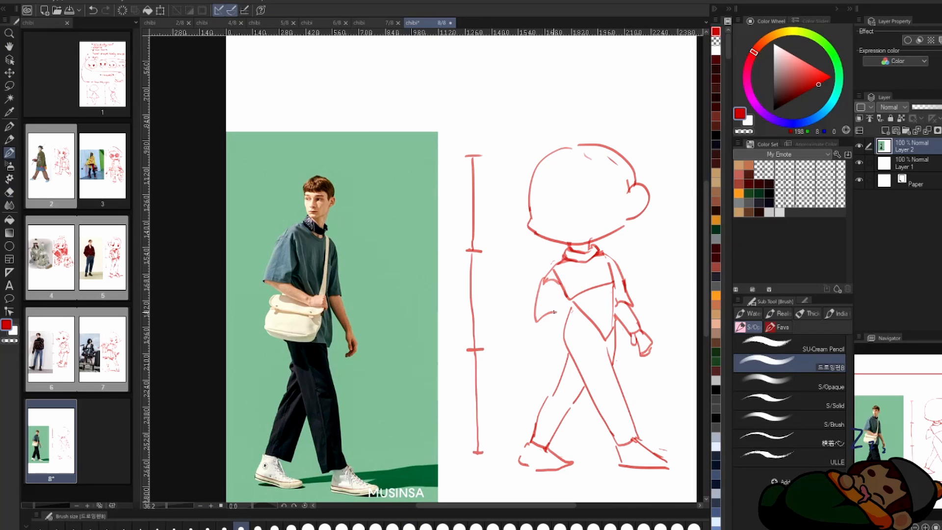
Step: Draw the bent front arm with its wide short sleeve, the forearm across the torso and the shirt folds
mouse_move(554, 312)
mouse_down()
mouse_move(563, 293)
mouse_move(544, 254)
mouse_up()
mouse_move(528, 211)
mouse_down()
mouse_move(593, 221)
mouse_move(608, 304)
mouse_up()
drag(602, 319, 611, 341)
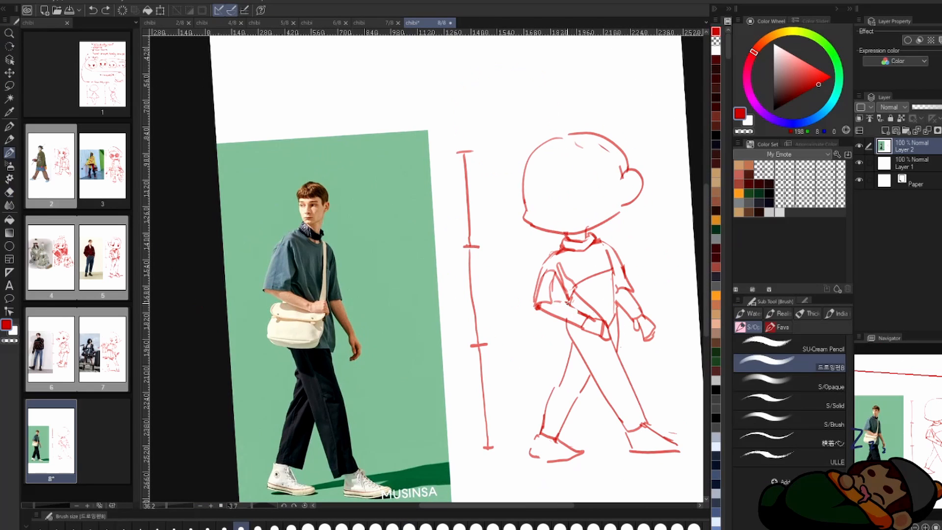
drag(569, 265, 595, 301)
Step: Draw the messenger bag's flap and rounded body under the bent forearm, cleaning up overlapping lines
key(e)
key(b)
drag(539, 321, 605, 354)
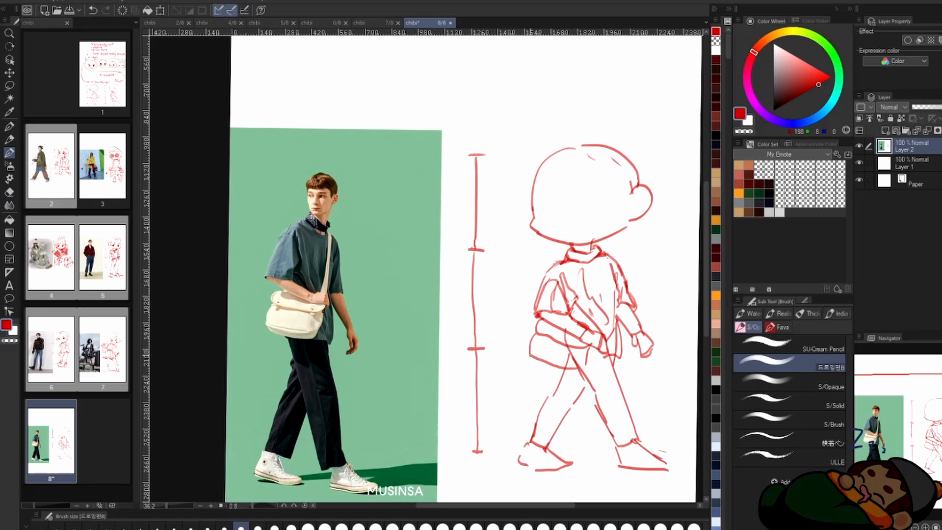
drag(530, 353, 585, 373)
key(e)
key(b)
Step: Draw the bag strap across the shirt and the loose trouser legs with folds and cuffs
drag(612, 290, 591, 331)
scroll(568, 137, up, 1)
mouse_move(591, 409)
mouse_down()
mouse_move(566, 351)
mouse_move(594, 413)
mouse_move(589, 383)
mouse_up()
key(e)
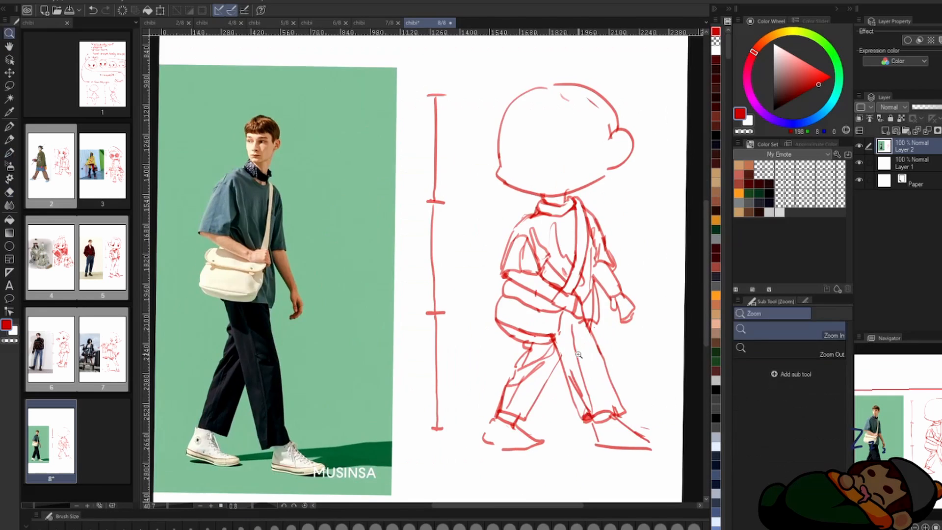
Step: Erase the rough feet where needed and redraw them as high-top sneakers with soles and laces
key(b)
mouse_move(613, 432)
mouse_down()
mouse_move(569, 378)
mouse_move(616, 402)
mouse_up()
key(e)
drag(505, 396, 592, 413)
key(b)
drag(549, 383, 581, 402)
scroll(589, 275, down, 1)
Step: Draw the walking chibi's face with straight eyebrows, half-lidded shaded eyes and a small flat mouth, checking it in a flipped view
drag(594, 211, 589, 339)
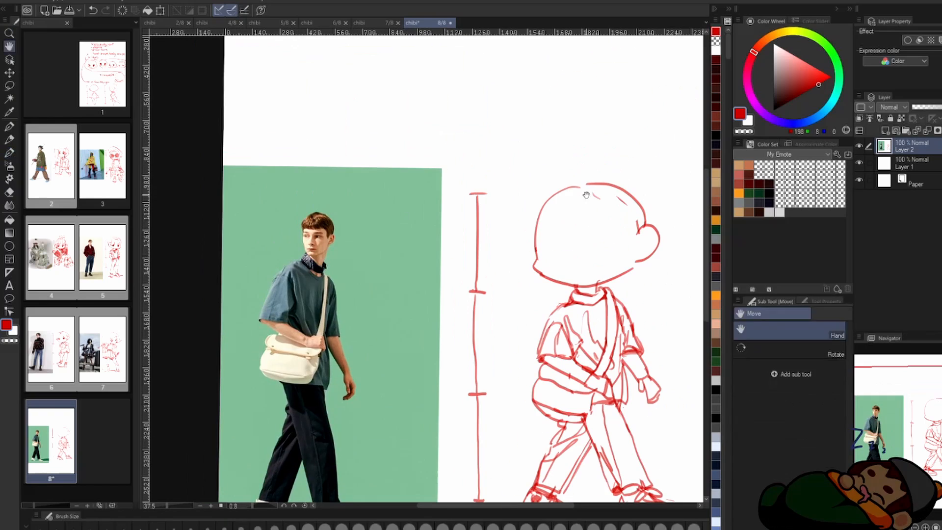
drag(540, 247, 562, 246)
drag(590, 243, 622, 245)
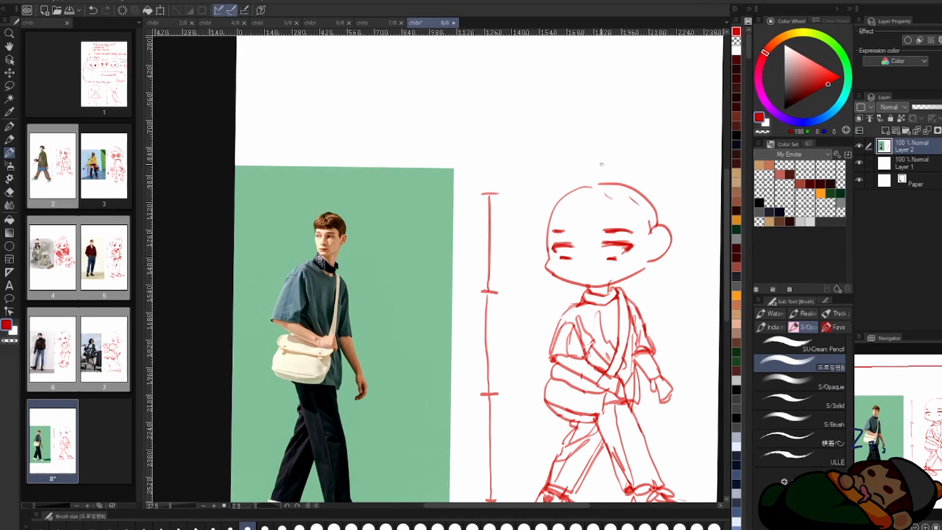
key(h)
key(h)
drag(563, 252, 600, 271)
scroll(590, 272, up, 1)
key(e)
key(b)
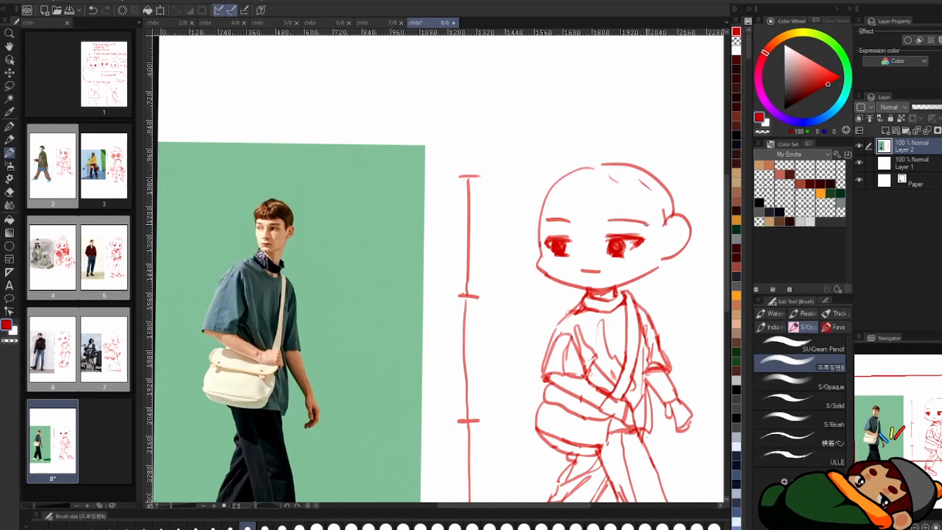
Step: Draw the short rounded hair with a blunt fringe and erase the old skull outline
drag(558, 185, 607, 208)
drag(610, 202, 636, 202)
drag(580, 158, 541, 240)
scroll(570, 122, down, 1)
key(e)
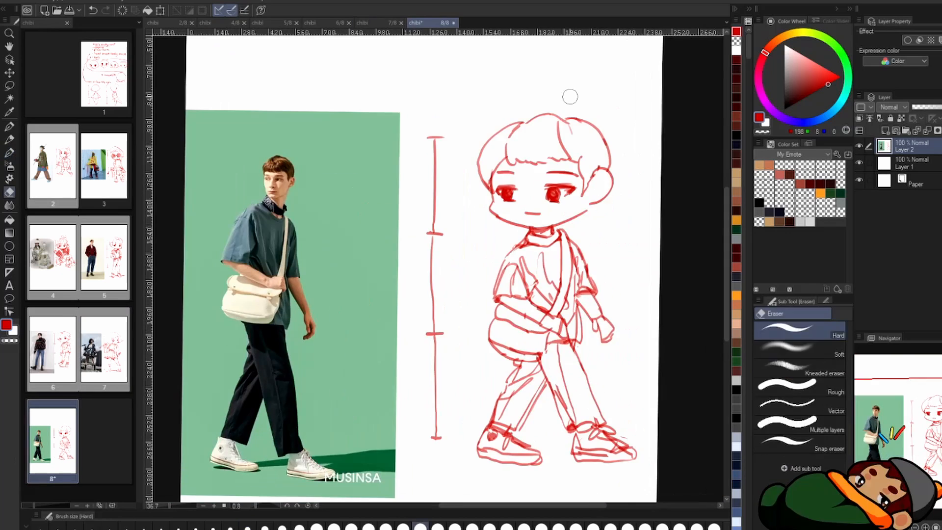
Step: Add round glasses and ground lines under the shoes, and save the page
key(b)
drag(537, 194, 575, 196)
drag(496, 186, 515, 214)
drag(516, 275, 558, 255)
key(ctrl+s)
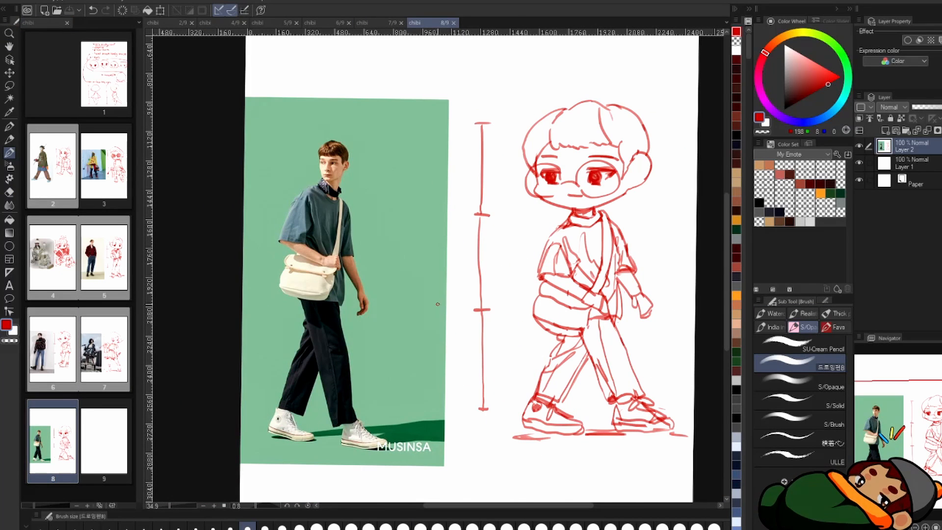
Step: Open blank page 9 and place the pasted photo of the seated man in the blue shirt on it
double_click(109, 452)
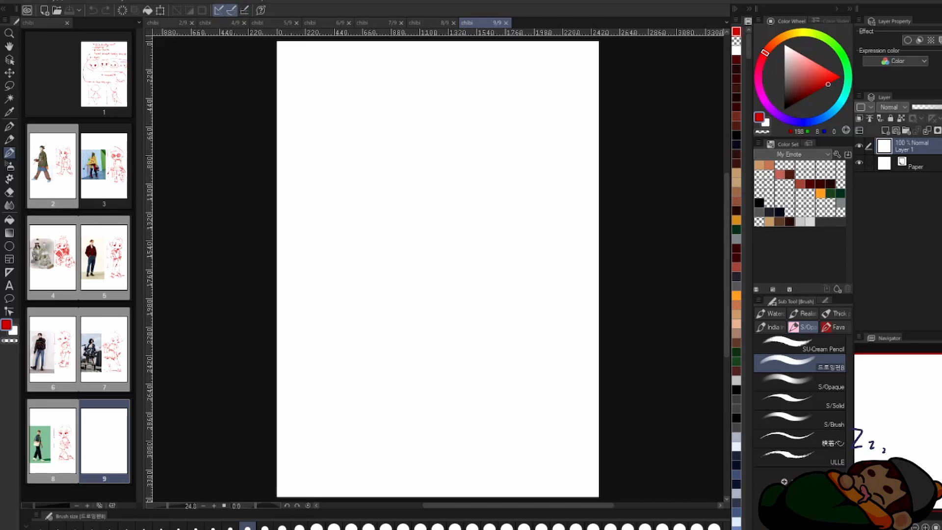
key(ctrl+v)
key(Return)
scroll(523, 211, up, 1)
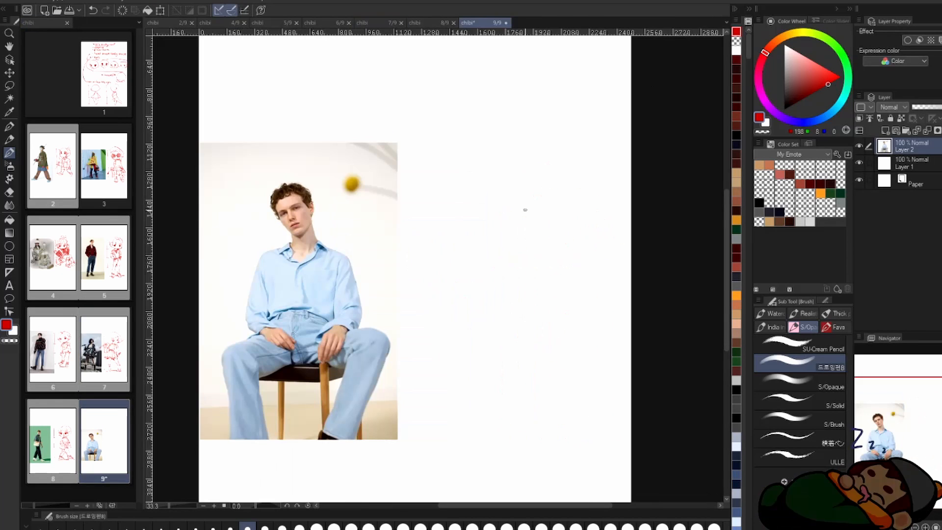
Step: Draw a vertical three-section head-height guide beside the seated man's photo
drag(410, 190, 433, 189)
drag(421, 192, 422, 262)
mouse_move(415, 264)
mouse_down()
mouse_move(431, 264)
mouse_move(425, 340)
mouse_up()
drag(419, 341, 434, 342)
drag(425, 345, 429, 428)
drag(424, 430, 436, 431)
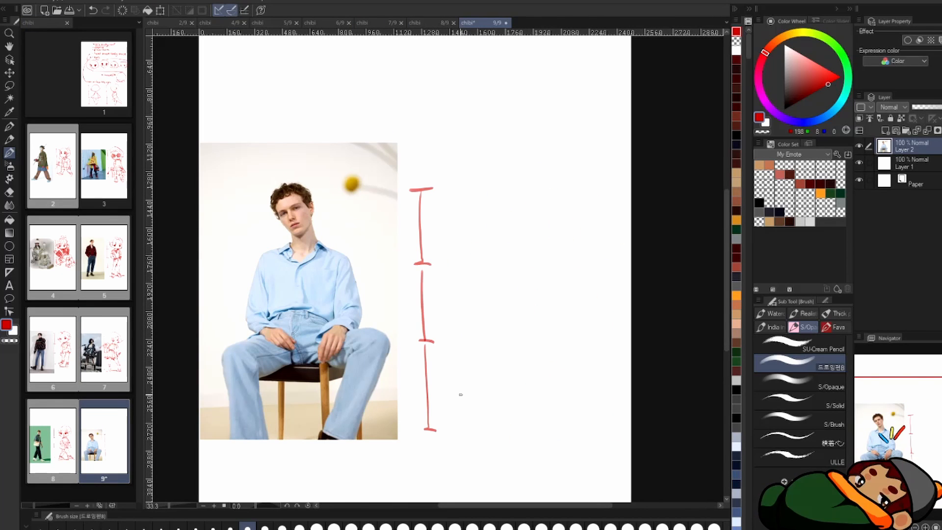
Step: Draw the seated chibi's tilted head with an ear, plus the neck, shoulders and torso
mouse_move(546, 200)
mouse_down()
mouse_move(506, 244)
mouse_move(547, 202)
mouse_move(538, 183)
mouse_move(527, 238)
mouse_up()
key(e)
key(b)
mouse_move(538, 224)
mouse_down()
mouse_move(545, 240)
mouse_move(533, 239)
mouse_up()
mouse_move(533, 238)
mouse_down()
mouse_move(546, 225)
mouse_move(579, 241)
mouse_up()
Step: Sketch the hips and both thighs spreading outward, with circles marking the knees
mouse_move(526, 323)
mouse_down()
mouse_move(551, 326)
mouse_move(484, 344)
mouse_up()
key(e)
drag(564, 332, 570, 342)
key(b)
drag(546, 323, 511, 351)
drag(554, 323, 598, 340)
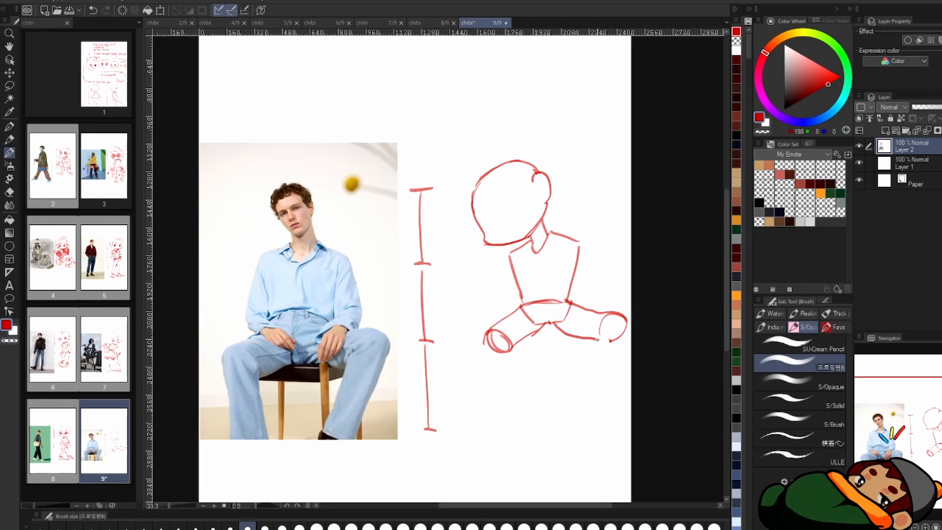
Step: Erase the knee circles, rework the spread thighs and add both lower legs
drag(494, 329, 497, 354)
mouse_move(609, 314)
mouse_down()
mouse_move(614, 342)
mouse_move(580, 314)
mouse_up()
key(e)
key(b)
key(ctrl+z)
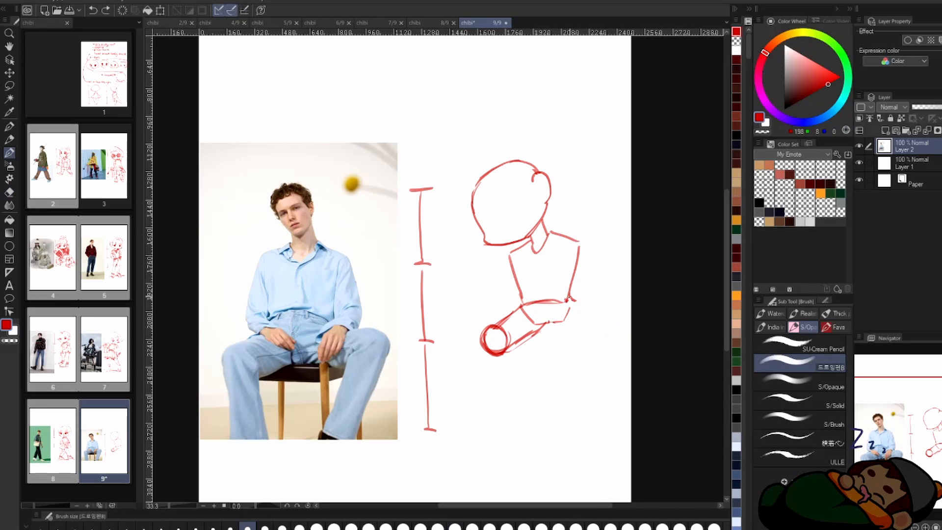
key(e)
key(ctrl+z)
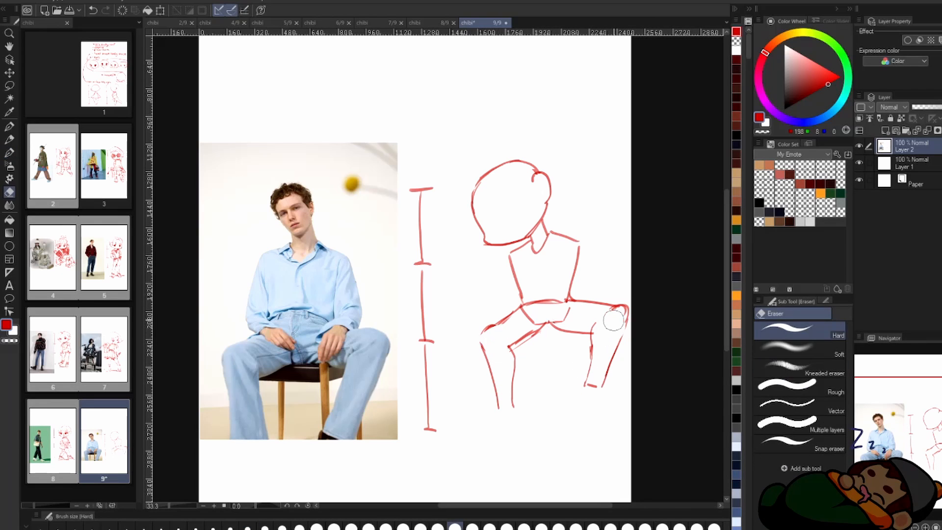
Step: Draw the chair's seat and leg beneath the seated figure and shade the seat between the thighs
key(b)
drag(513, 355, 576, 355)
drag(569, 335, 577, 419)
drag(580, 335, 581, 420)
drag(548, 325, 569, 335)
Step: Draw the foot and shoe sole below the near leg, beneath the chibi's tilted head
scroll(522, 267, up, 1)
drag(495, 419, 480, 456)
drag(514, 419, 514, 466)
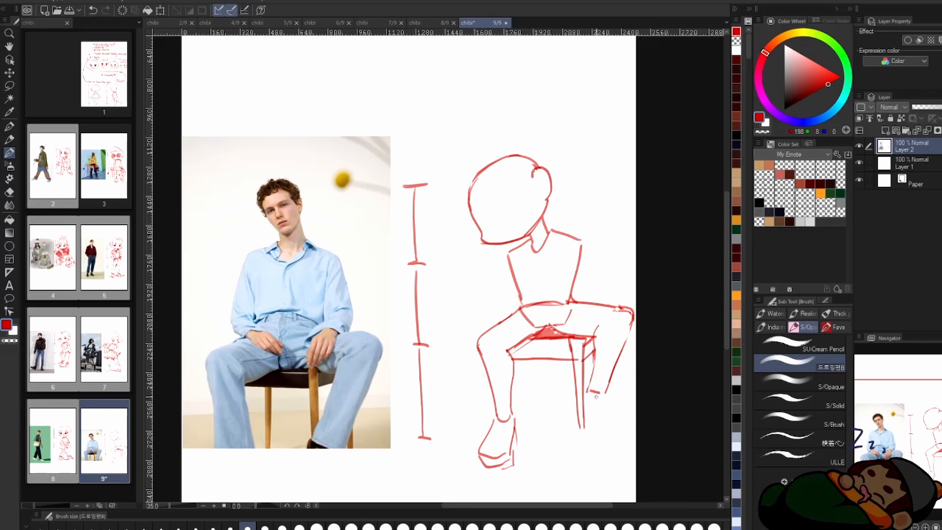
Step: Lasso the leg on the chair-leg side, nudge it slightly inward and deselect it
key(m)
drag(612, 297, 609, 300)
drag(612, 363, 608, 363)
key(ctrl+d)
Step: Draw the second shoe and the arm running from the shoulder down to the thigh beside the chair leg
key(b)
mouse_move(585, 241)
mouse_down()
mouse_move(607, 297)
mouse_move(555, 327)
mouse_up()
drag(569, 325, 580, 345)
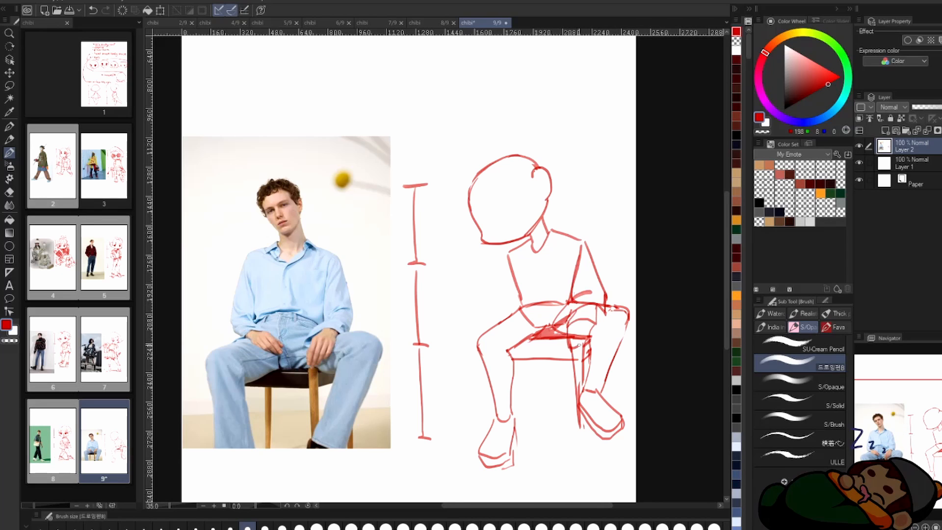
Step: Clean up the neck and shoulder lines and draw the open shirt collar around the neck
key(e)
mouse_move(551, 227)
mouse_down()
mouse_move(569, 234)
mouse_move(535, 270)
mouse_move(540, 249)
mouse_up()
key(b)
key(e)
key(b)
drag(547, 225, 567, 233)
Step: Draw the other sleeve, both hands resting over the thighs and the shirt's lower edge at the waist
scroll(516, 251, down, 1)
mouse_move(514, 247)
mouse_down()
mouse_move(501, 268)
mouse_move(499, 314)
mouse_up()
drag(511, 300, 540, 322)
scroll(520, 294, down, 1)
scroll(521, 292, up, 1)
scroll(521, 292, up, 1)
drag(523, 285, 568, 281)
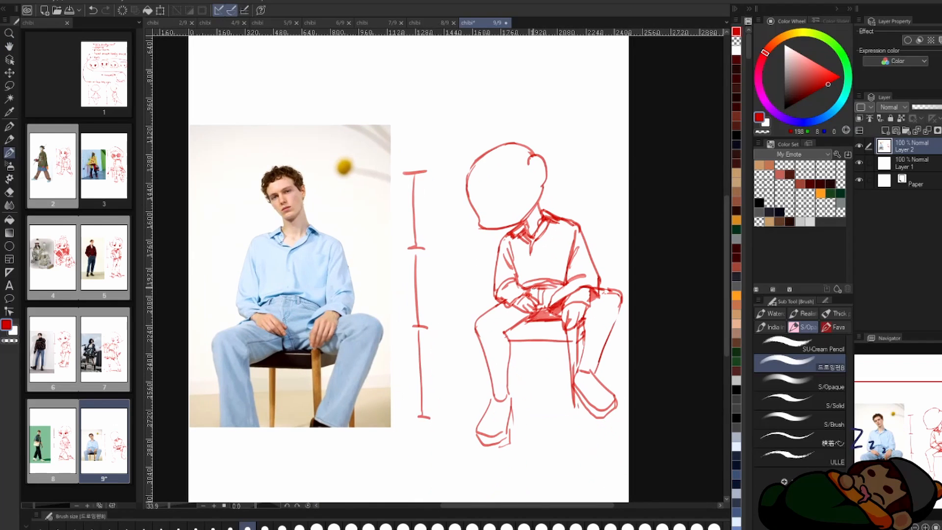
drag(487, 308, 492, 298)
Step: Erase the thin lower-leg lines away from the chair leg and redraw them as a loose trouser leg with a hem
key(e)
drag(514, 399, 493, 344)
key(b)
drag(518, 336, 529, 394)
drag(481, 401, 529, 395)
drag(509, 314, 516, 324)
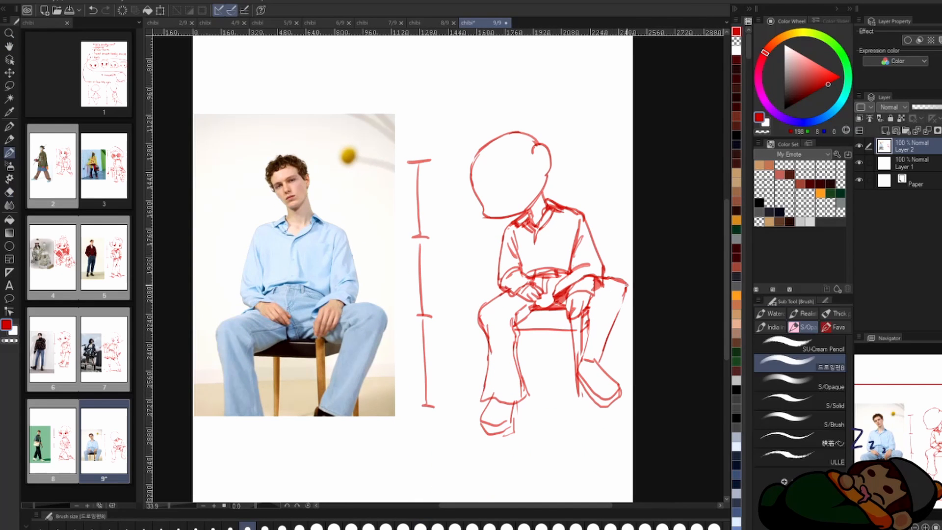
Step: Redraw the leg beside the chair leg as a loose trouser leg and add hem folds and shoe details
key(e)
mouse_move(627, 285)
mouse_down()
mouse_move(609, 361)
mouse_move(589, 315)
mouse_move(599, 355)
mouse_up()
key(b)
key(e)
key(b)
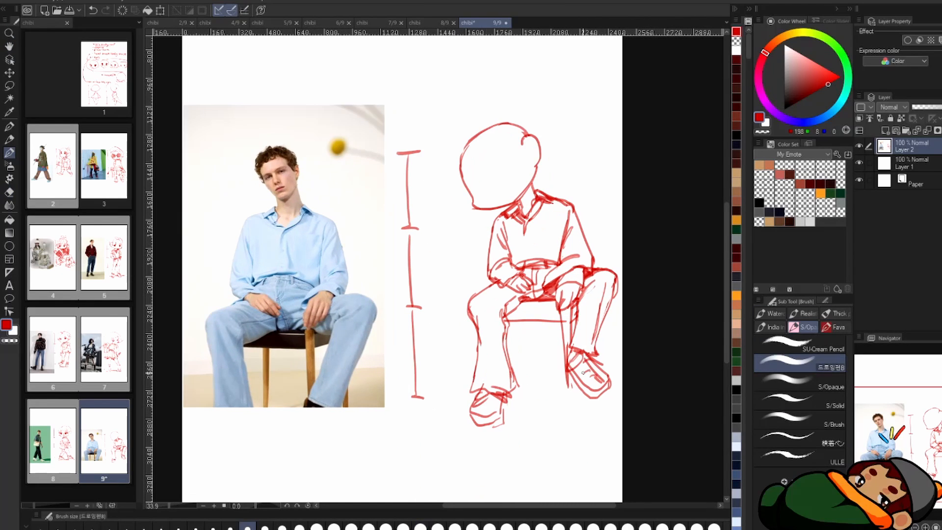
Step: Draw the drowsy eyes, eyebrows and small mouth along the head's tilt, checking the face in a flipped view
scroll(564, 174, up, 2)
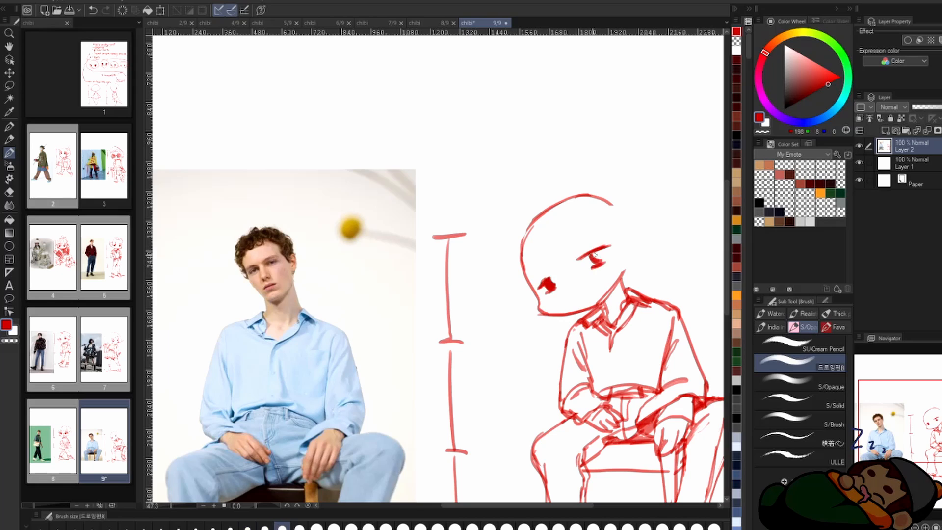
drag(574, 290, 585, 288)
key(h)
key(h)
scroll(631, 211, down, 1)
Step: Clean up the head outline, redraw the ear and sketch short curly hair over the forehead and crown
key(e)
key(b)
drag(630, 230, 633, 258)
drag(612, 210, 582, 210)
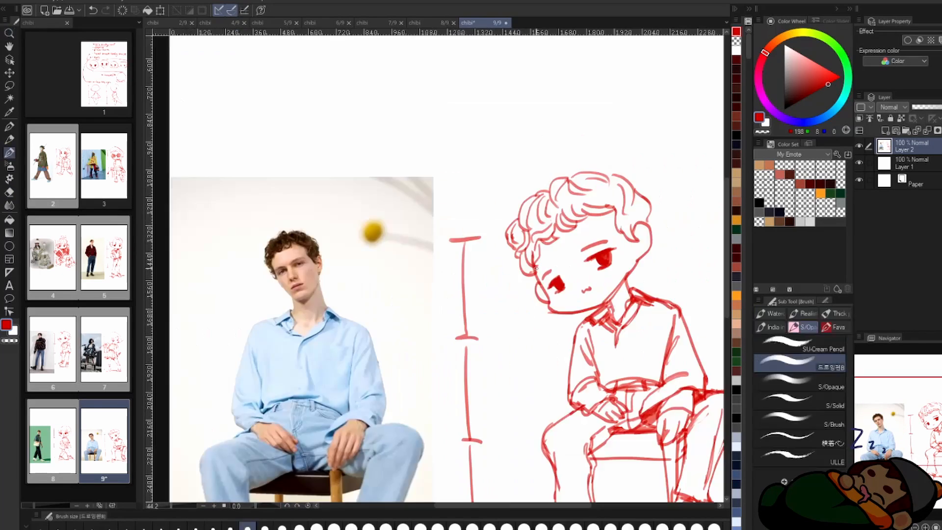
Step: Check the seated chibi in a flipped view, touch up the curly hair and save the page
scroll(531, 224, down, 2)
key(h)
drag(571, 216, 534, 229)
key(ctrl+s)
Step: Open pages 2 to 9 one after another to compare each finished chibi sketch with its reference photo
click(169, 23)
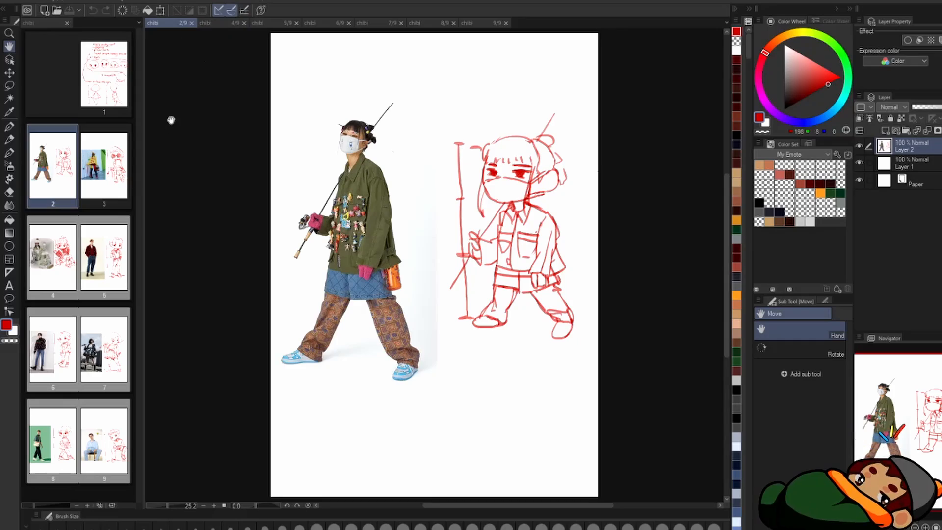
double_click(105, 169)
double_click(58, 255)
scroll(501, 209, up, 3)
double_click(111, 265)
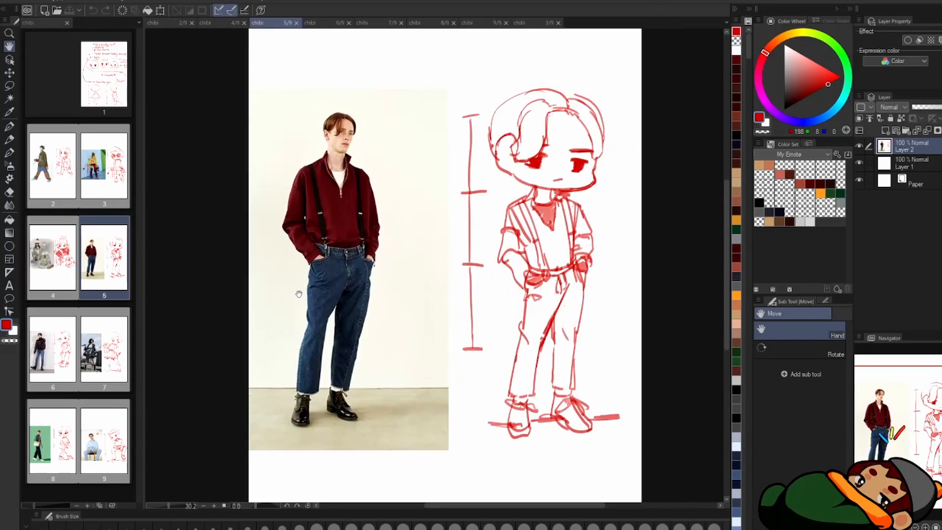
double_click(55, 349)
double_click(105, 350)
double_click(55, 441)
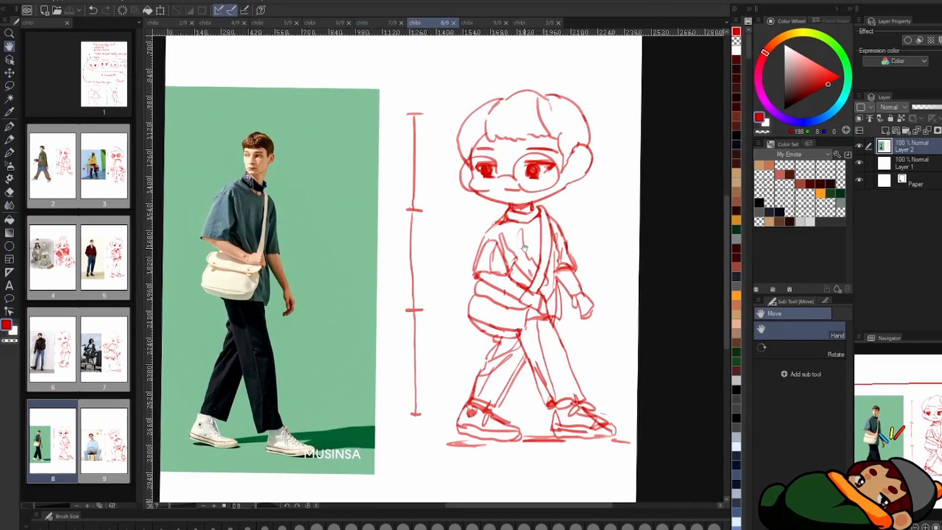
double_click(105, 442)
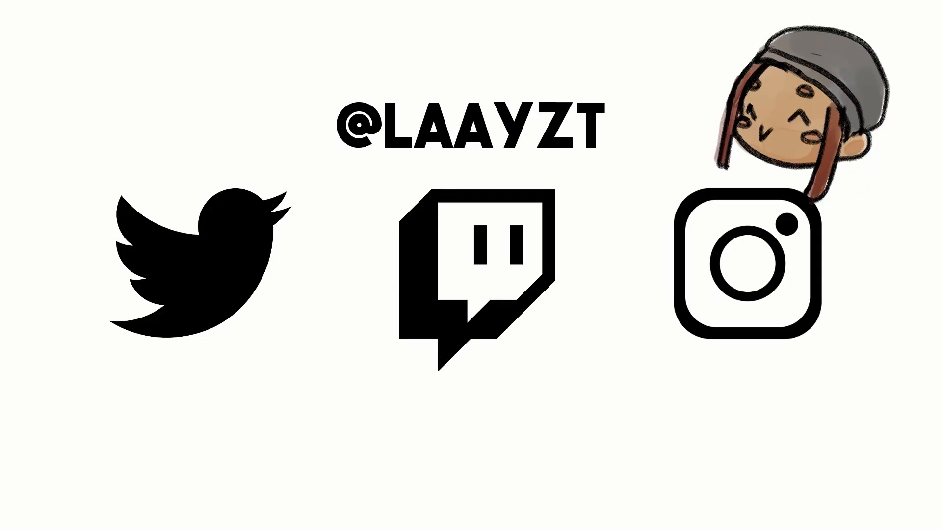